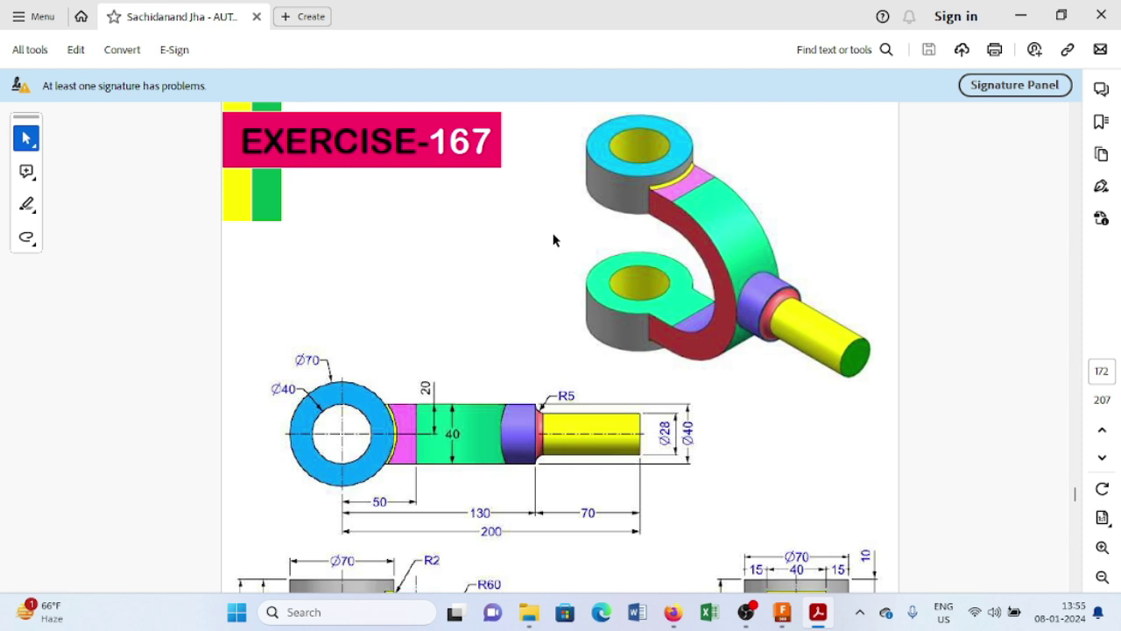
Review the top view in the PDF drawing, switch to Autodesk Fusion 360 and start a sketch on the horizontal plane
{"action": "scroll", "coordinate": [561, 241], "scroll_direction": "down", "scroll_amount": 1}
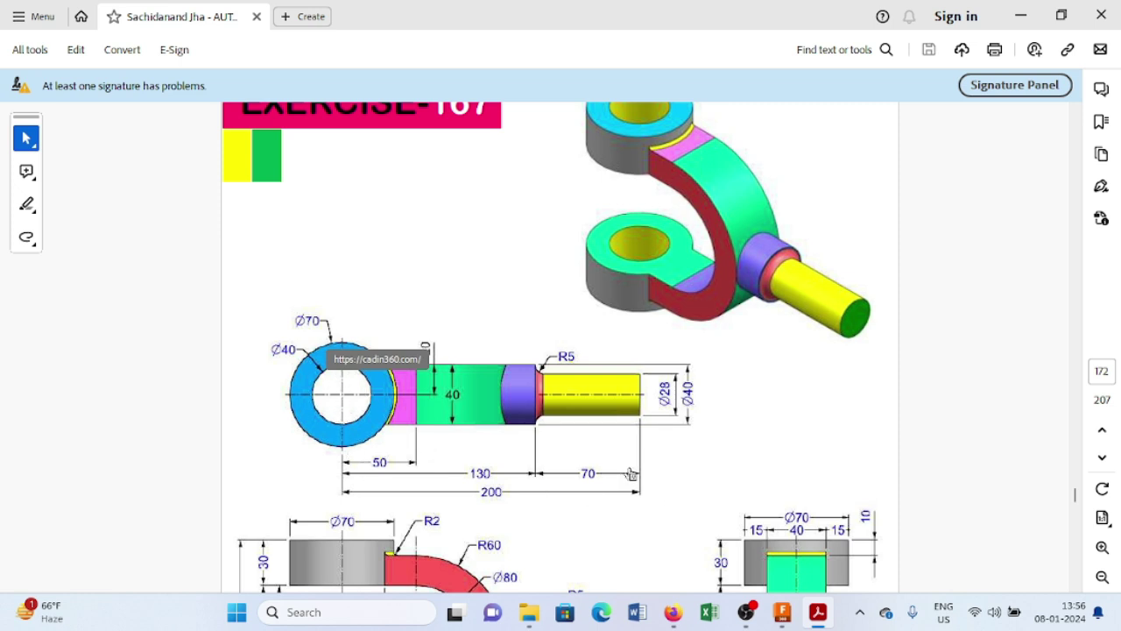
{"action": "left_click", "coordinate": [787, 618]}
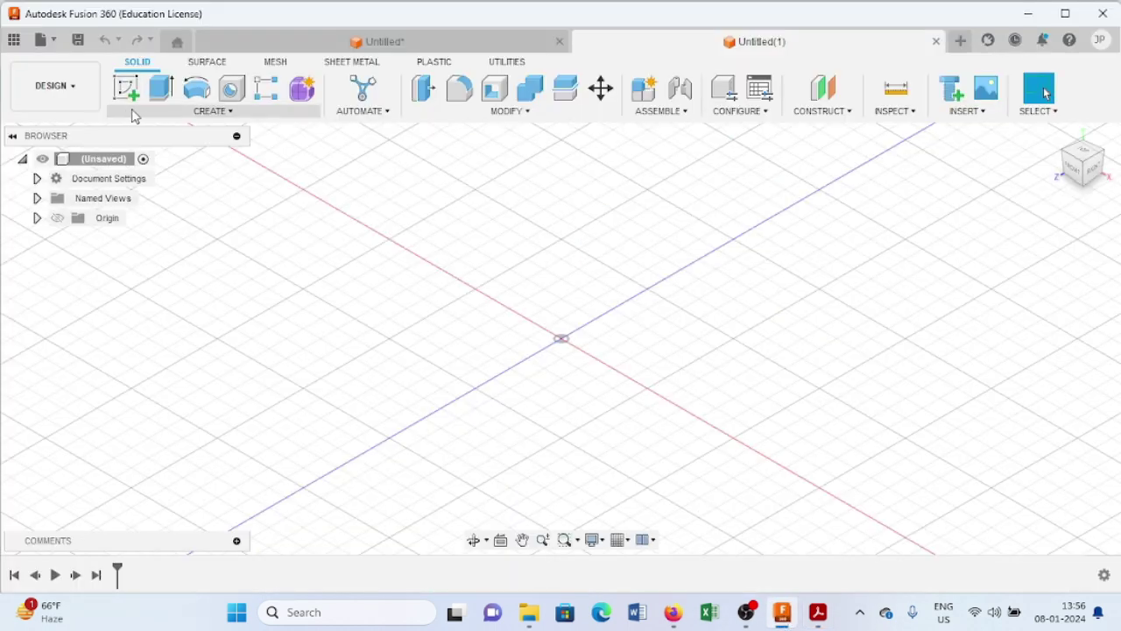
{"action": "left_click", "coordinate": [136, 103]}
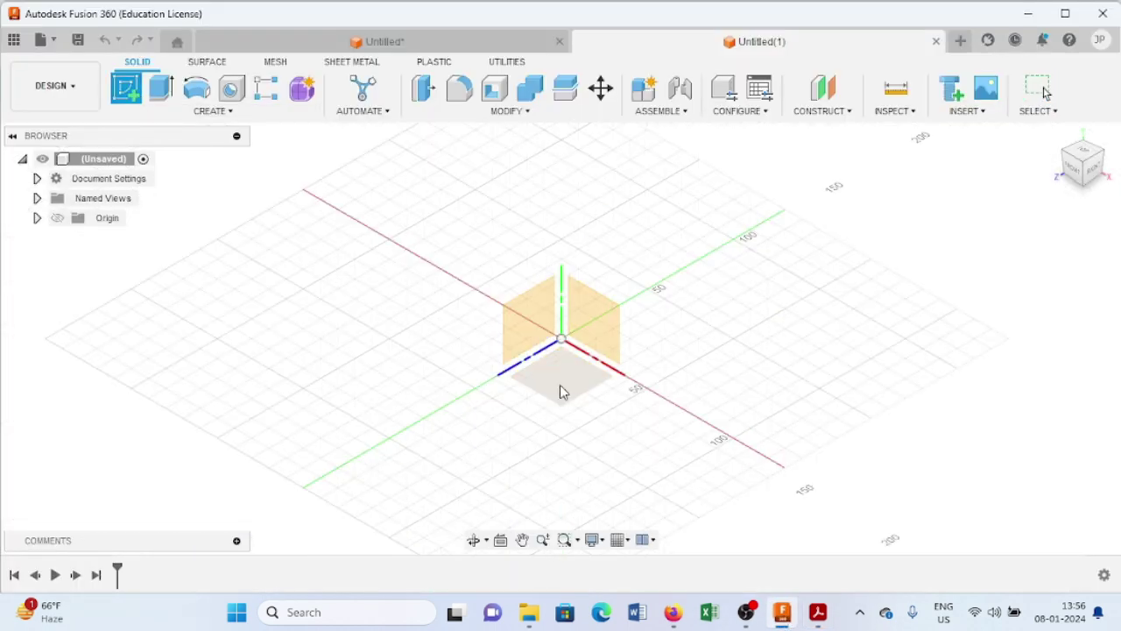
{"action": "left_click", "coordinate": [560, 385]}
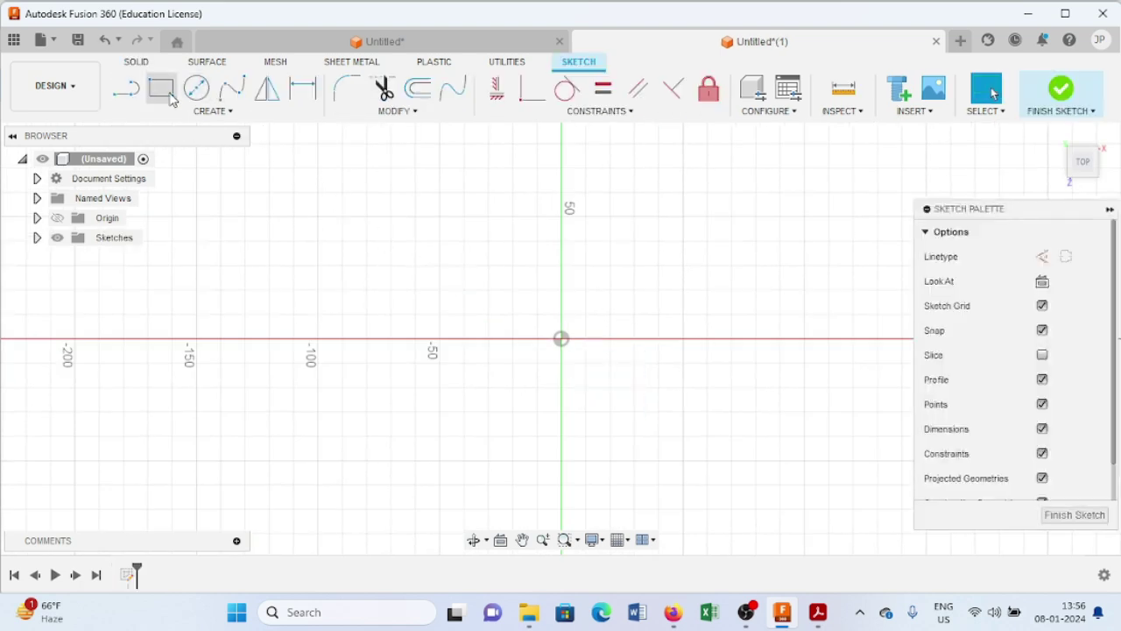
Sketch a 40 mm diameter circle centred on the red axis at X -70 mm
{"action": "left_click", "coordinate": [197, 87]}
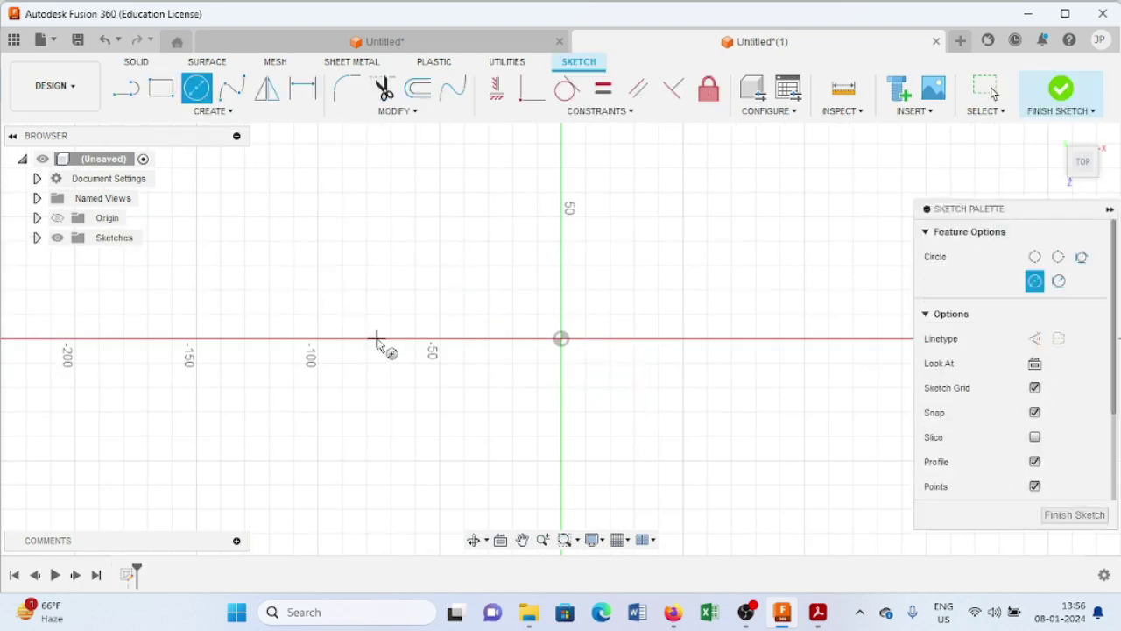
{"action": "left_click", "coordinate": [391, 338]}
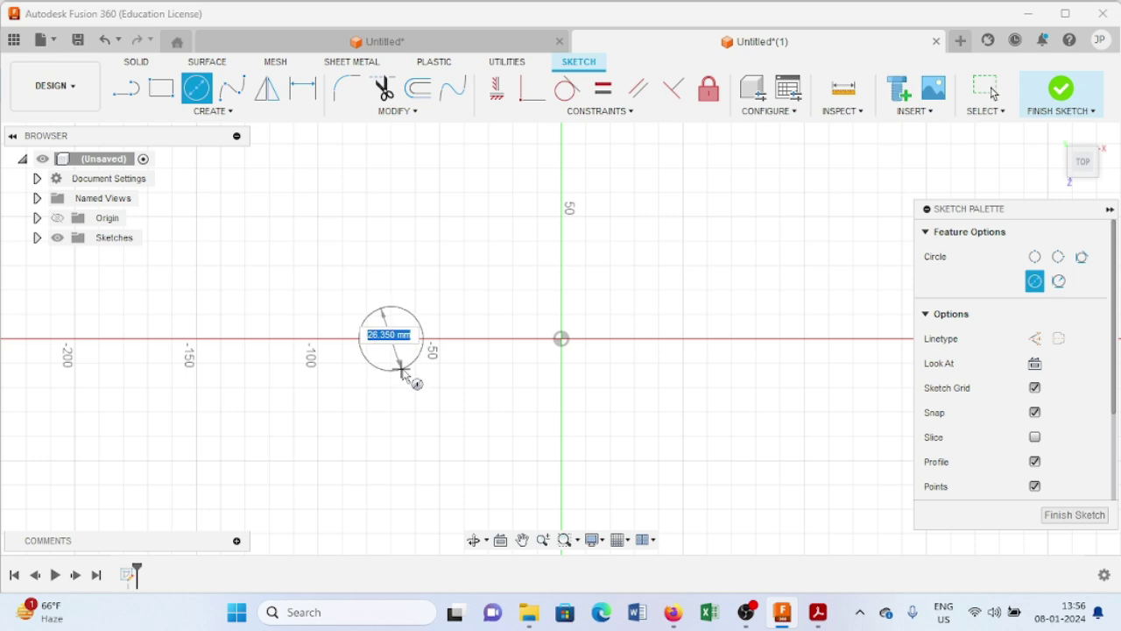
{"action": "type", "text": "40"}
{"action": "key", "text": "Return"}
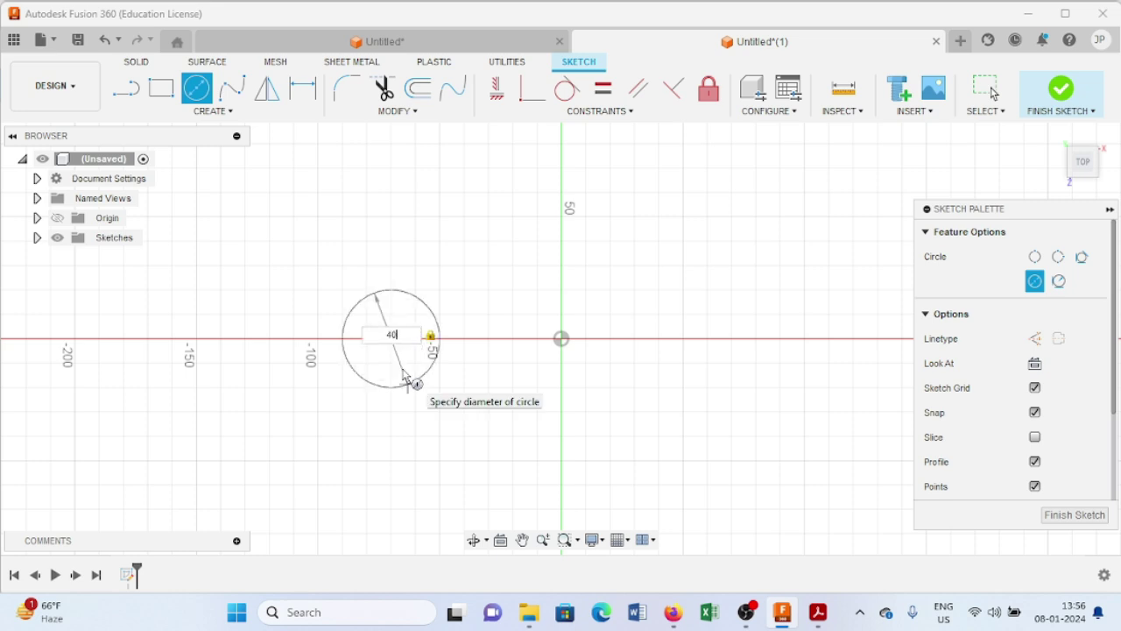
{"action": "key", "text": "Escape"}
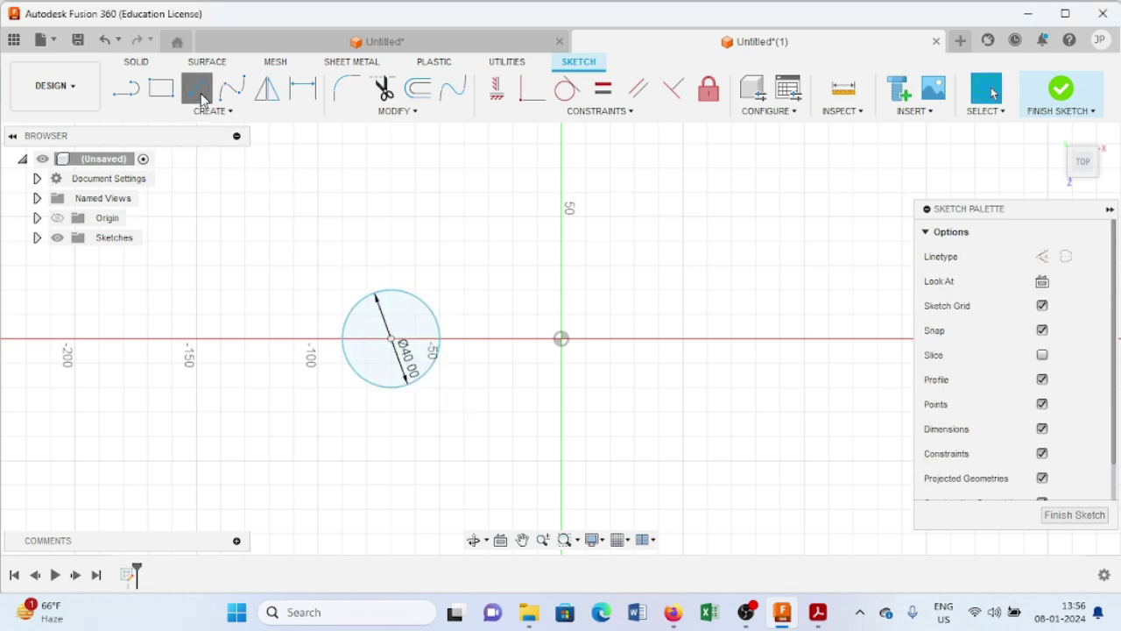
Add a 70 mm diameter circle concentric with the 40 mm circle
{"action": "left_click", "coordinate": [196, 88]}
{"action": "left_click", "coordinate": [391, 338]}
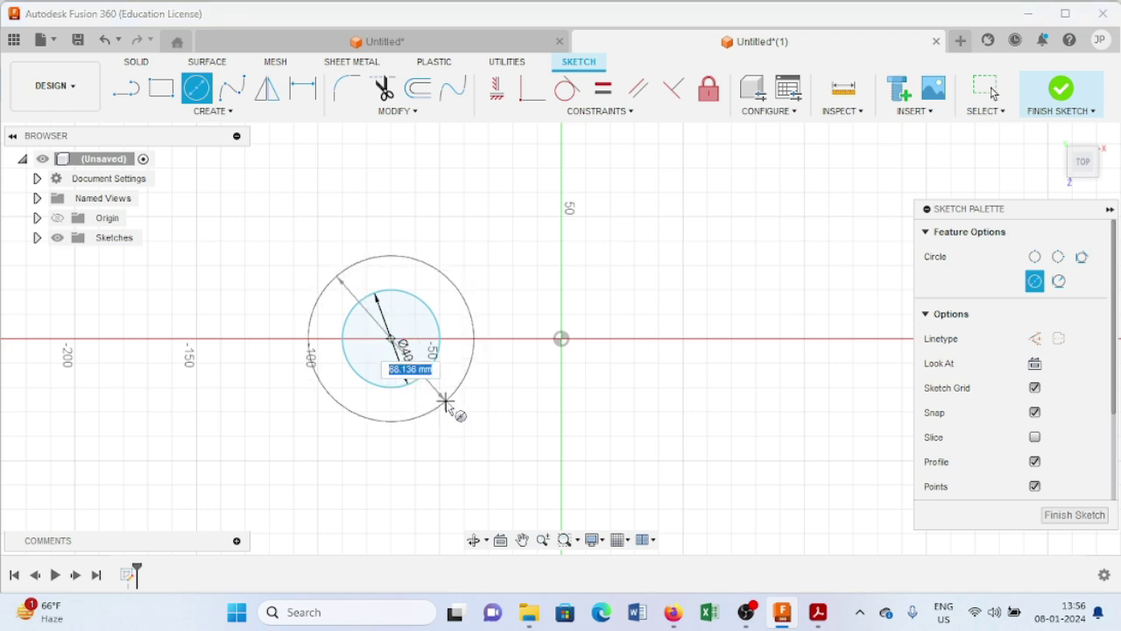
{"action": "type", "text": "70"}
{"action": "key", "text": "Return"}
{"action": "key", "text": "Escape"}
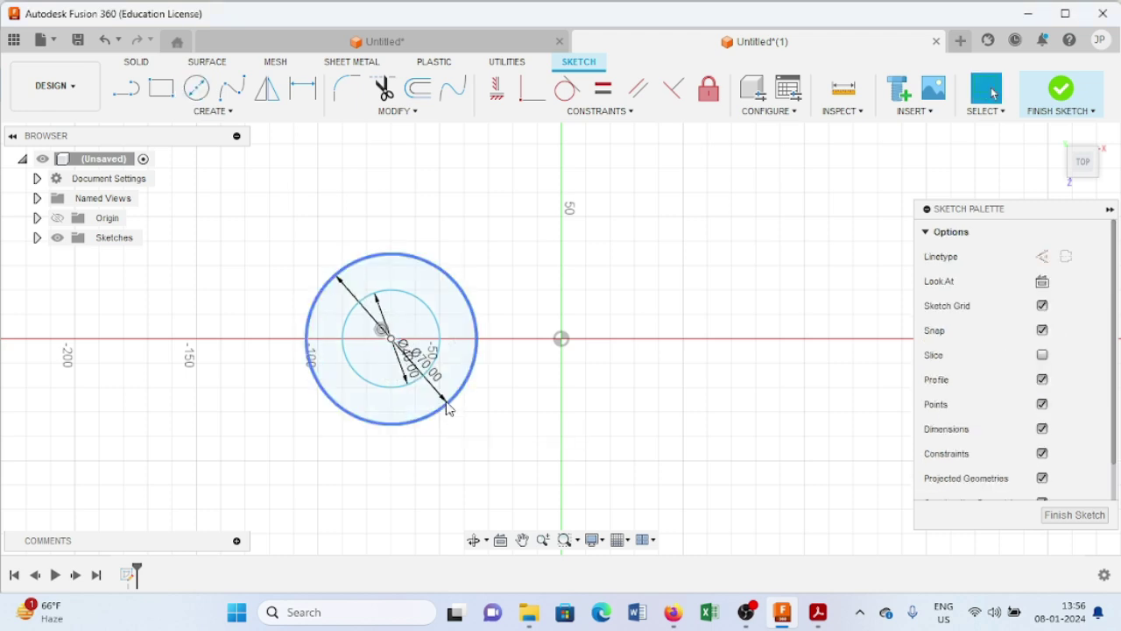
Sketch a vertical line about 40 mm long between the outer circle and the origin, centred on the red axis
{"action": "left_click", "coordinate": [132, 89]}
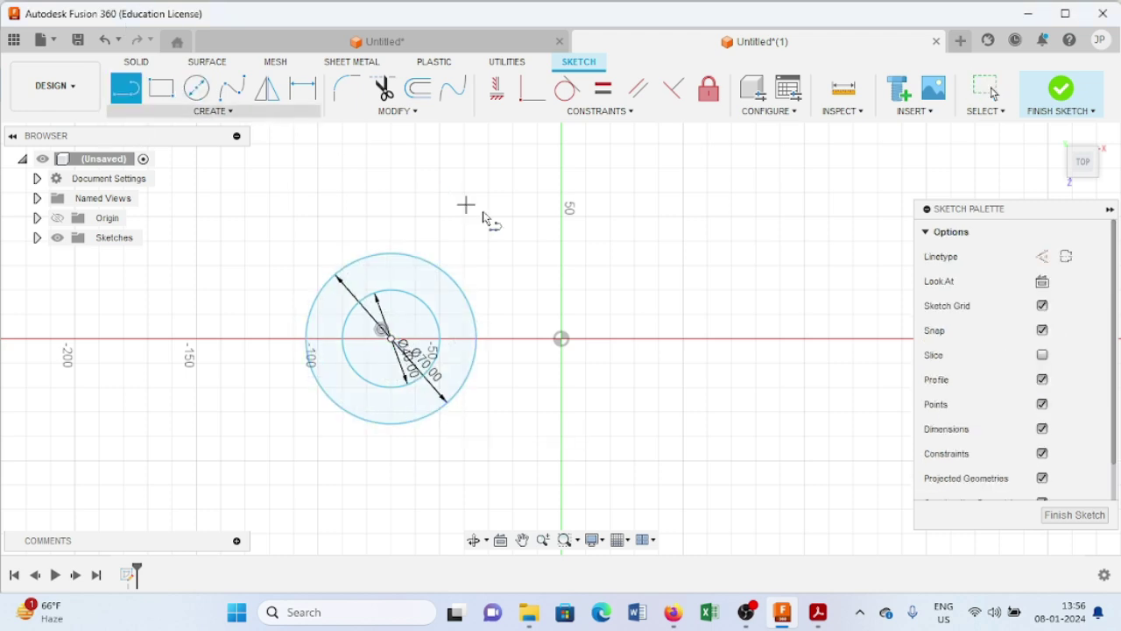
{"action": "left_click", "coordinate": [513, 291]}
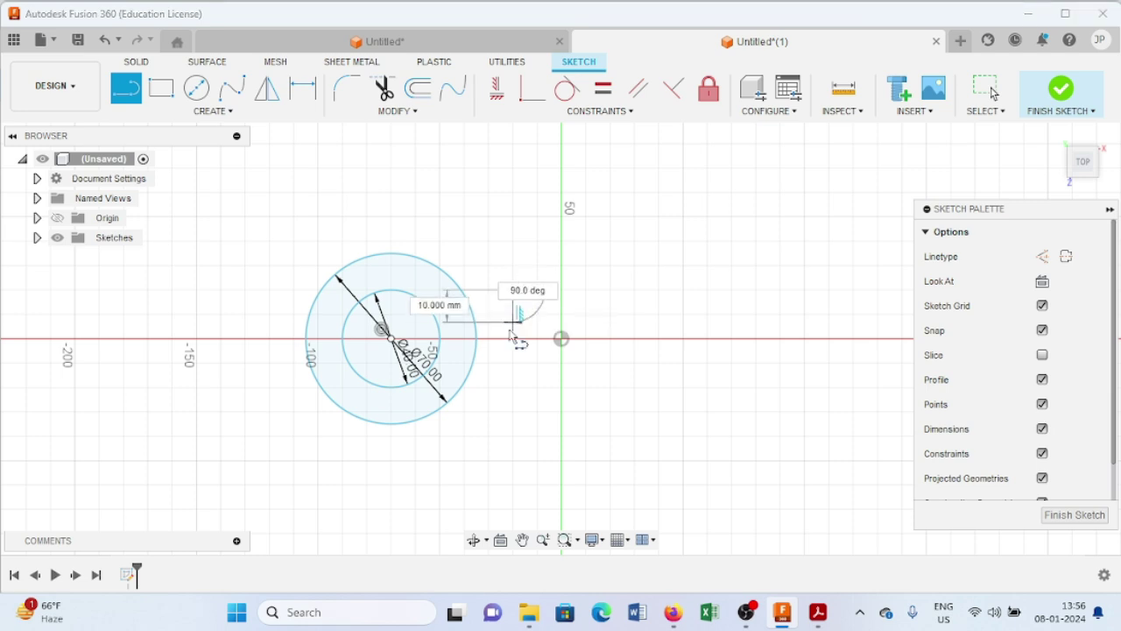
{"action": "left_click", "coordinate": [514, 388]}
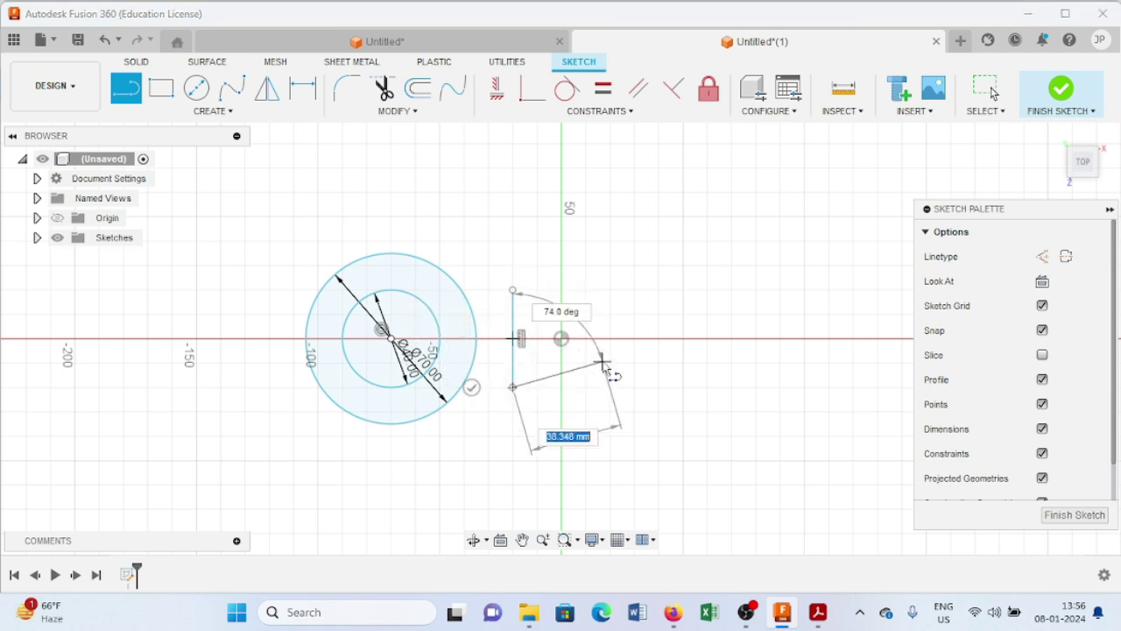
{"action": "key", "text": "Escape"}
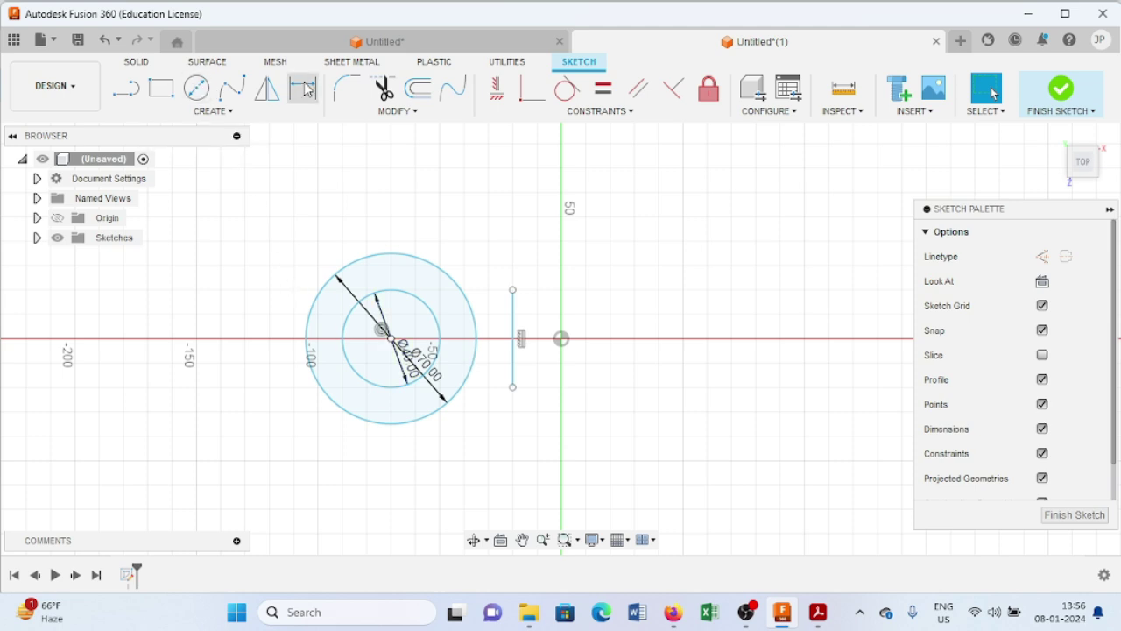
Dimension the horizontal distance from the circles' centre to the vertical line at 50 mm
{"action": "left_click", "coordinate": [302, 87]}
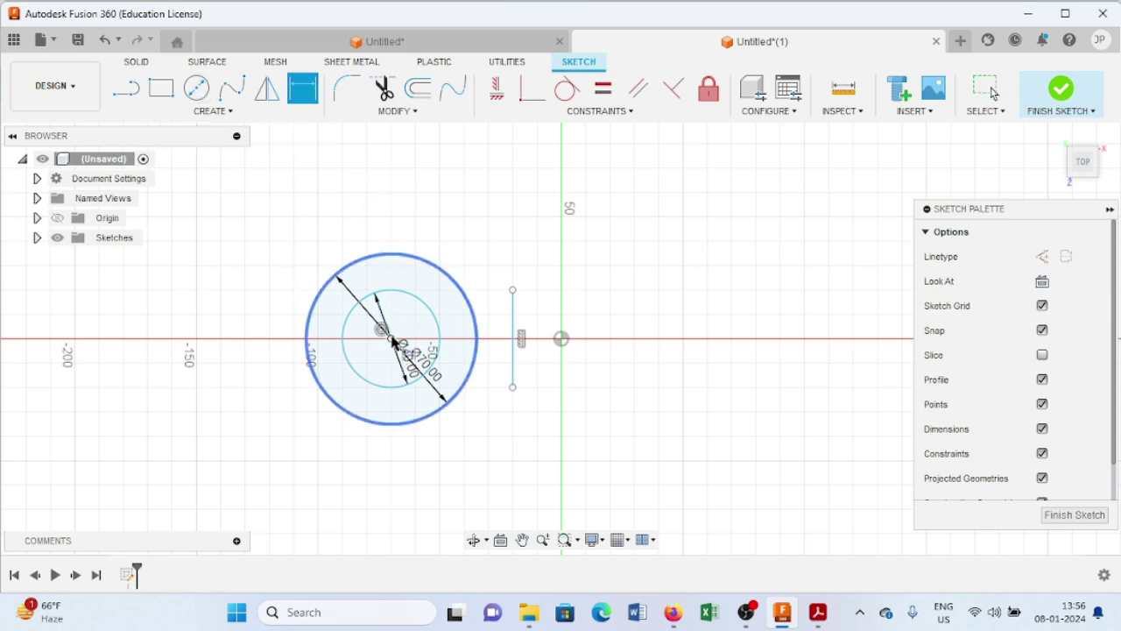
{"action": "left_click", "coordinate": [392, 339]}
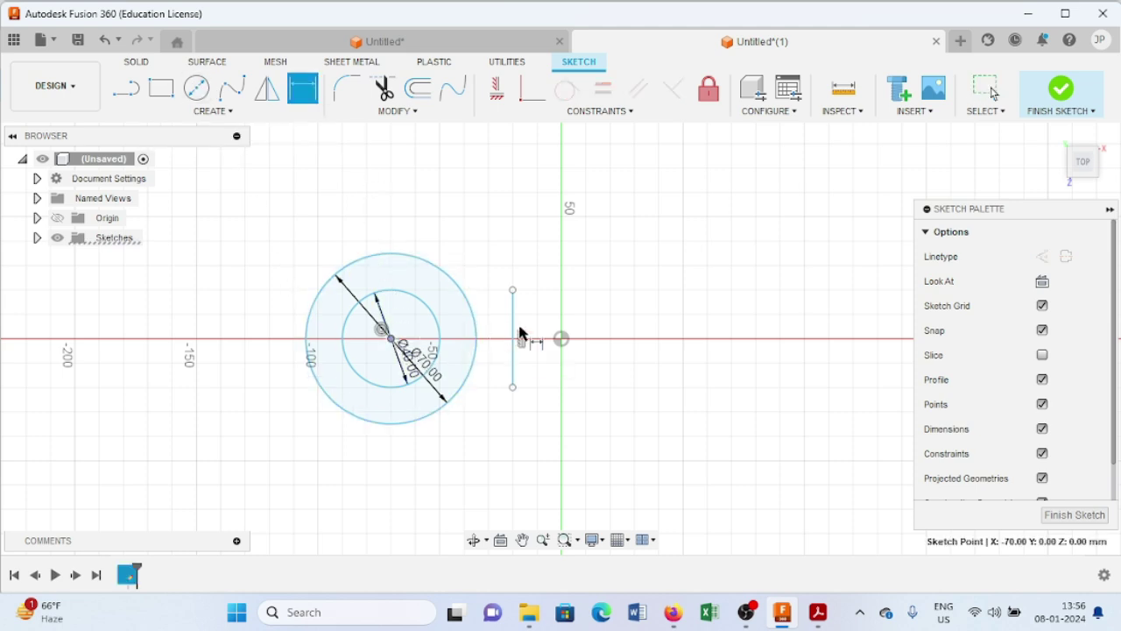
{"action": "left_click", "coordinate": [515, 340]}
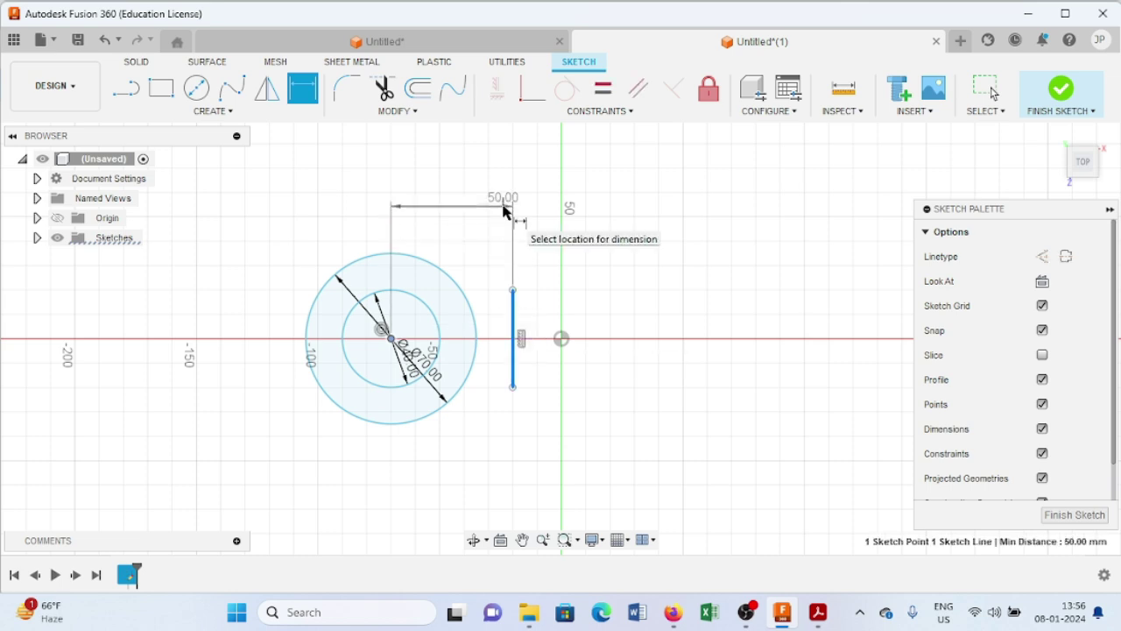
{"action": "left_click", "coordinate": [504, 210]}
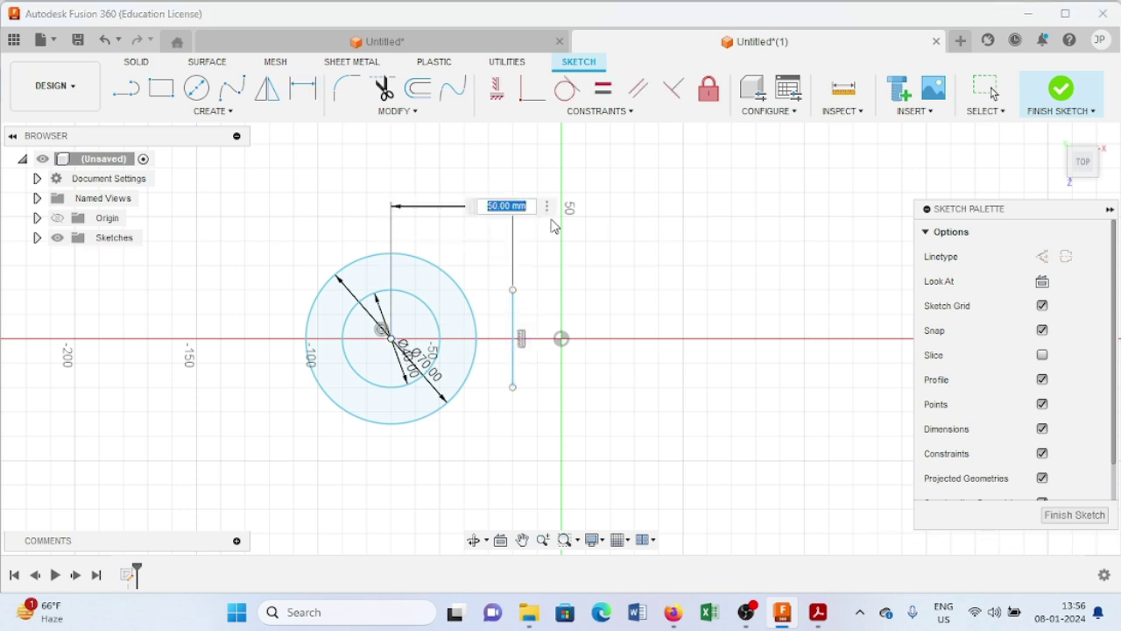
{"action": "key", "text": "Return"}
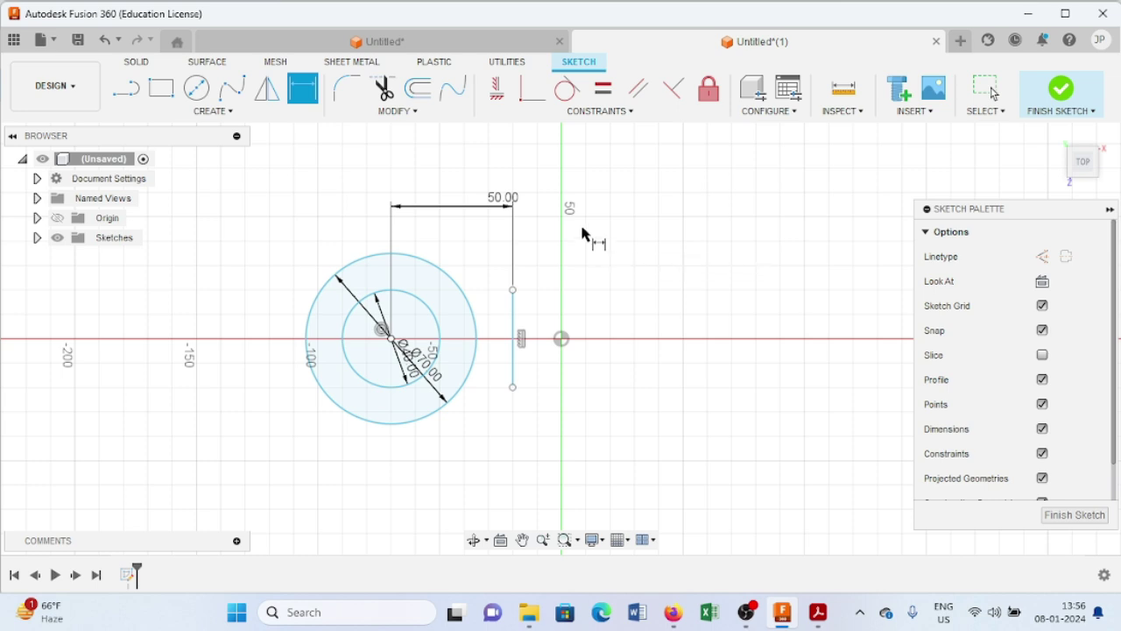
Connect both ends of the vertical line to the outer circle with horizontal lines and finish the sketch
{"action": "left_click", "coordinate": [125, 88]}
{"action": "left_click_drag", "start_coordinate": [513, 293], "coordinate": [462, 290]}
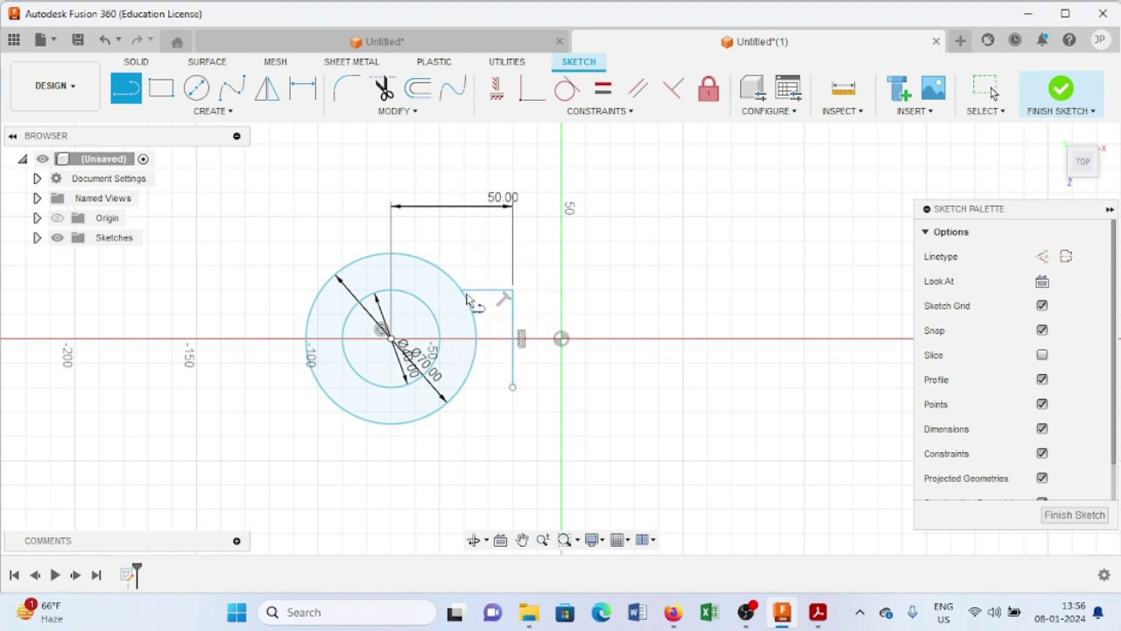
{"action": "left_click", "coordinate": [513, 387]}
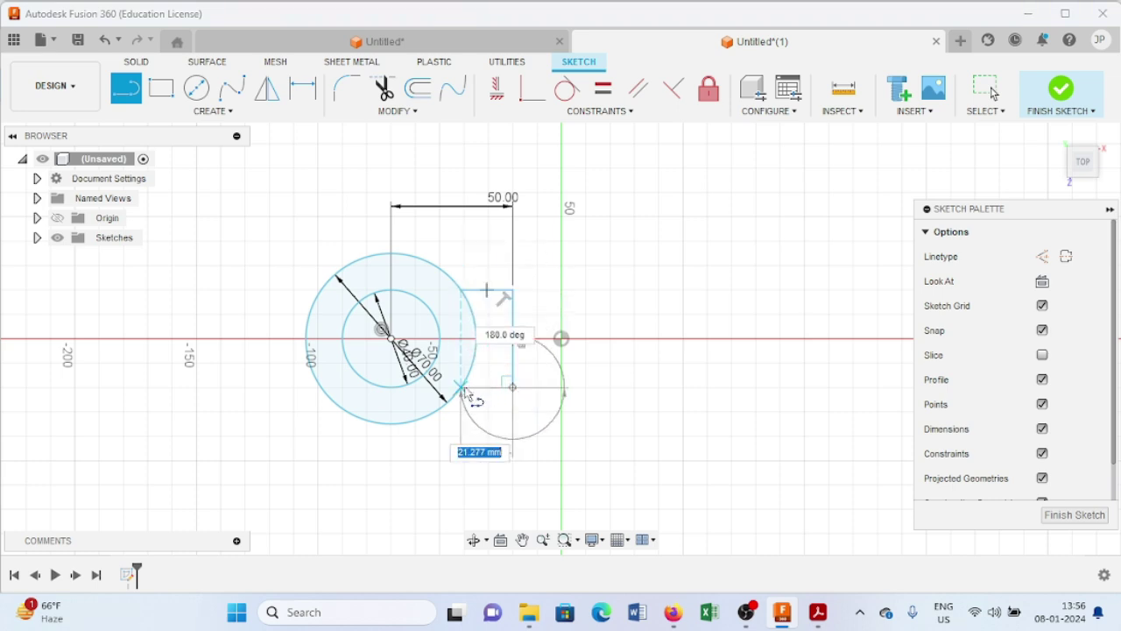
{"action": "left_click", "coordinate": [463, 388]}
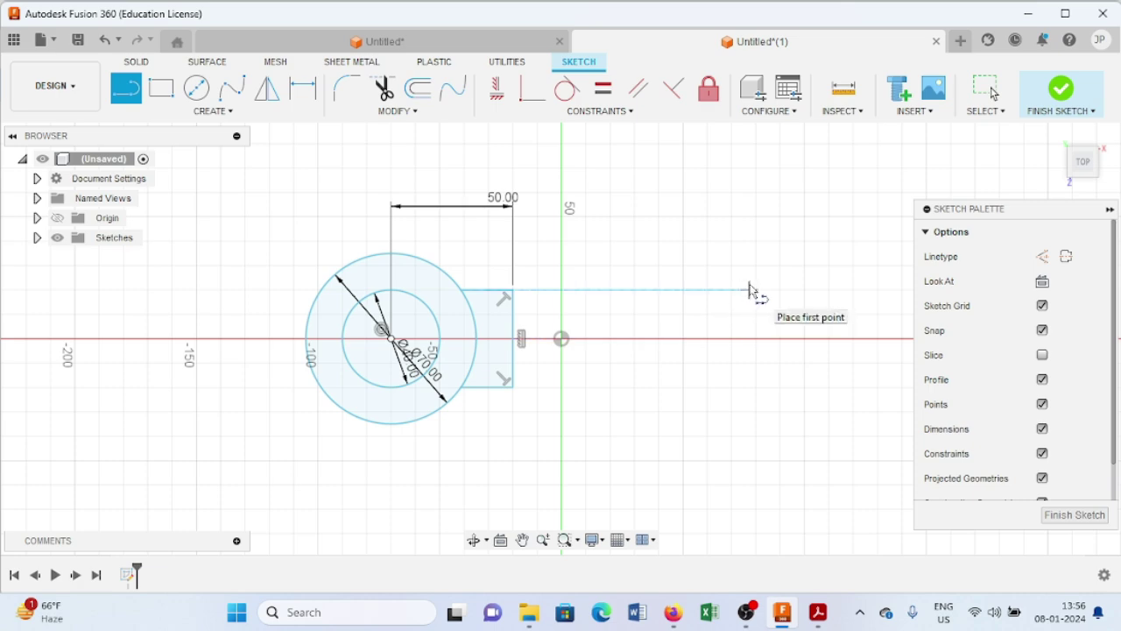
{"action": "key", "text": "Escape"}
{"action": "left_click", "coordinate": [1061, 90]}
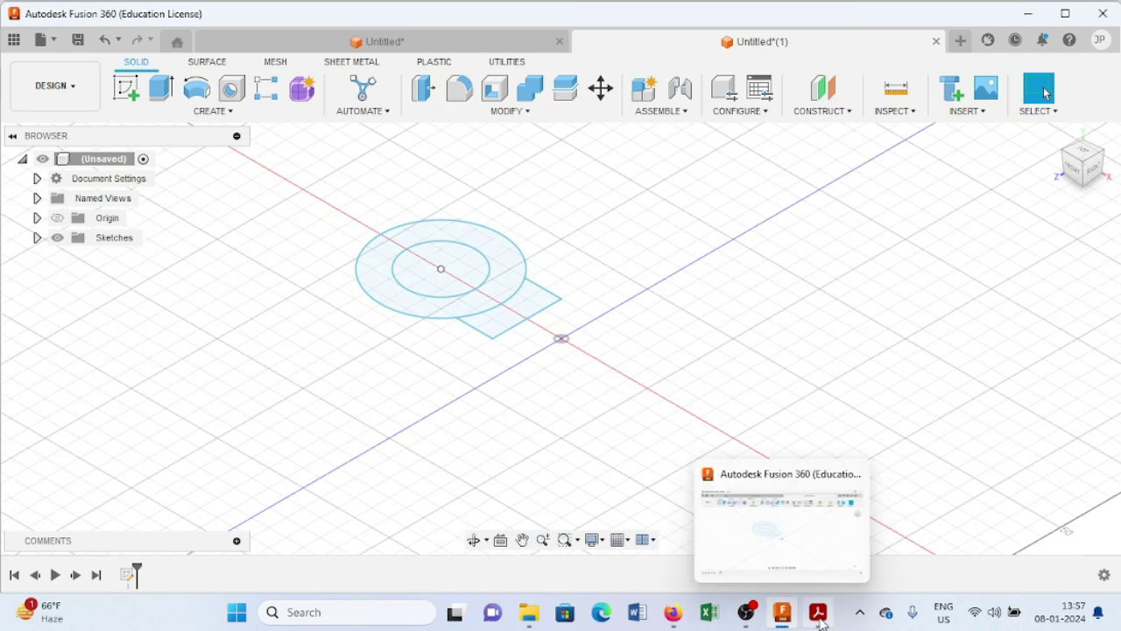
Consult the front and side views in the PDF drawing, and extrude the ring and tab profiles -20 mm as a new body
{"action": "left_click", "coordinate": [779, 578]}
{"action": "scroll", "coordinate": [504, 456], "scroll_direction": "down", "scroll_amount": 5}
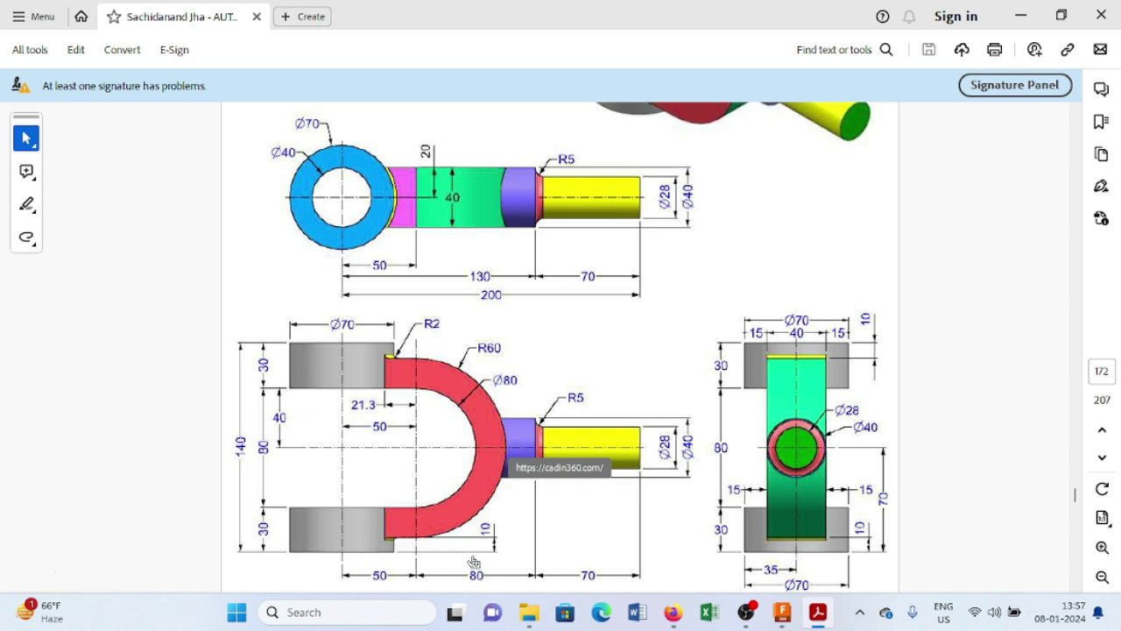
{"action": "left_click", "coordinate": [787, 620]}
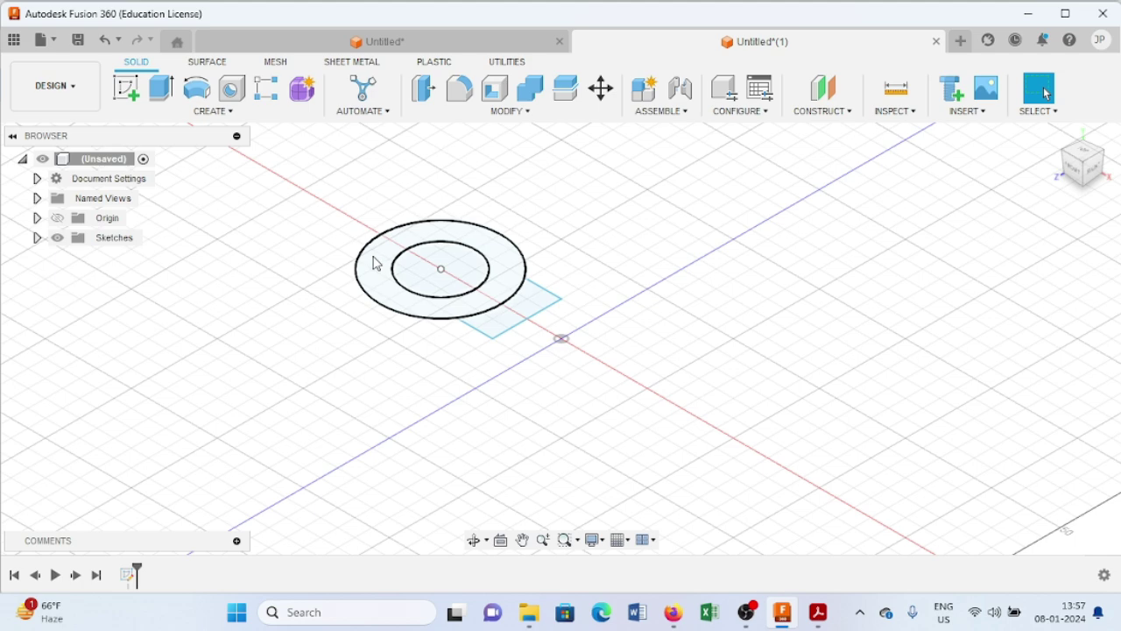
{"action": "left_click", "coordinate": [162, 88]}
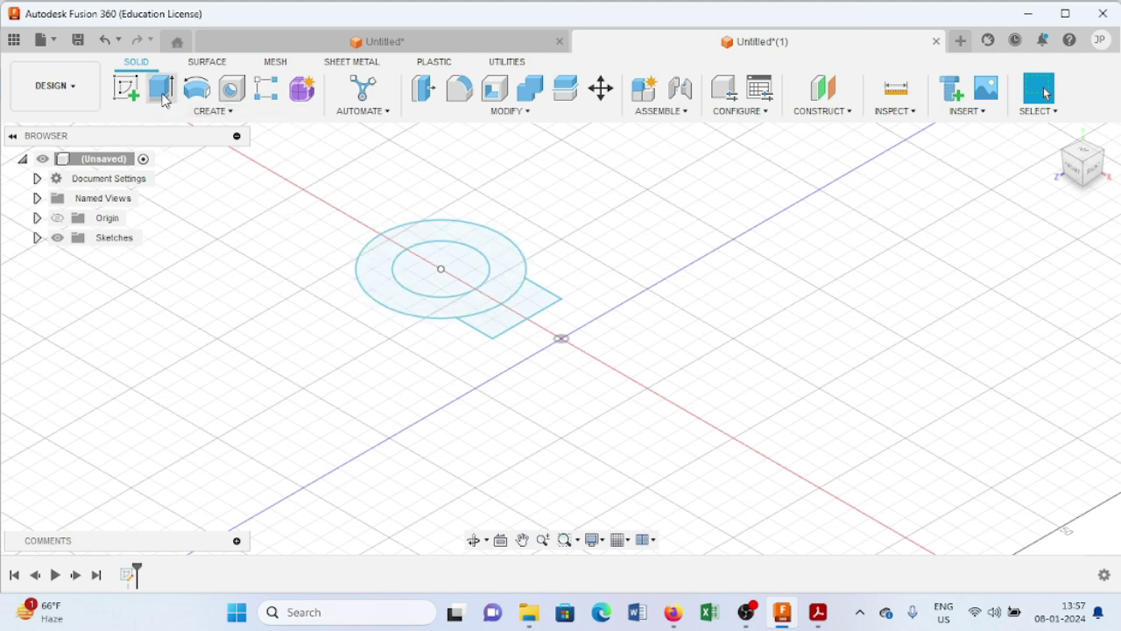
{"action": "left_click", "coordinate": [394, 295]}
{"action": "left_click", "coordinate": [518, 322]}
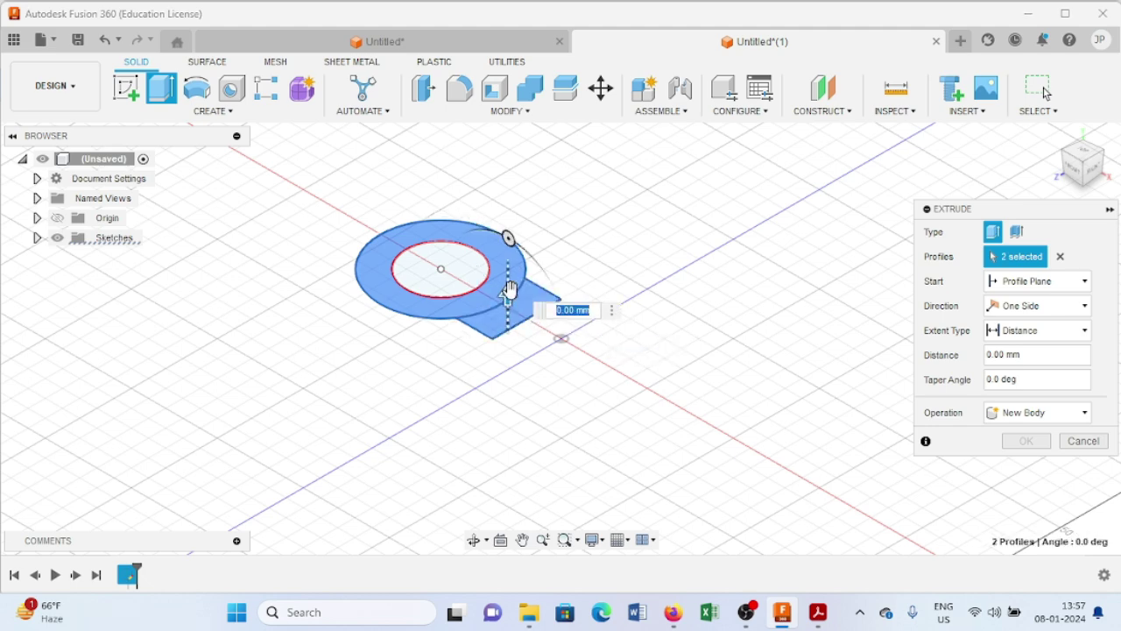
{"action": "type", "text": "-10"}
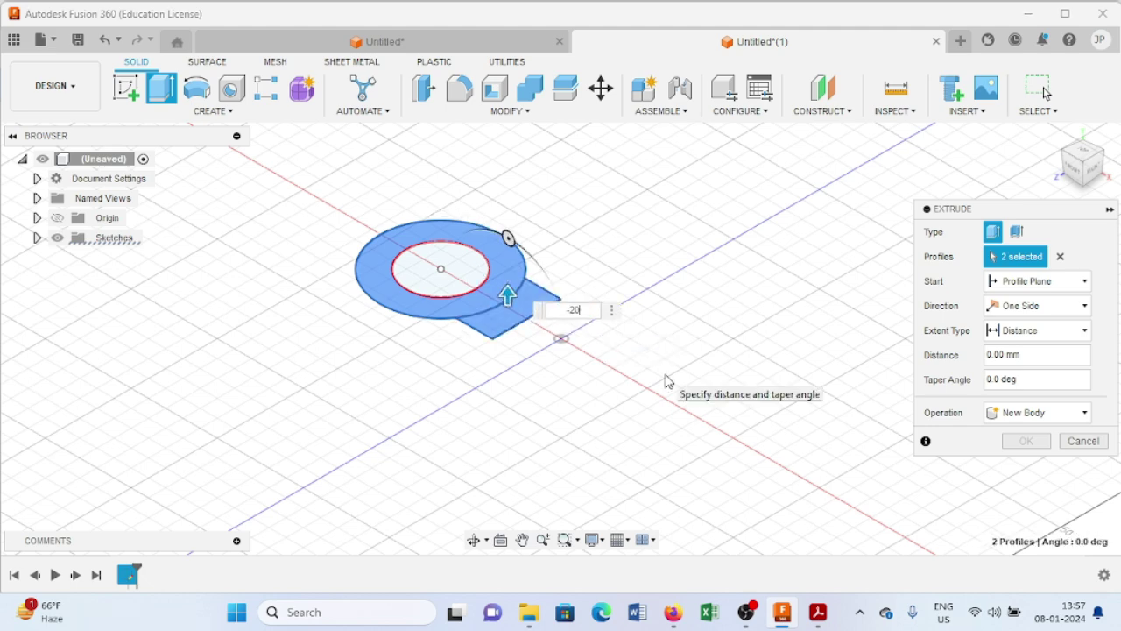
{"action": "key", "text": "Return"}
{"action": "key", "text": "Return"}
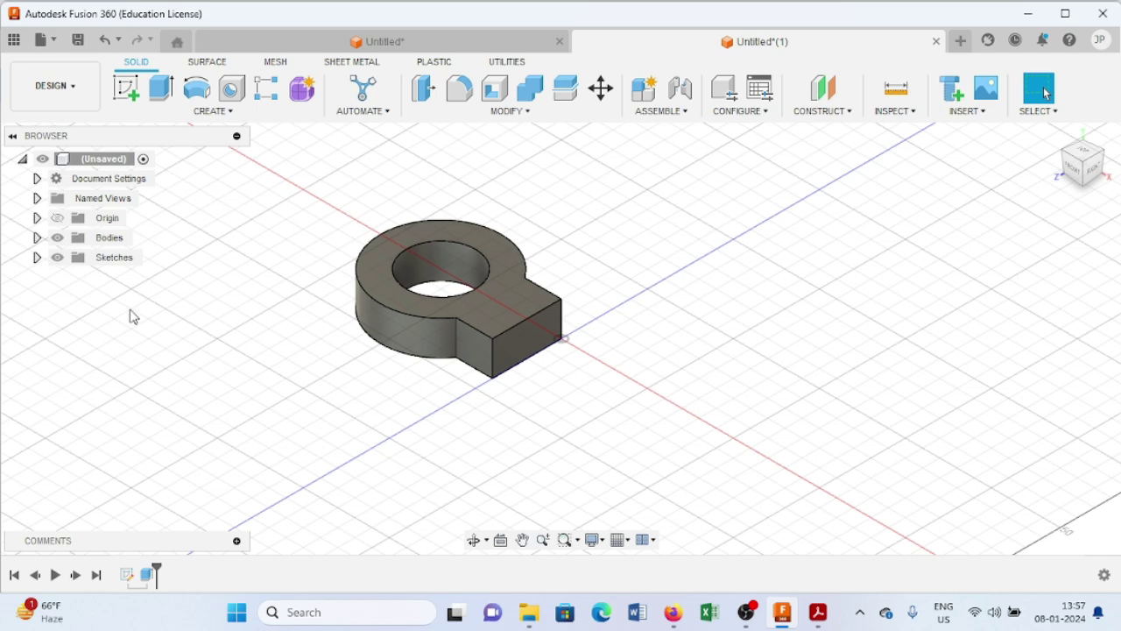
Show the first sketch and extrude its ring profile -30 mm, joining it to the existing body
{"action": "left_click", "coordinate": [38, 258]}
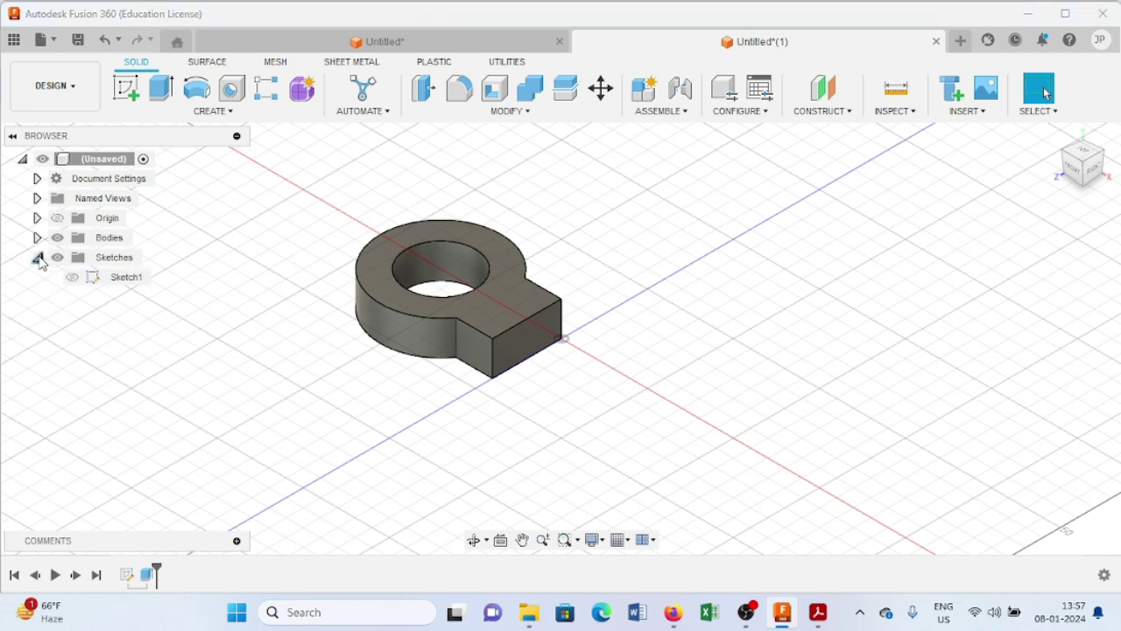
{"action": "left_click", "coordinate": [71, 278]}
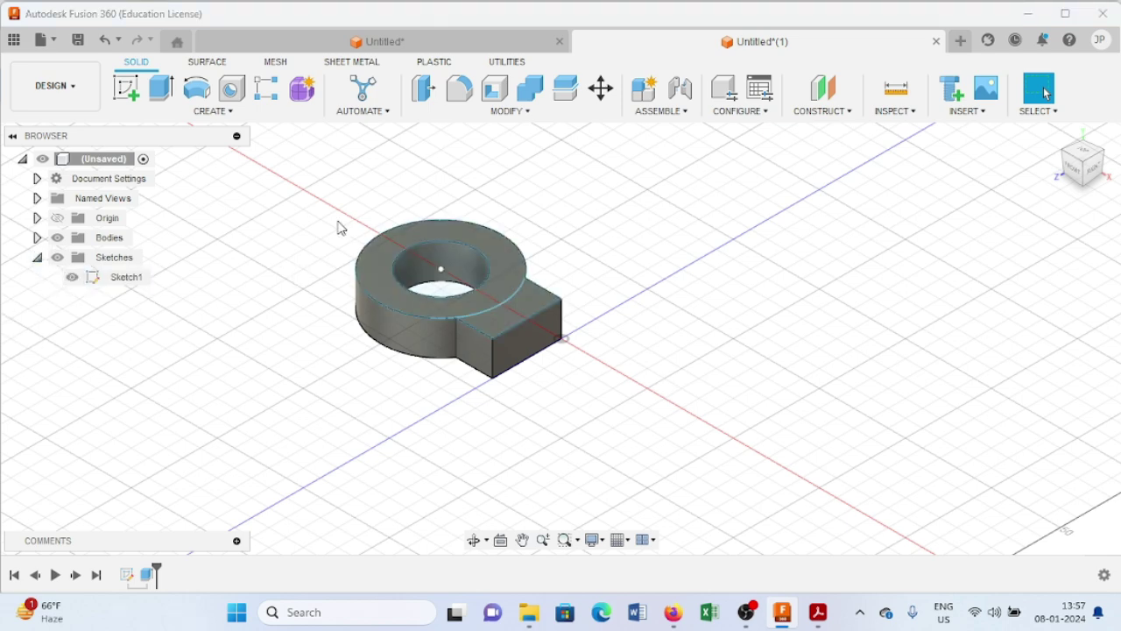
{"action": "left_click", "coordinate": [161, 89]}
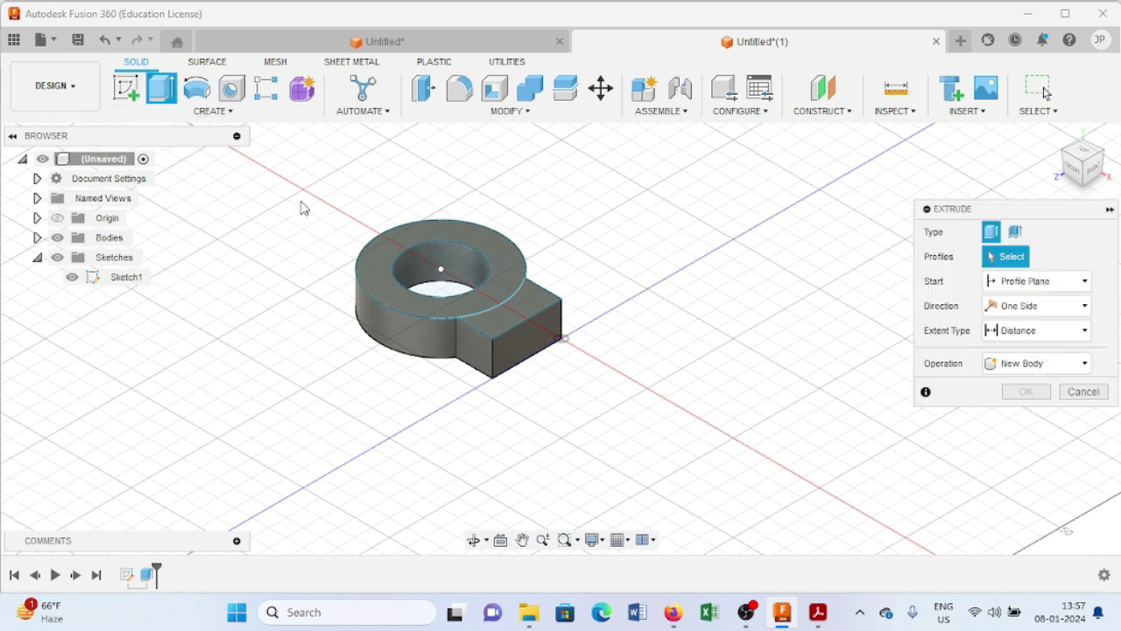
{"action": "left_click", "coordinate": [508, 289]}
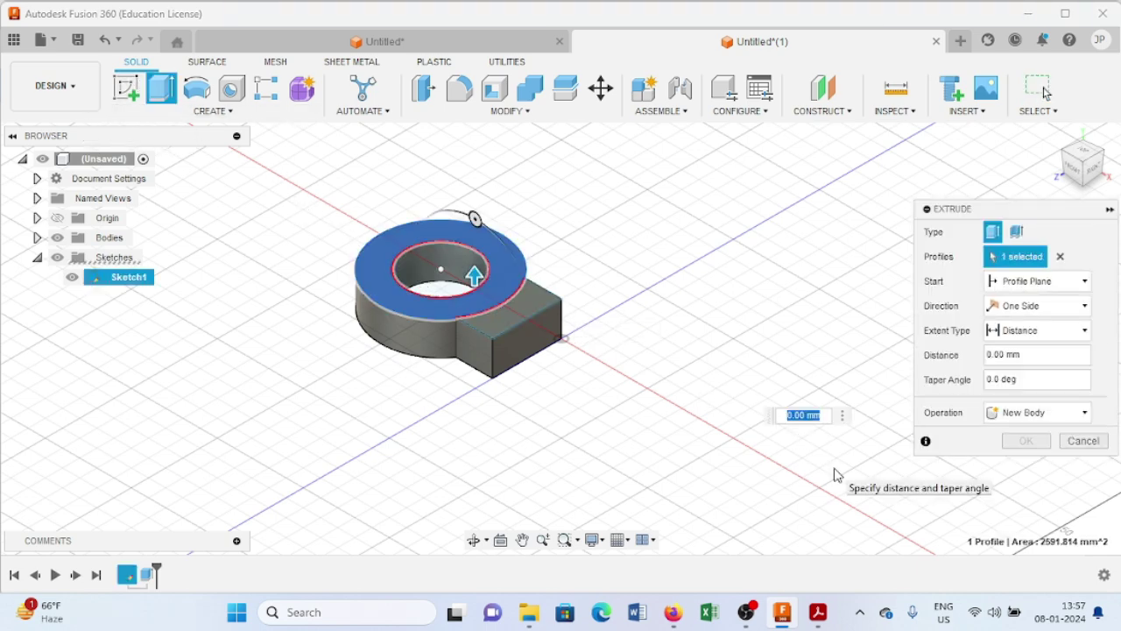
{"action": "type", "text": "-30"}
{"action": "key", "text": "Return"}
{"action": "left_click", "coordinate": [1084, 410]}
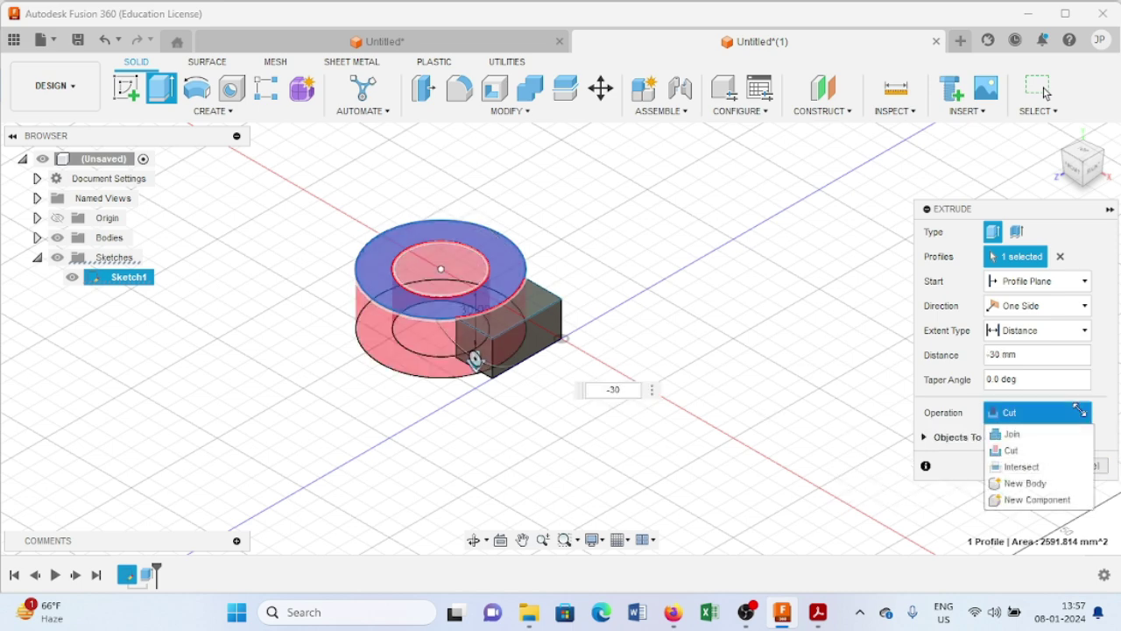
{"action": "left_click", "coordinate": [1041, 438]}
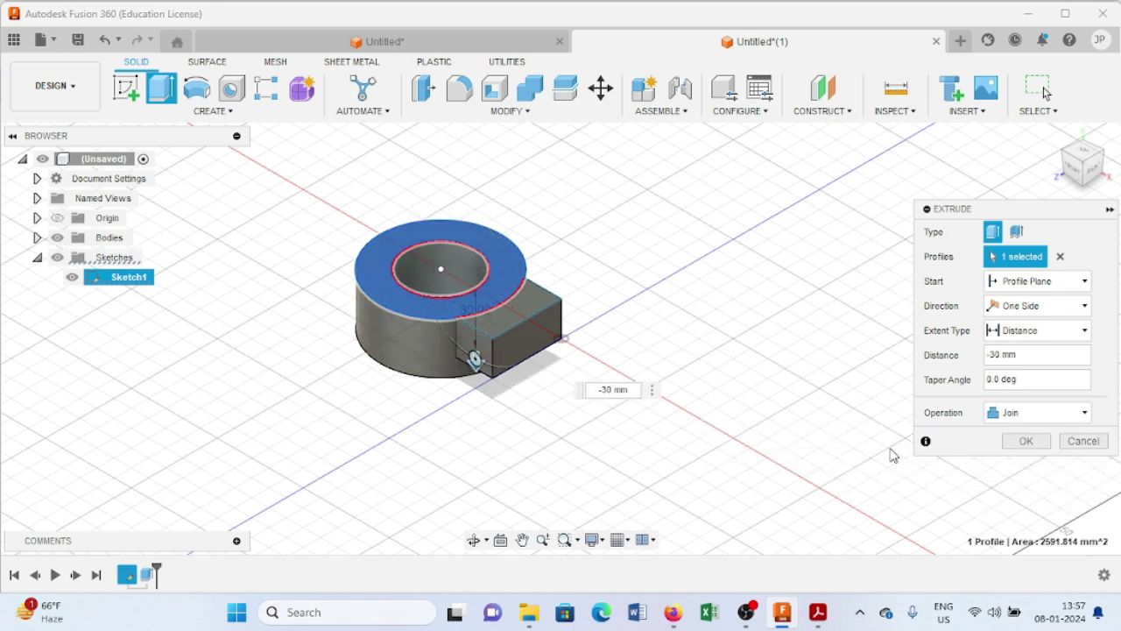
{"action": "left_click", "coordinate": [1025, 442]}
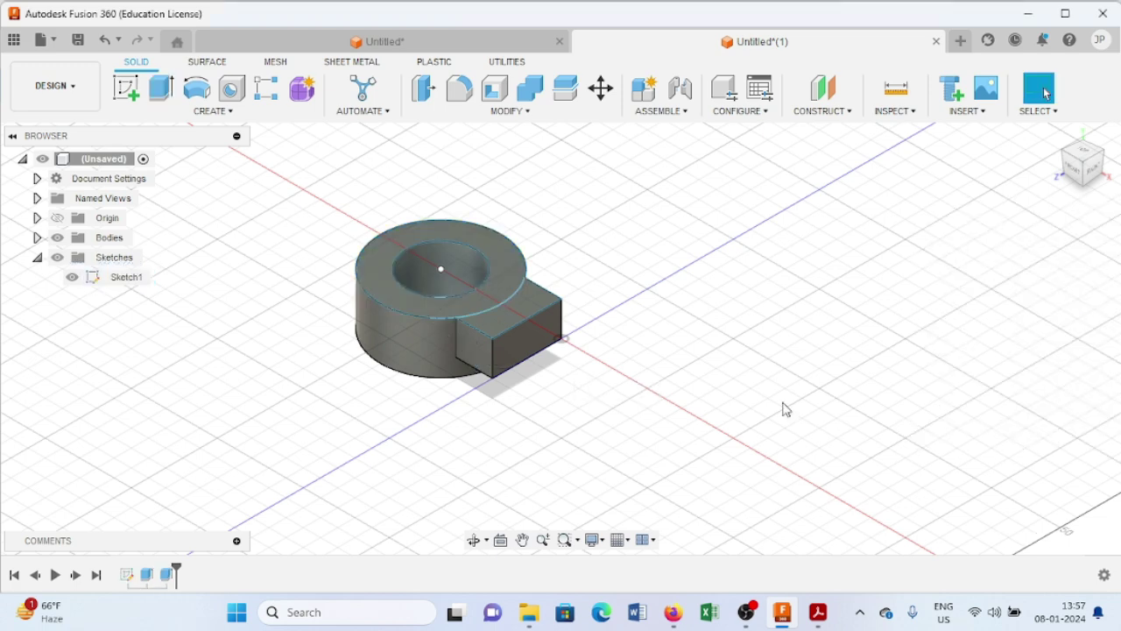
Start a sketch on the tab's front side face and consult the curved arm's dimensions in the PDF drawing
{"action": "left_click", "coordinate": [474, 362]}
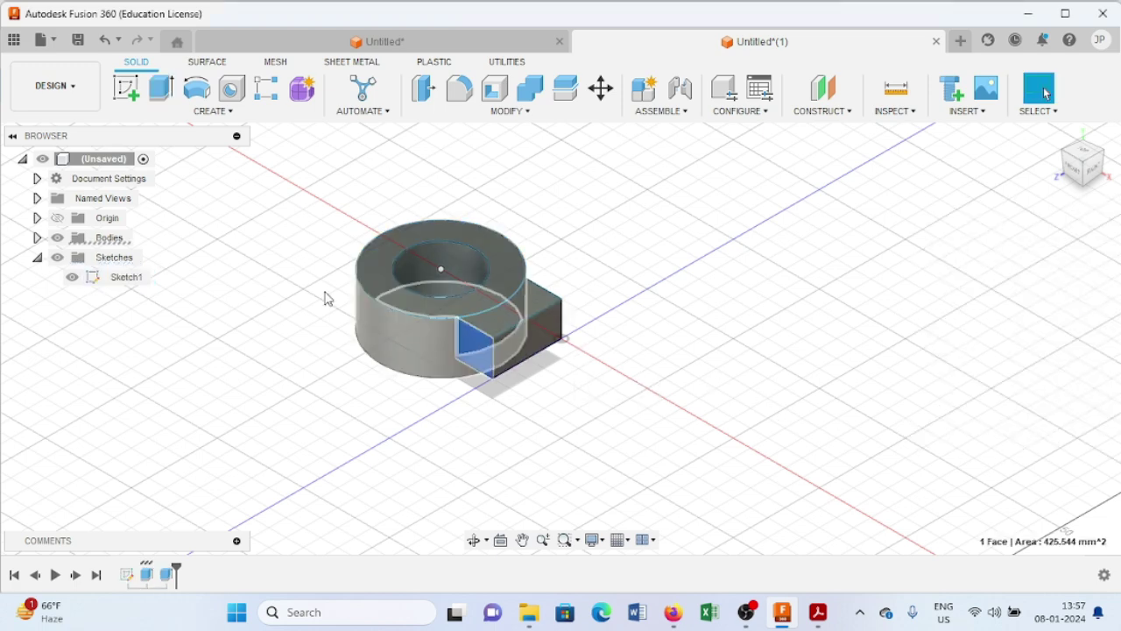
{"action": "left_click", "coordinate": [134, 98]}
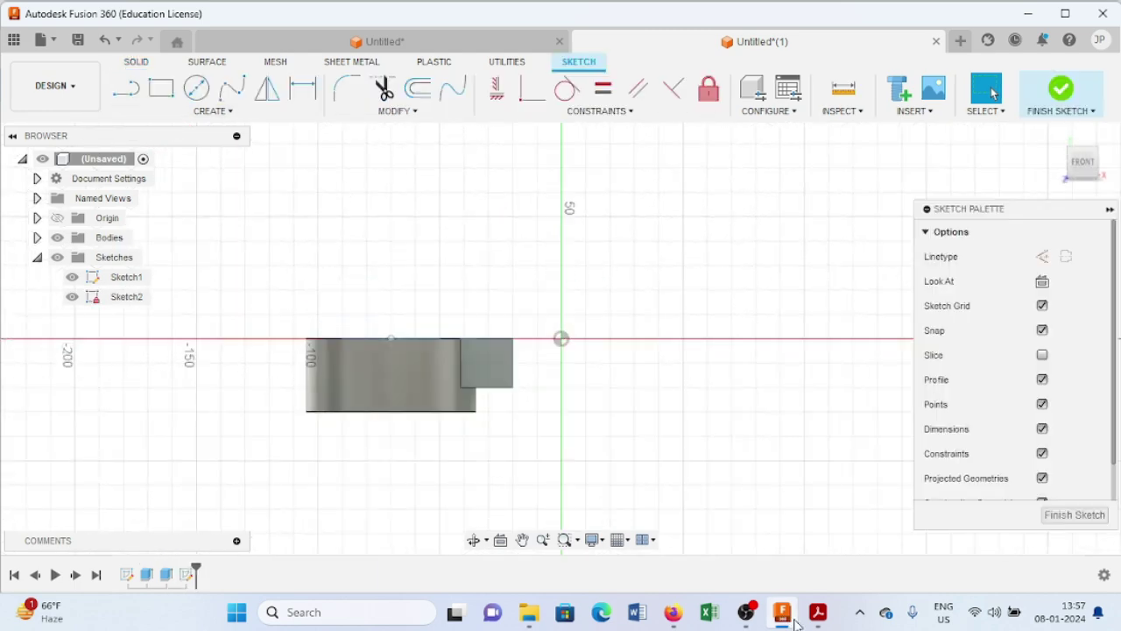
{"action": "left_click", "coordinate": [821, 622]}
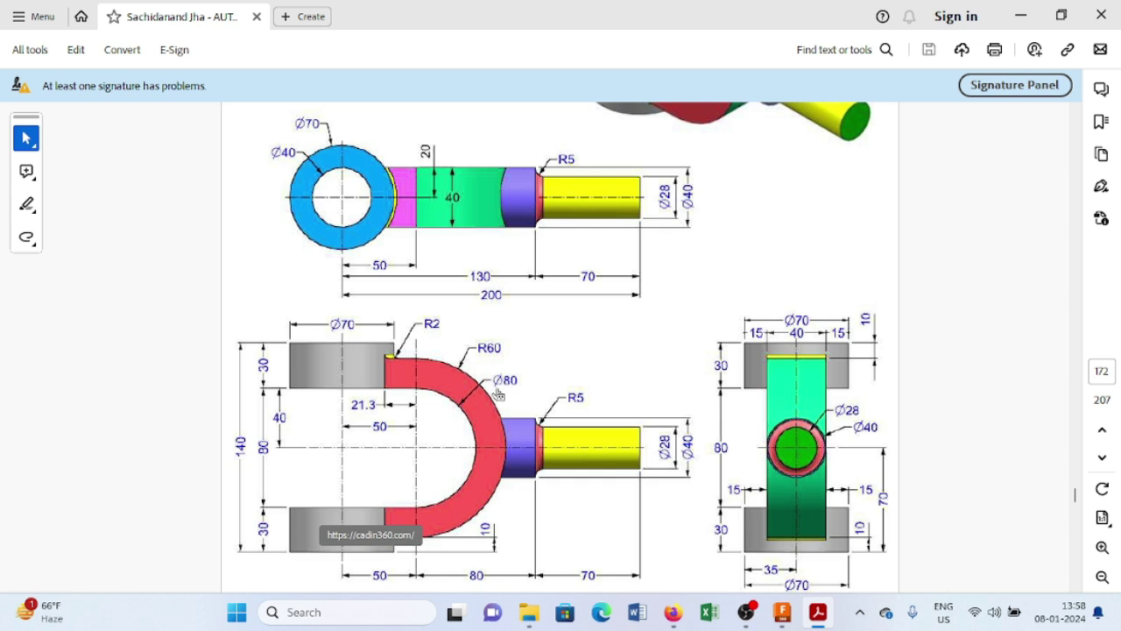
{"action": "left_click", "coordinate": [785, 615]}
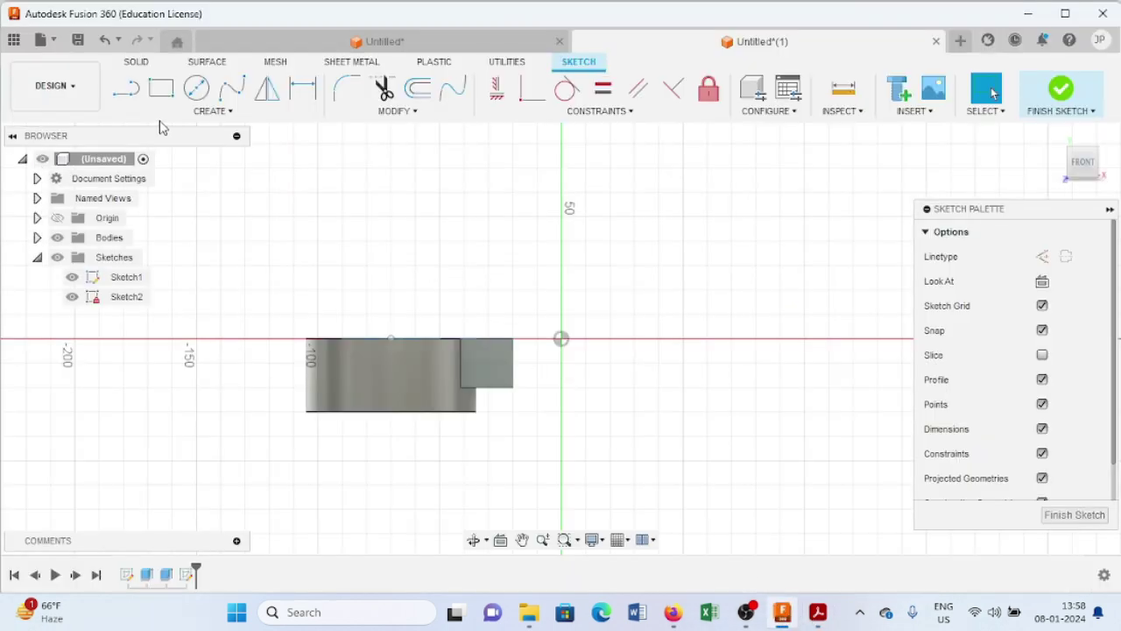
Sketch a horizontal construction line above the ring and tab, extending past both ends of the body
{"action": "left_click", "coordinate": [126, 87]}
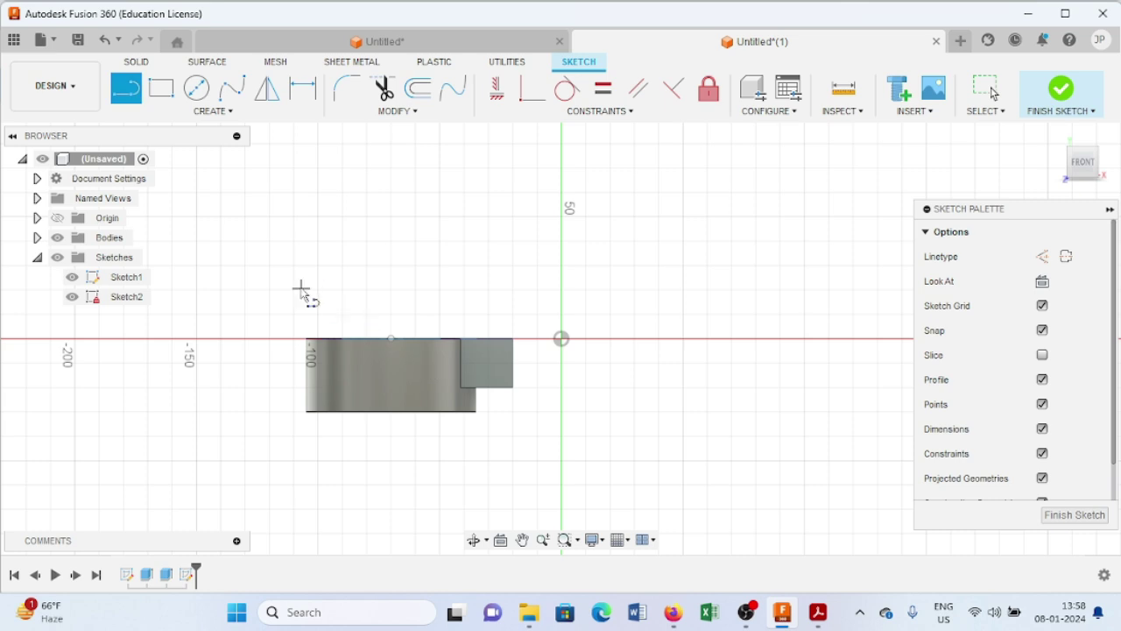
{"action": "left_click", "coordinate": [1042, 256]}
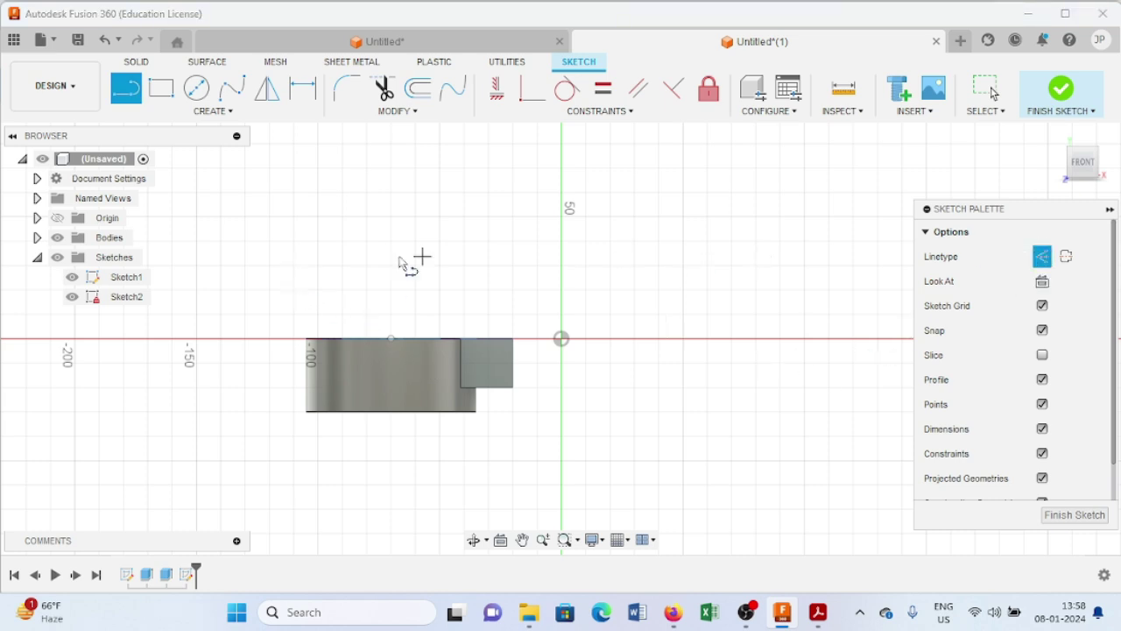
{"action": "left_click", "coordinate": [270, 266]}
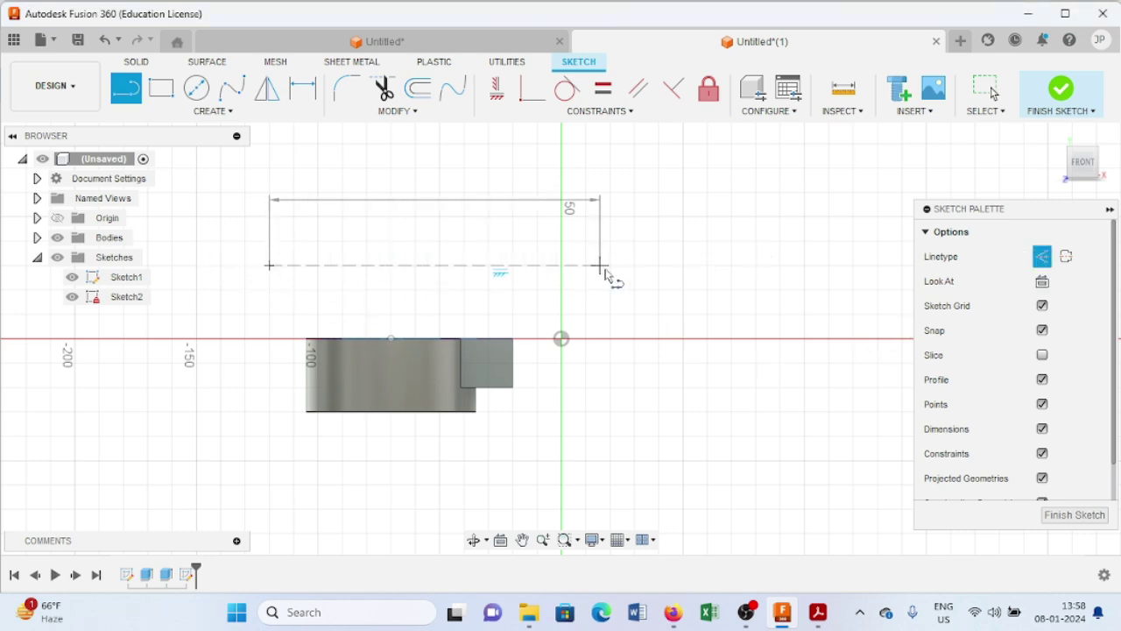
{"action": "left_click", "coordinate": [659, 266]}
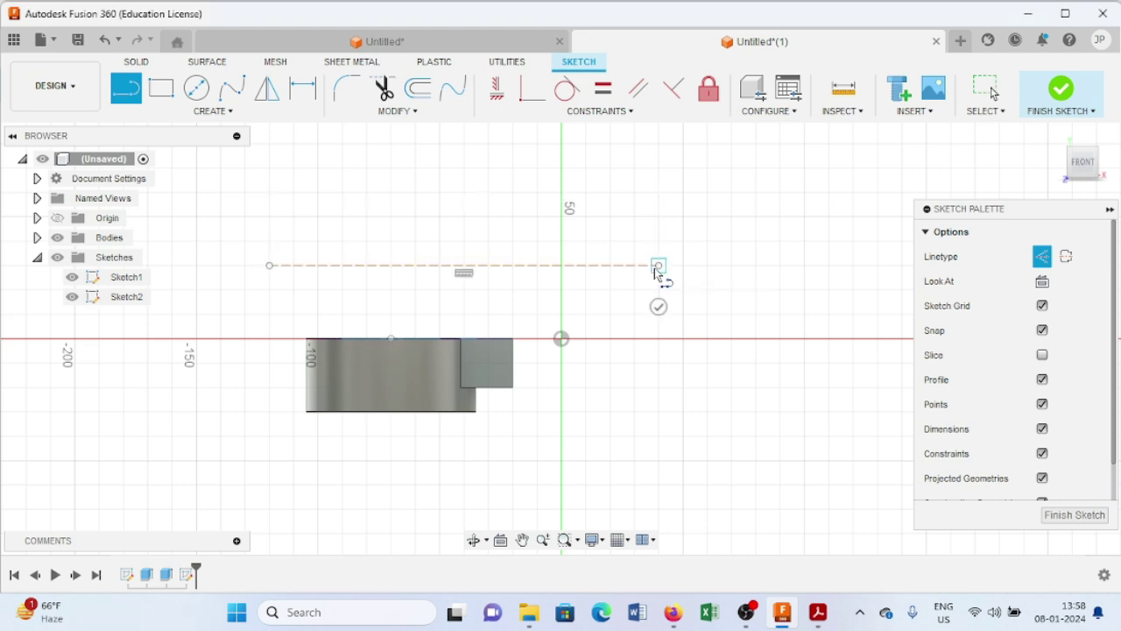
{"action": "key", "text": "Escape"}
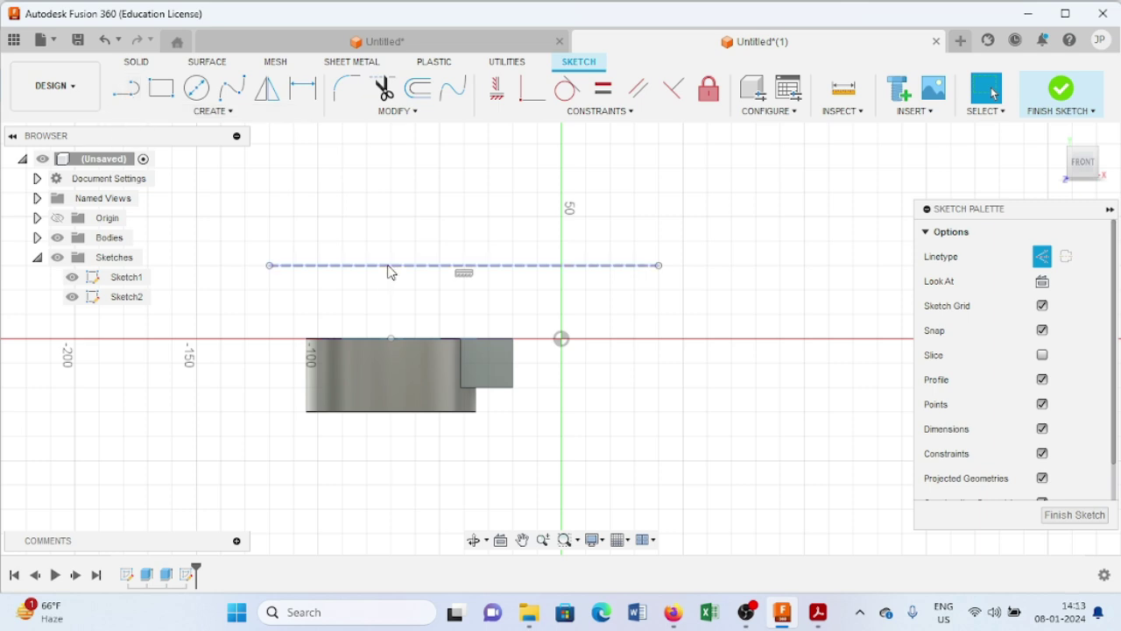
Dimension the vertical distance between the ring's top edge and the horizontal construction line at 40 mm
{"action": "left_click", "coordinate": [308, 101]}
{"action": "left_click", "coordinate": [343, 264]}
{"action": "left_click", "coordinate": [348, 341]}
{"action": "left_click", "coordinate": [238, 338]}
{"action": "key", "text": "BackSpace"}
{"action": "type", "text": "40"}
{"action": "key", "text": "Return"}
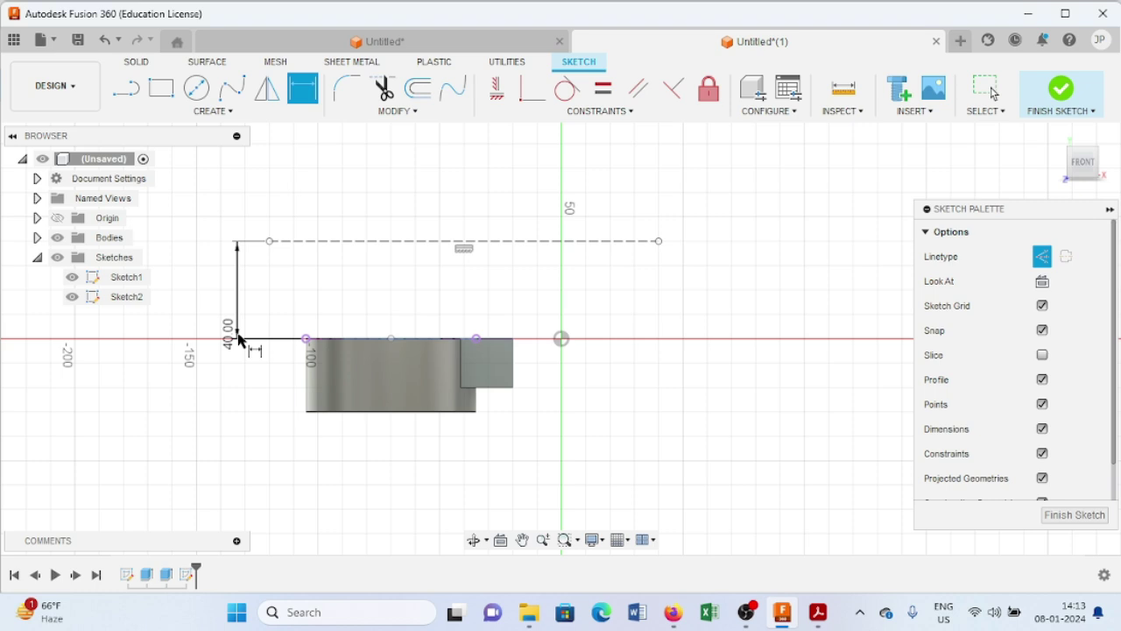
Draw a vertical construction line from the tab's upper outer corner up to the horizontal construction line
{"action": "left_click", "coordinate": [125, 91]}
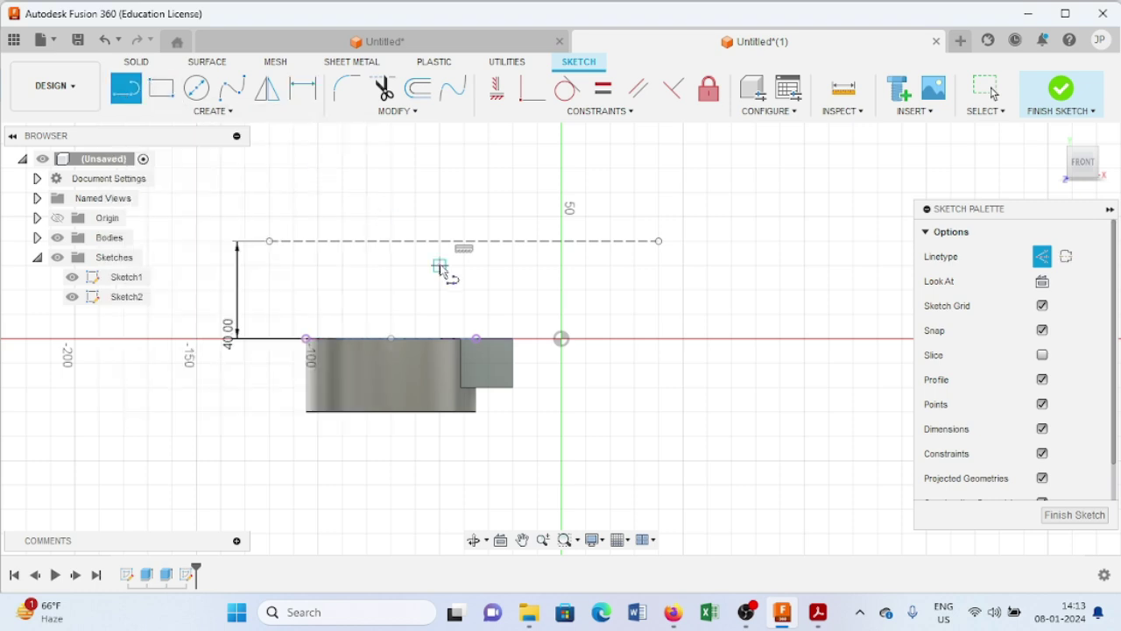
{"action": "left_click", "coordinate": [514, 339]}
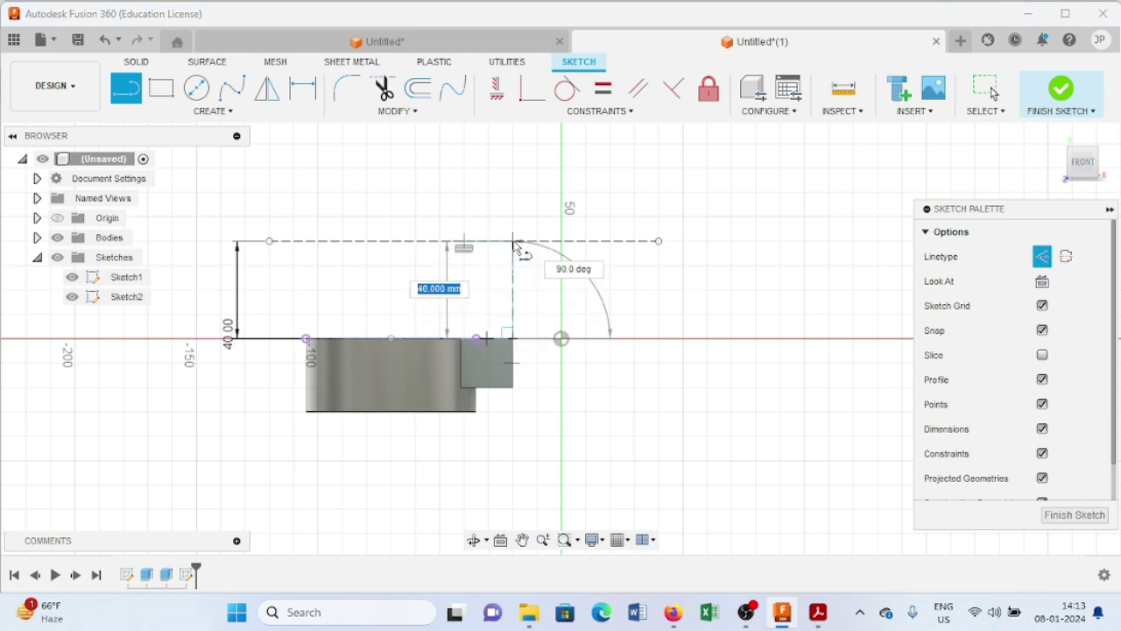
{"action": "key", "text": "Escape"}
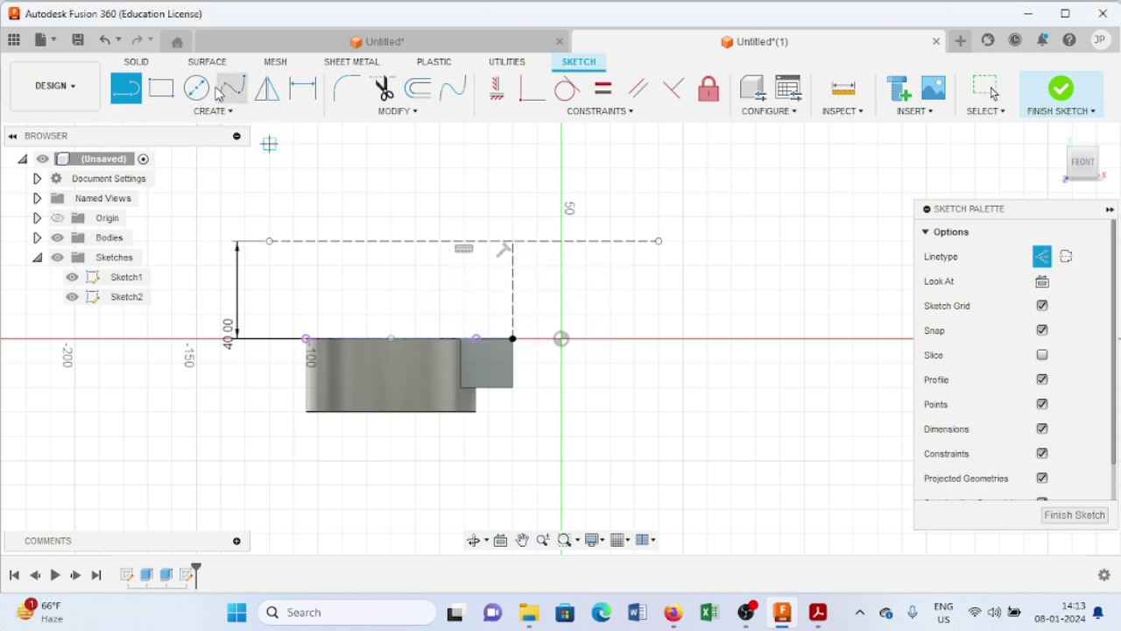
Draw a 90° center point arc from the tab's upper corner, centred where the construction lines meet, and finish the sketch
{"action": "left_click", "coordinate": [216, 114]}
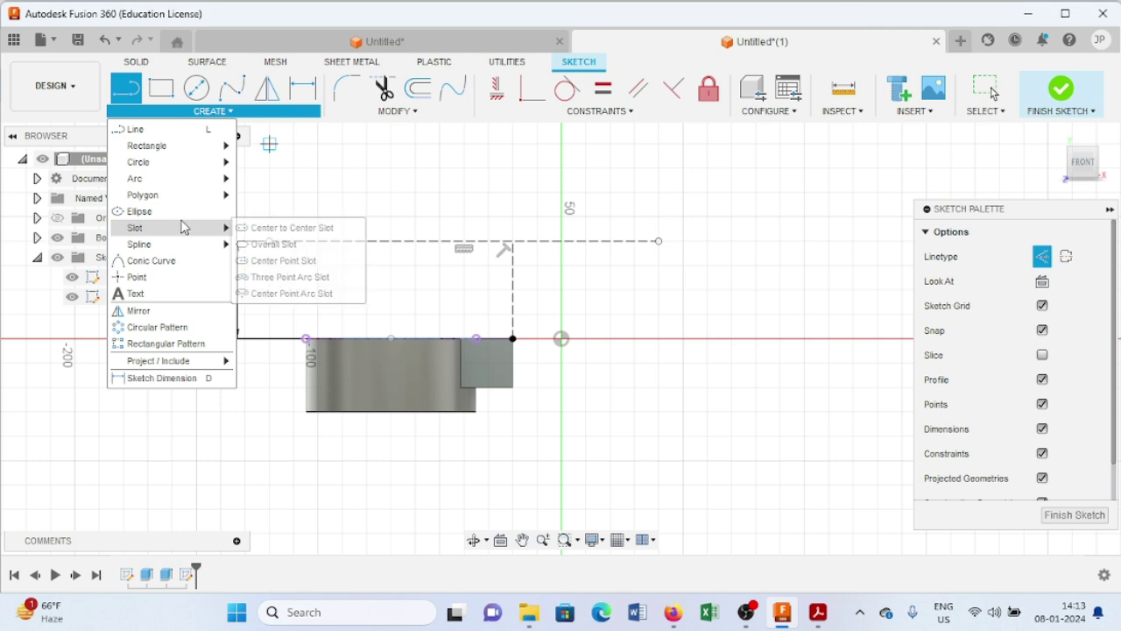
{"action": "mouse_move", "coordinate": [200, 186]}
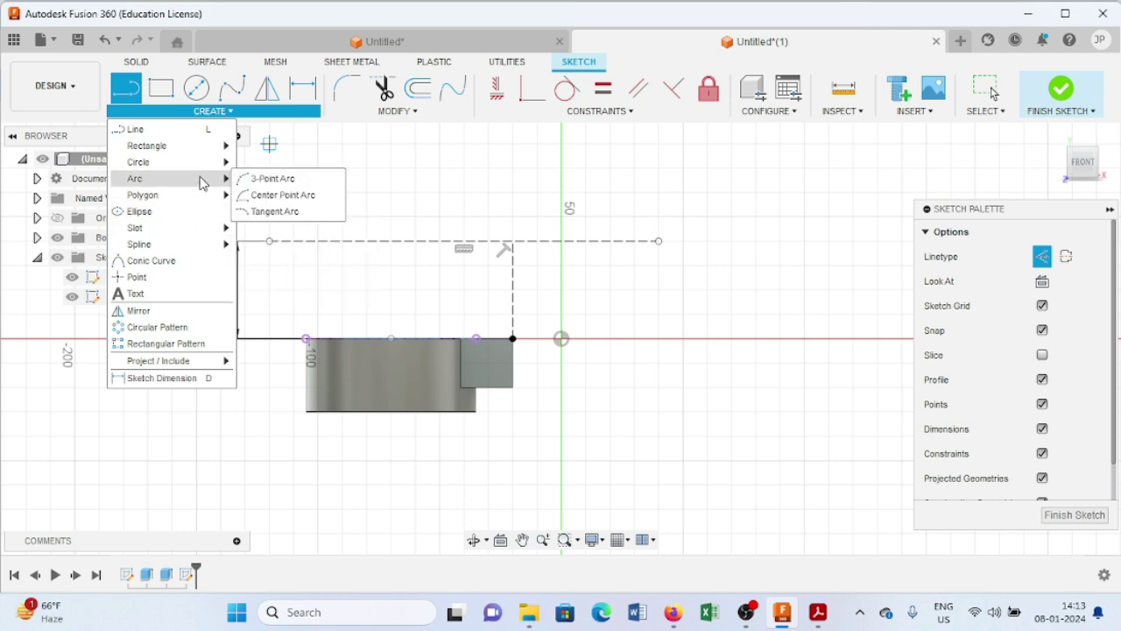
{"action": "left_click", "coordinate": [262, 195]}
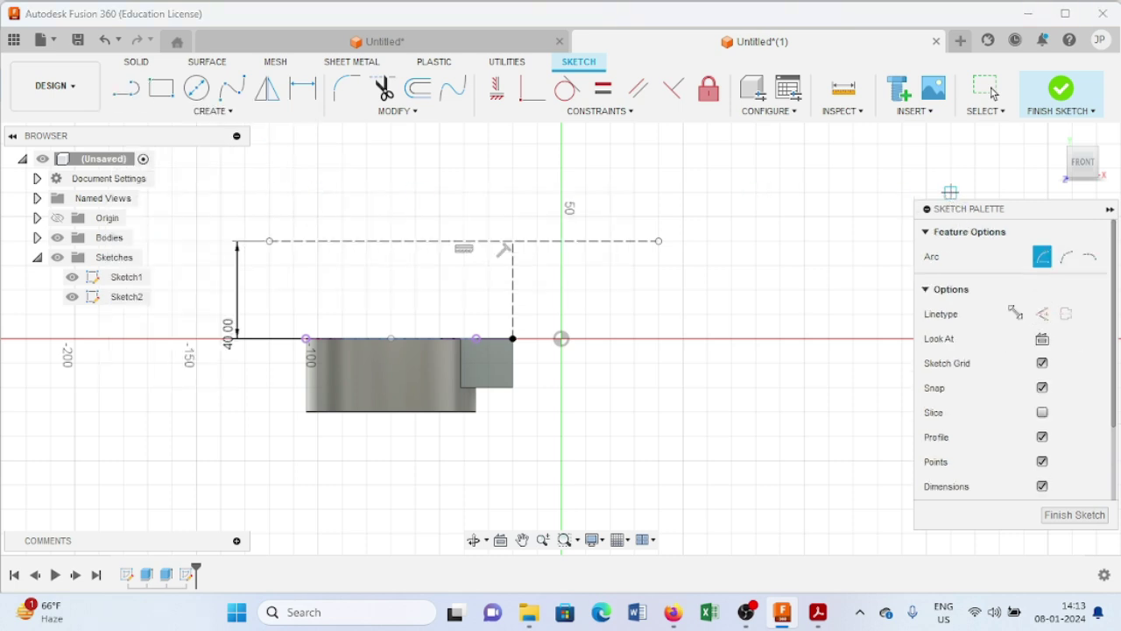
{"action": "left_click", "coordinate": [513, 241]}
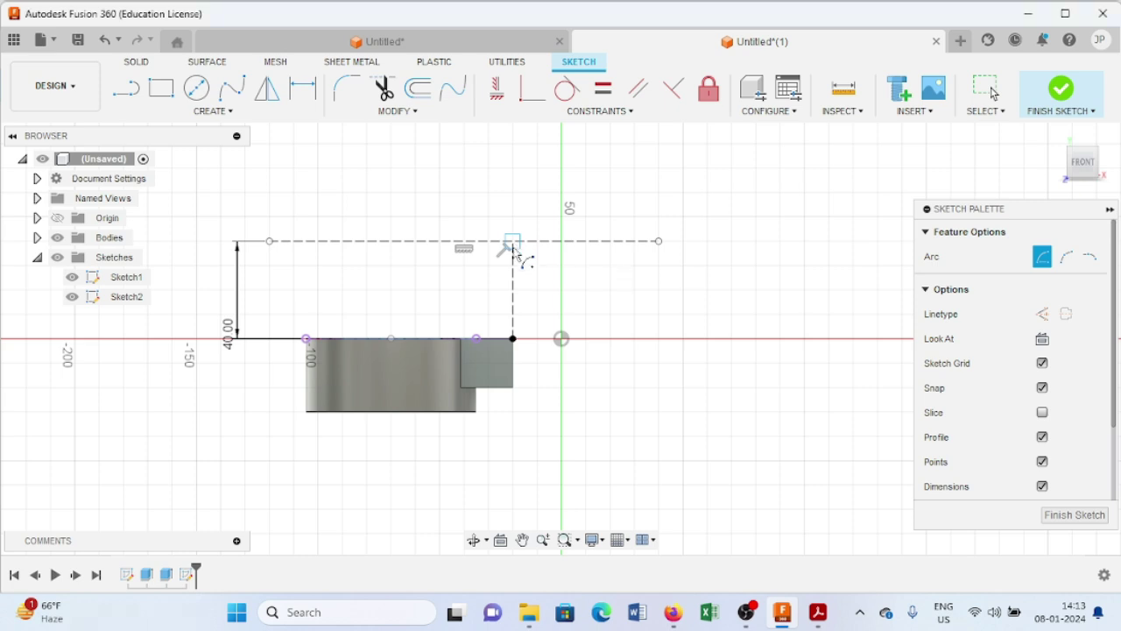
{"action": "left_click", "coordinate": [512, 339]}
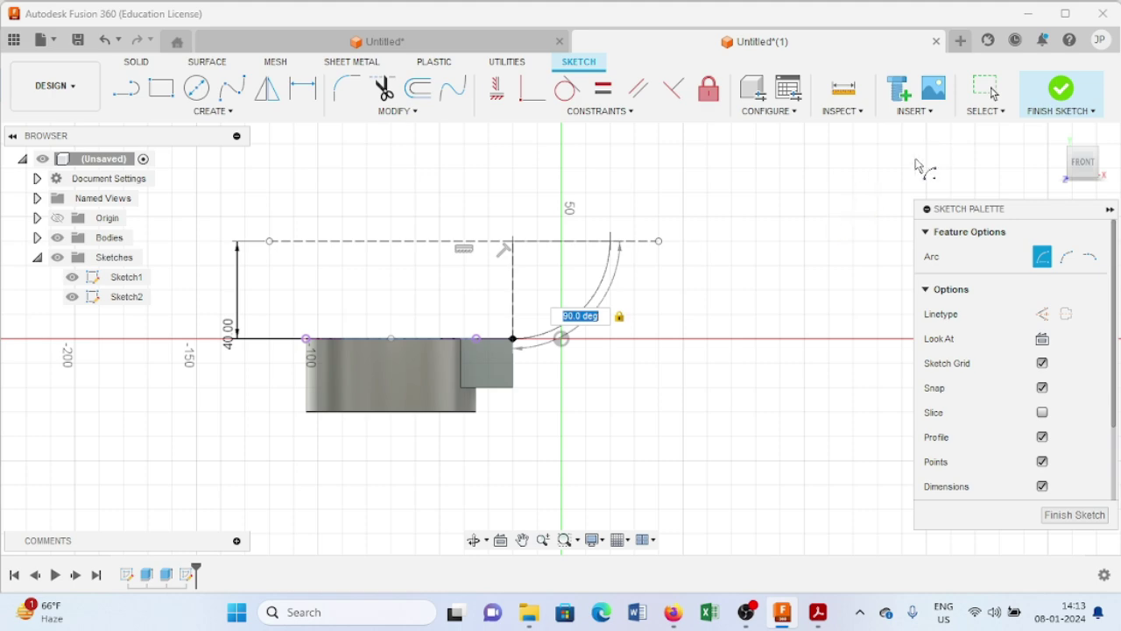
{"action": "key", "text": "Return"}
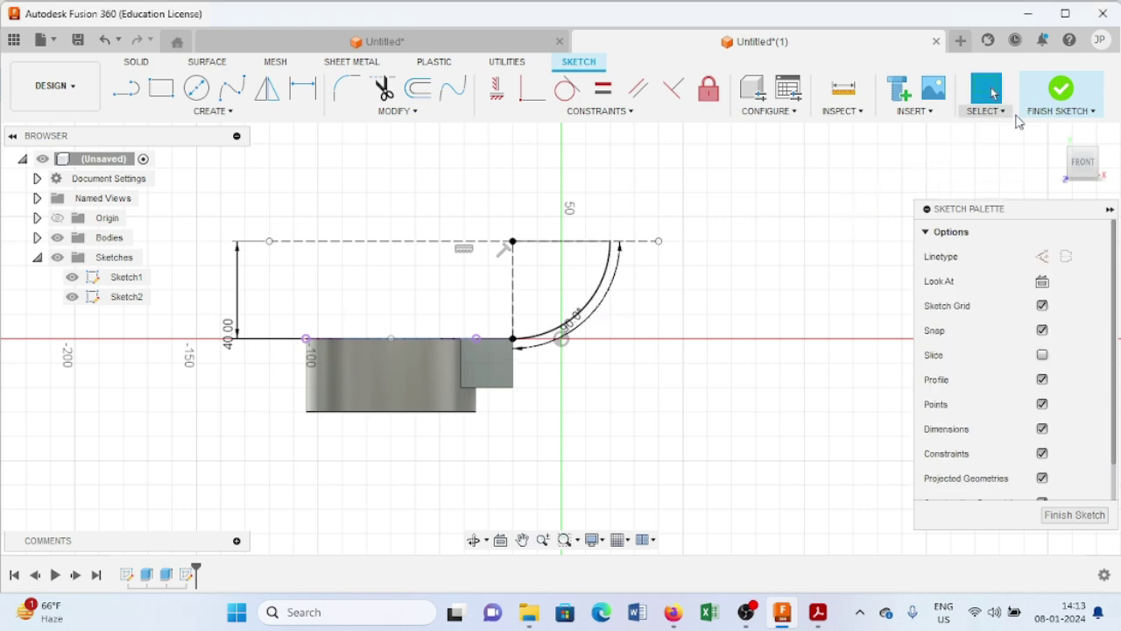
{"action": "left_click", "coordinate": [1061, 90]}
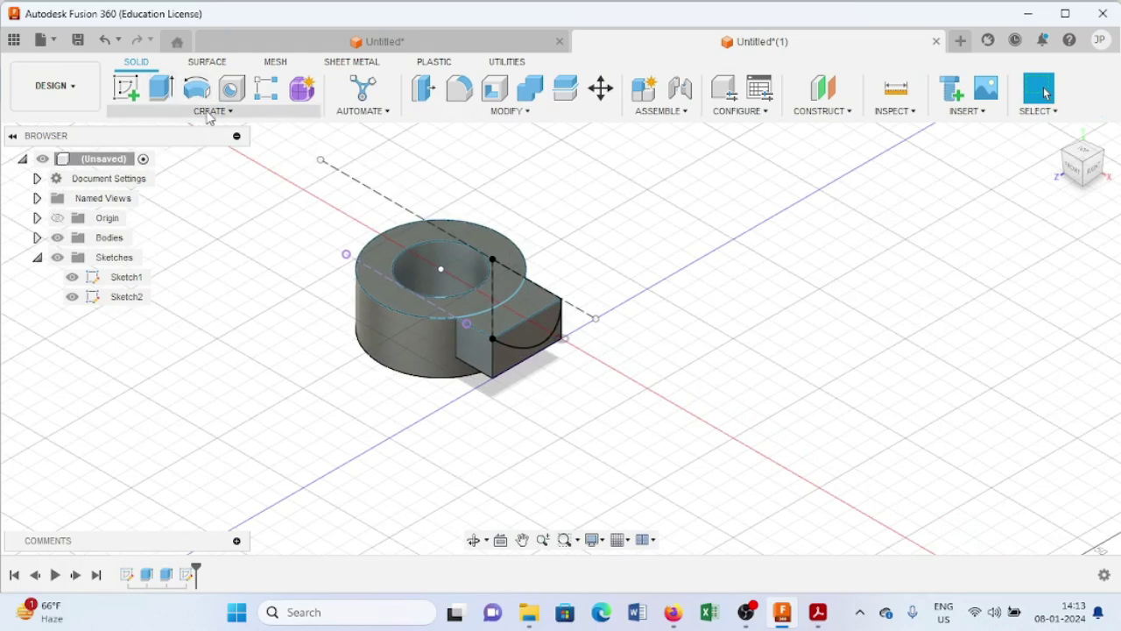
Sweep the tab's end face along the quarter arc as a single path, joined to the body
{"action": "left_click", "coordinate": [208, 111]}
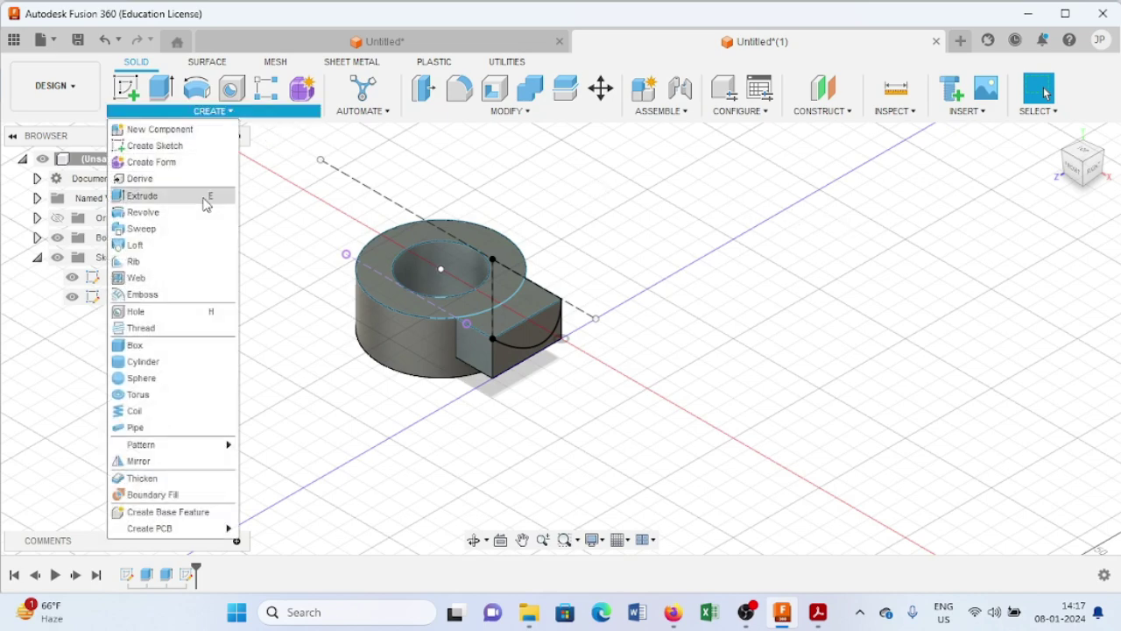
{"action": "left_click", "coordinate": [189, 233]}
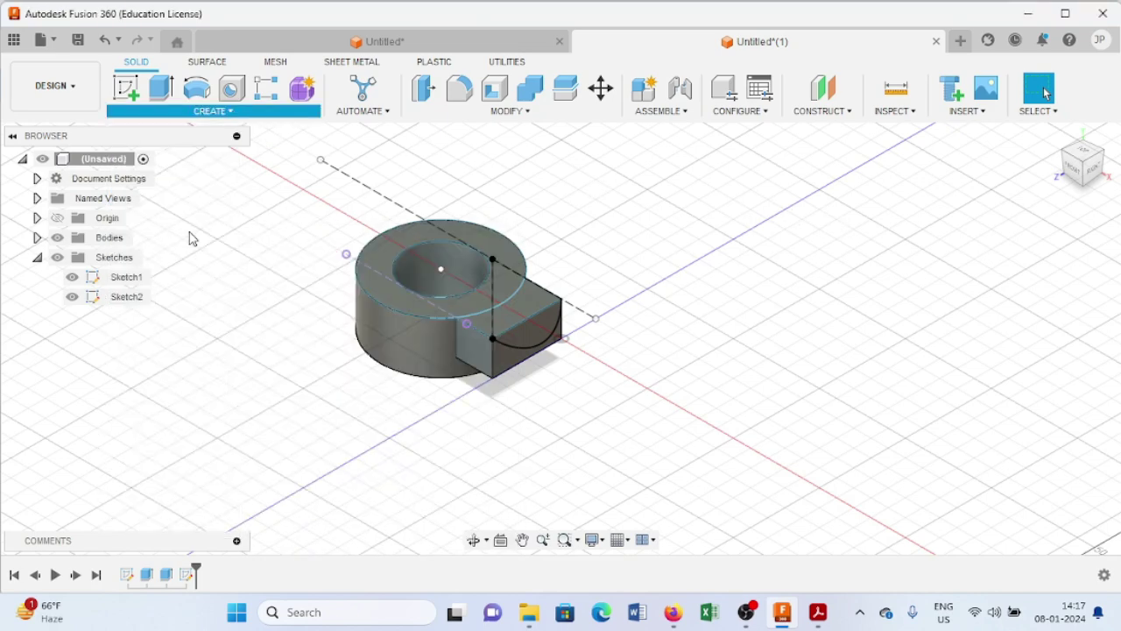
{"action": "left_click", "coordinate": [515, 363]}
{"action": "left_click", "coordinate": [971, 306]}
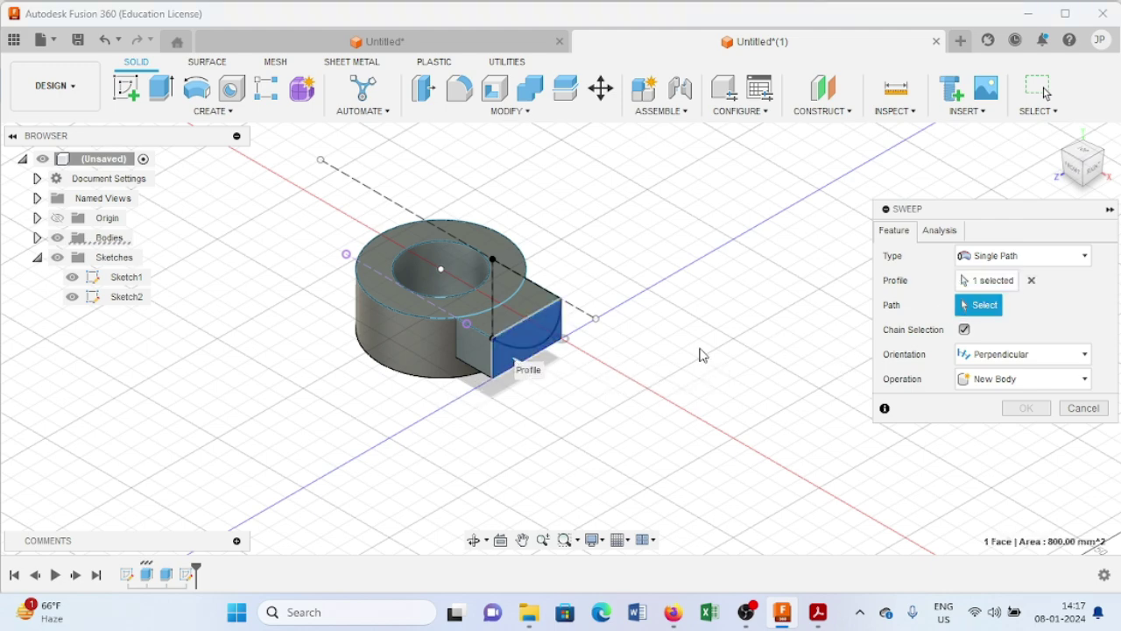
{"action": "left_click", "coordinate": [545, 345]}
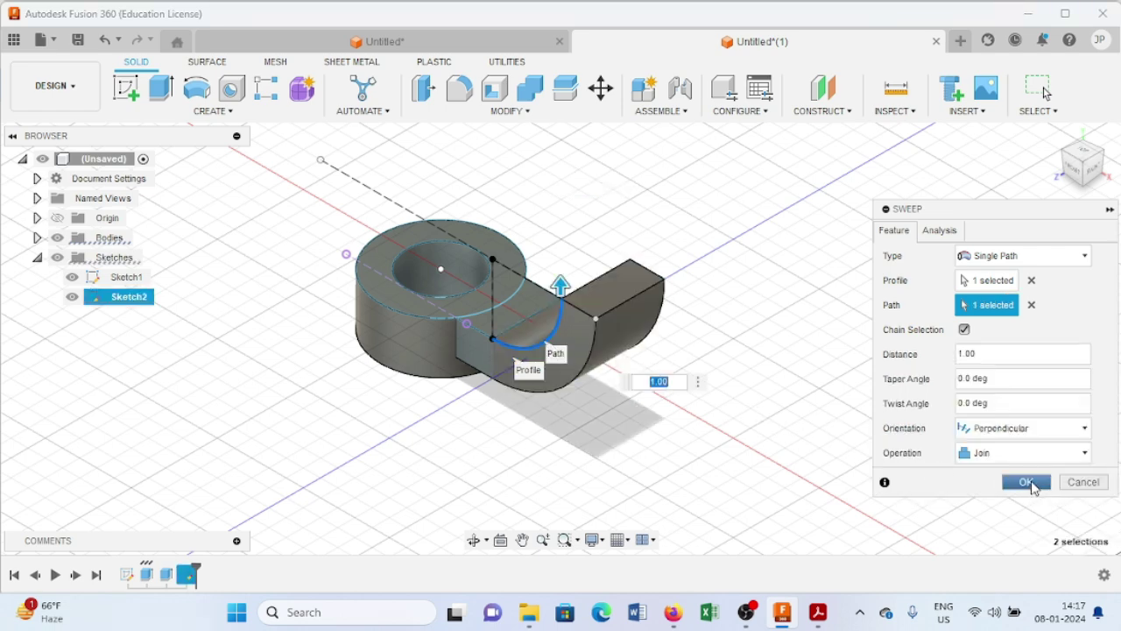
{"action": "left_click", "coordinate": [1027, 483]}
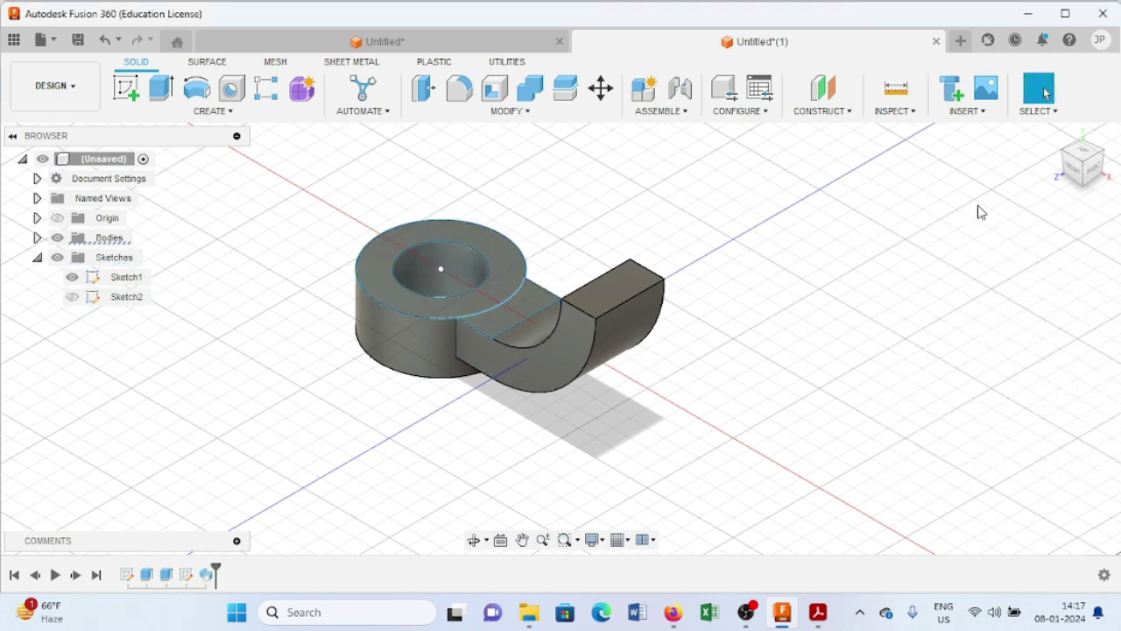
Create a construction plane offset 40 mm above the ring's top face
{"action": "left_click", "coordinate": [844, 112]}
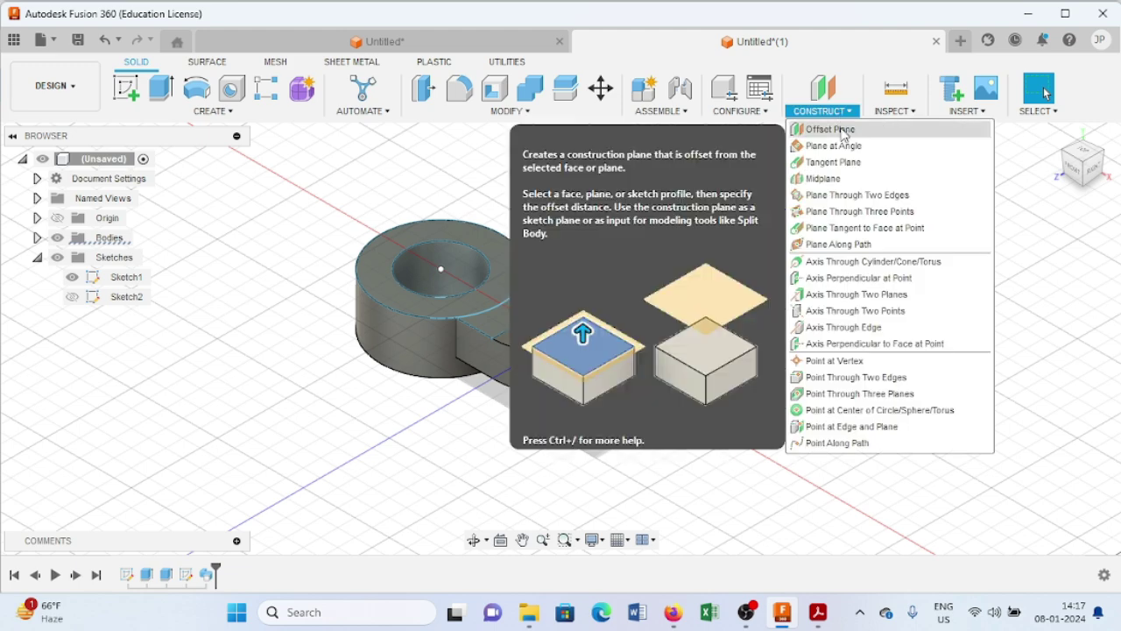
{"action": "left_click", "coordinate": [844, 131]}
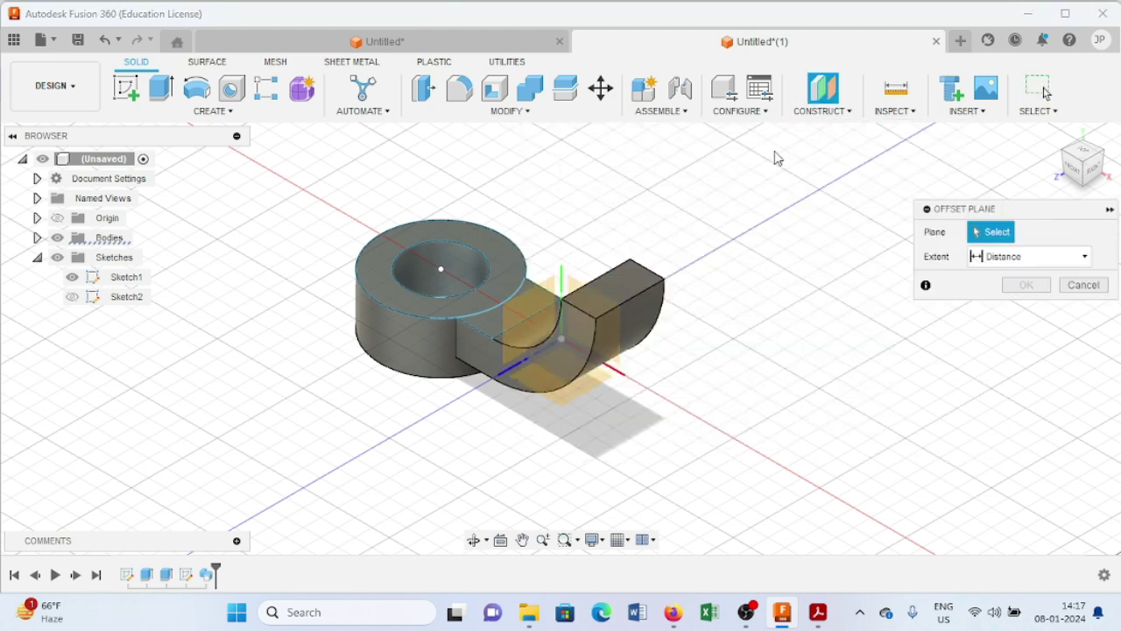
{"action": "left_click", "coordinate": [371, 279]}
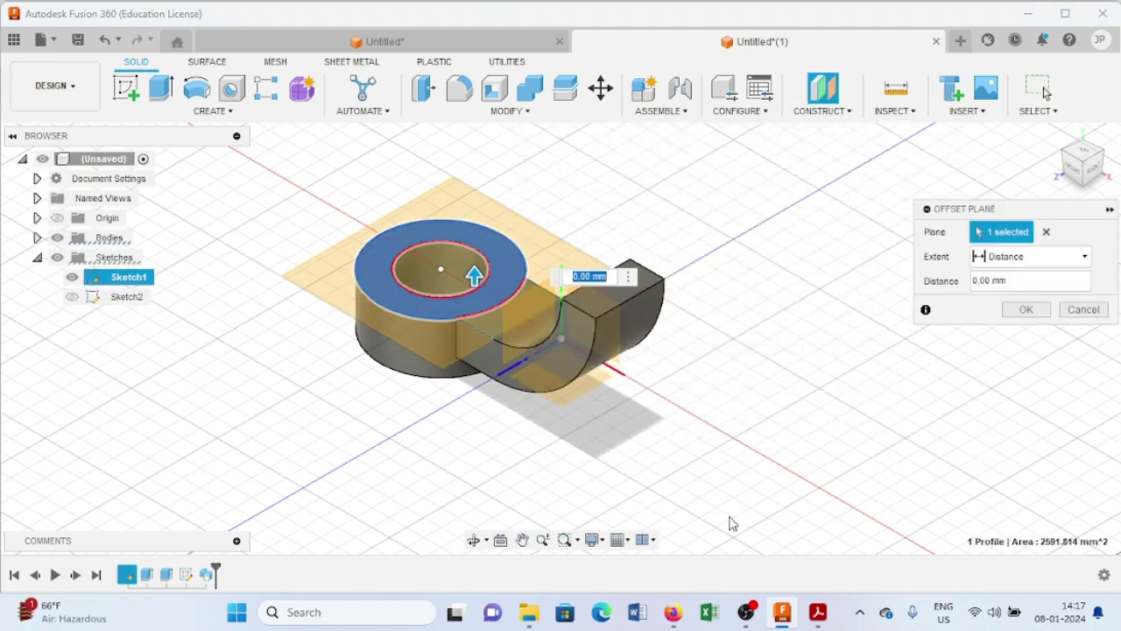
{"action": "type", "text": "40"}
{"action": "key", "text": "Return"}
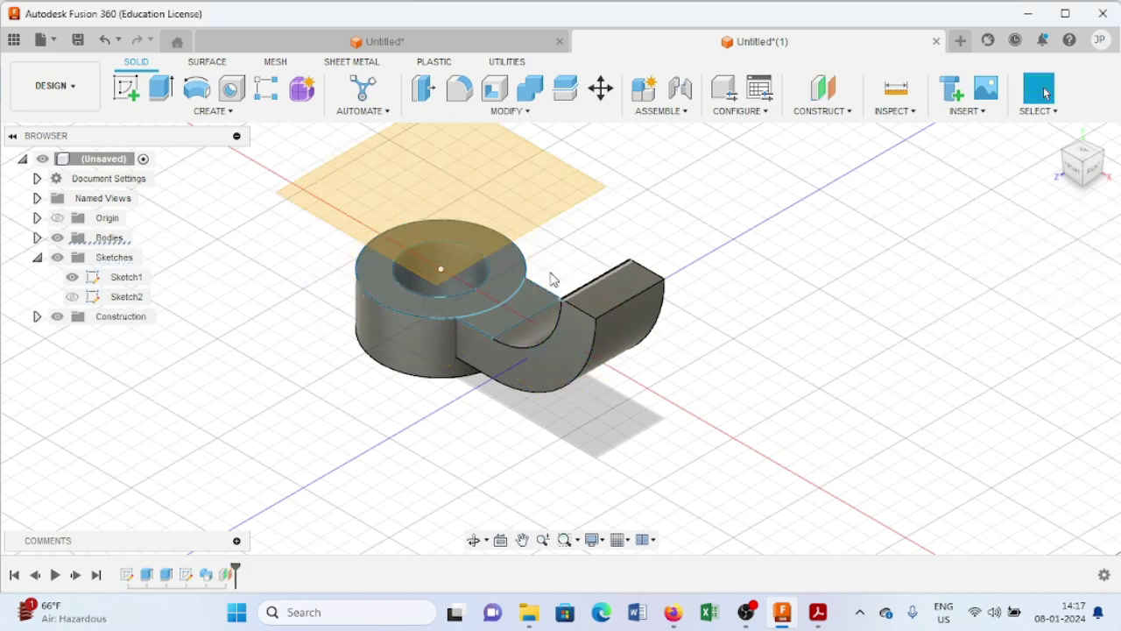
Mirror the whole body about the offset plane above the ring, using the Join operation
{"action": "left_click", "coordinate": [234, 117]}
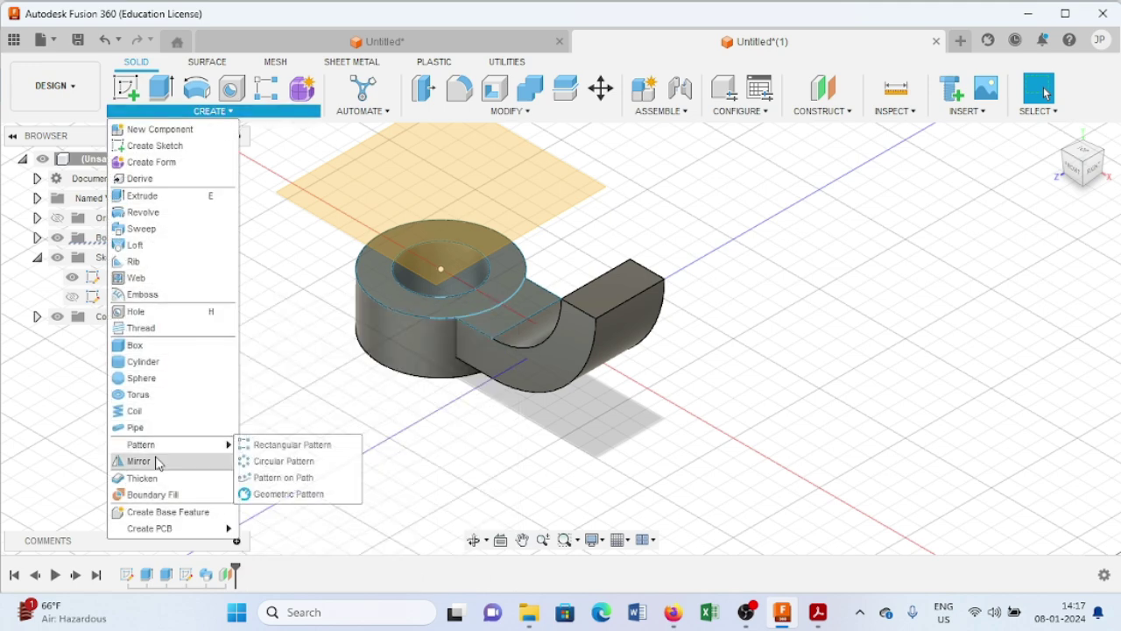
{"action": "left_click", "coordinate": [157, 461]}
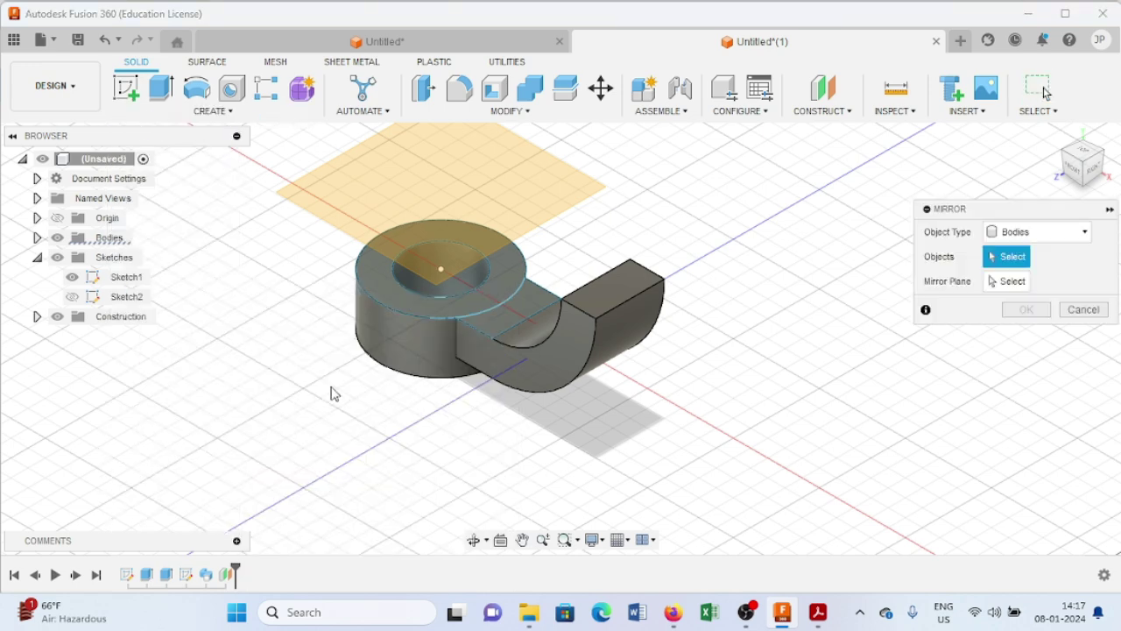
{"action": "left_click", "coordinate": [409, 348]}
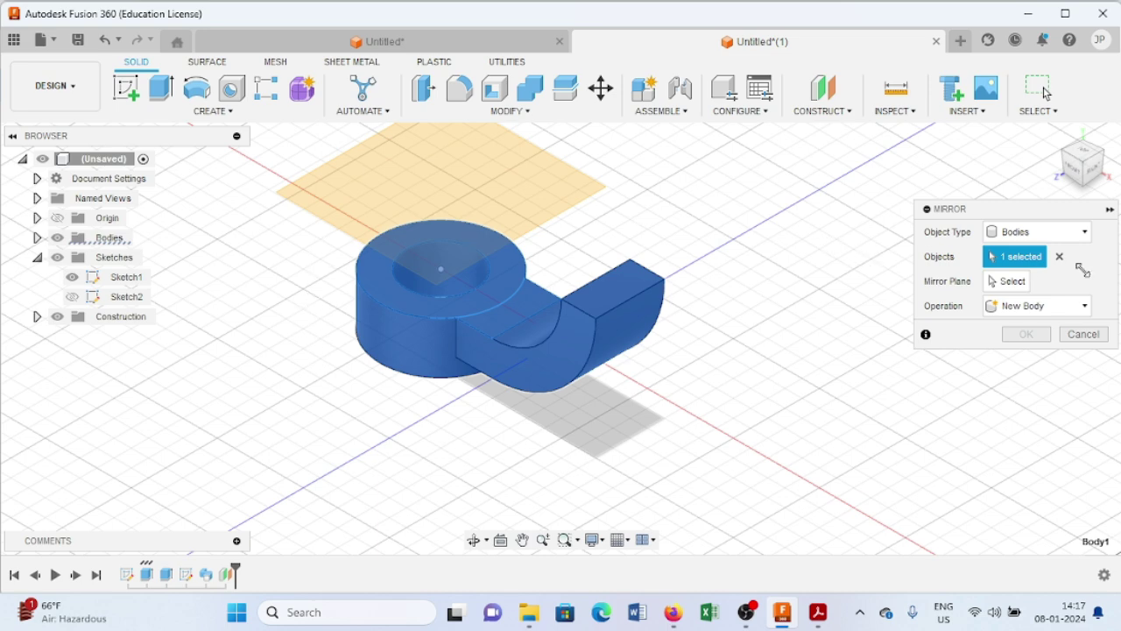
{"action": "left_click", "coordinate": [1008, 282]}
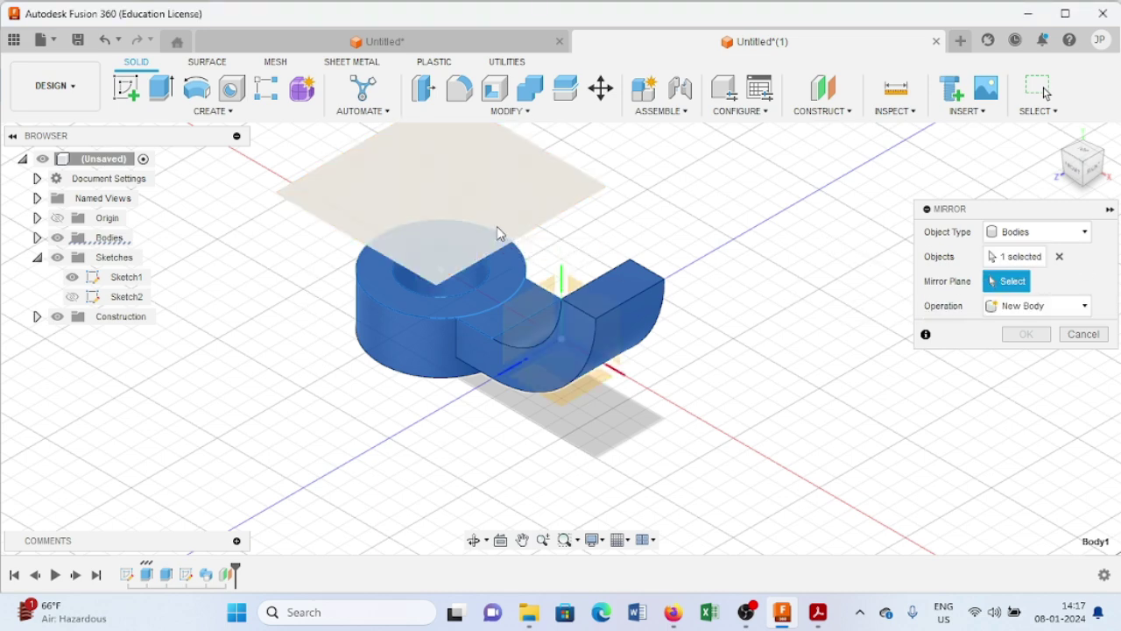
{"action": "left_click", "coordinate": [497, 233]}
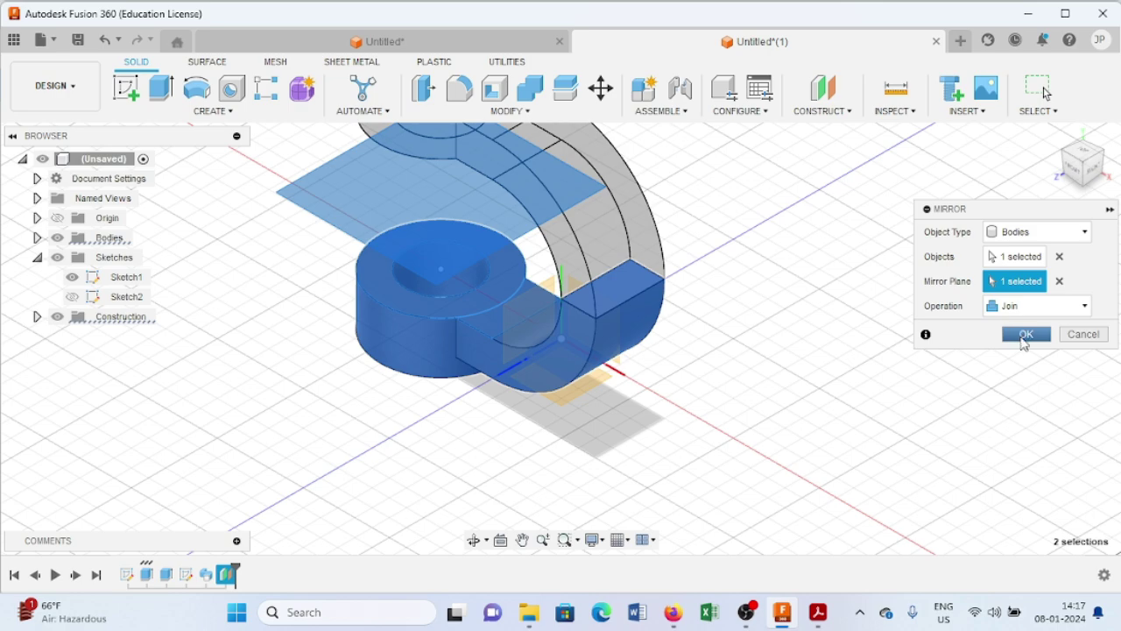
{"action": "left_click", "coordinate": [1024, 338]}
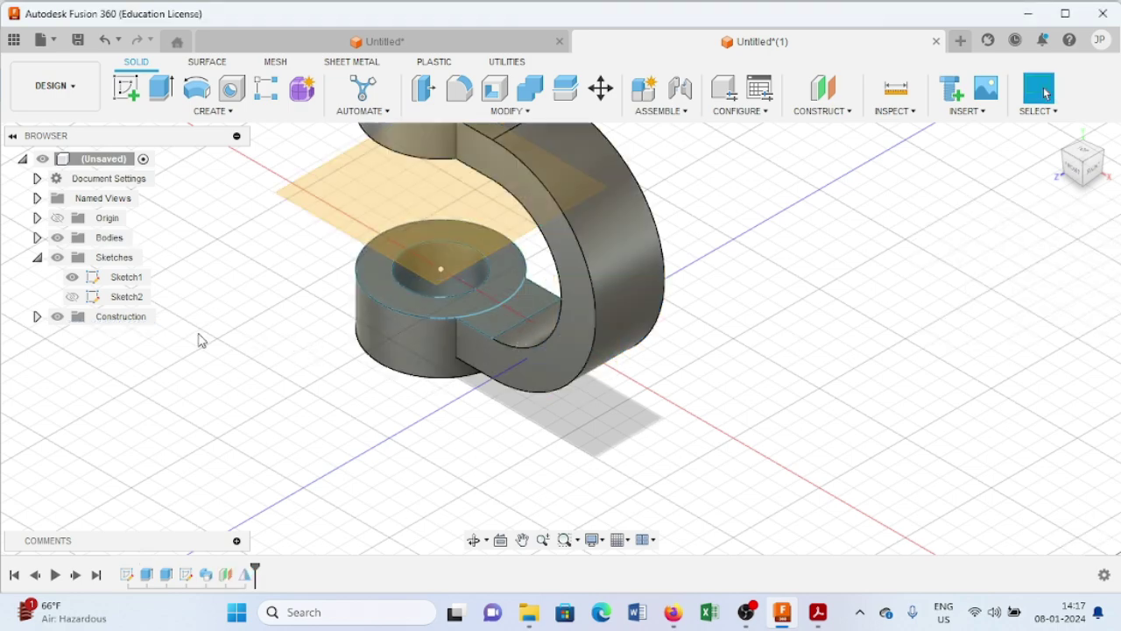
{"action": "middle_click_drag", "start_coordinate": [201, 341], "coordinate": [269, 343], "text": "shift"}
{"action": "scroll", "coordinate": [269, 341], "scroll_direction": "down", "scroll_amount": 4}
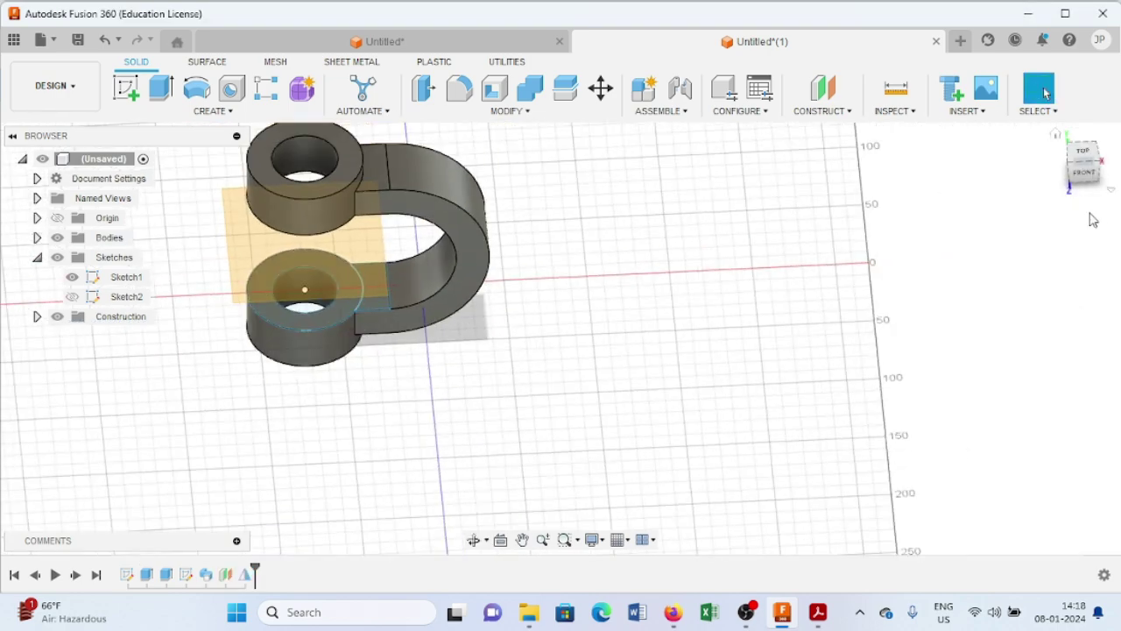
{"action": "left_click", "coordinate": [1057, 135]}
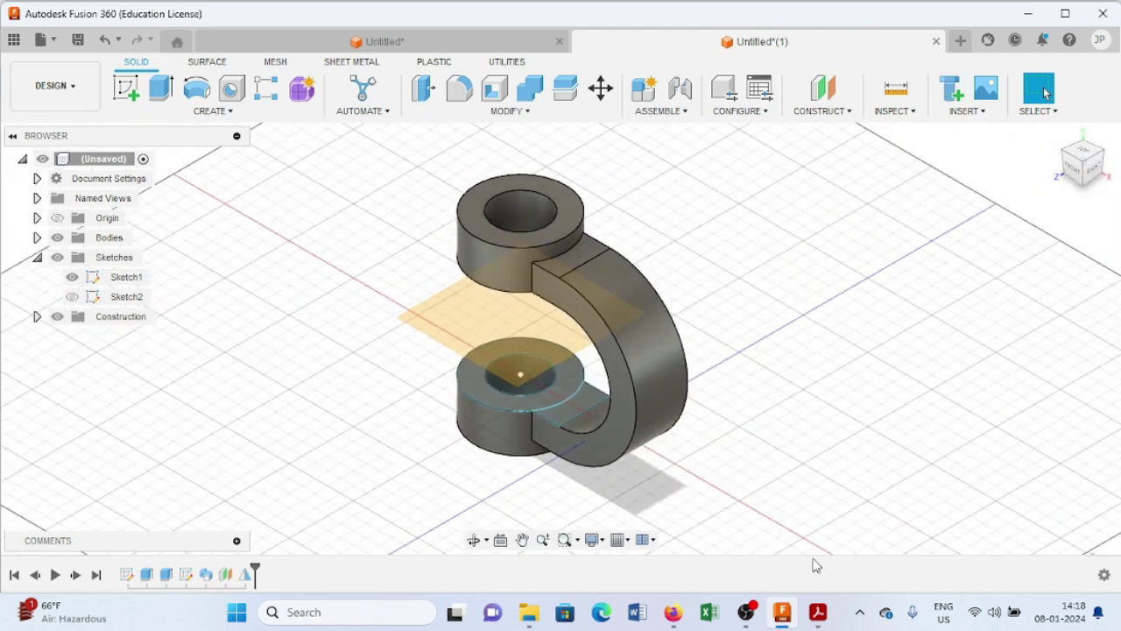
Check the shank dimensions in the PDF drawing and create a plane tangent to the lower ring's outer cylindrical face at 90°
{"action": "left_click", "coordinate": [822, 620]}
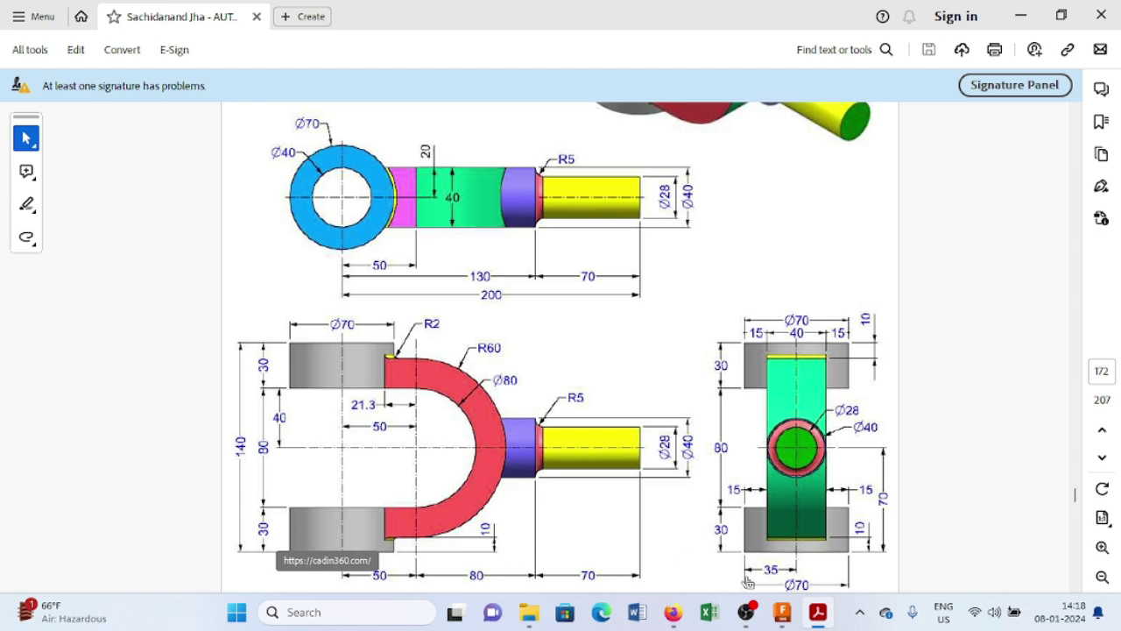
{"action": "left_click", "coordinate": [789, 621]}
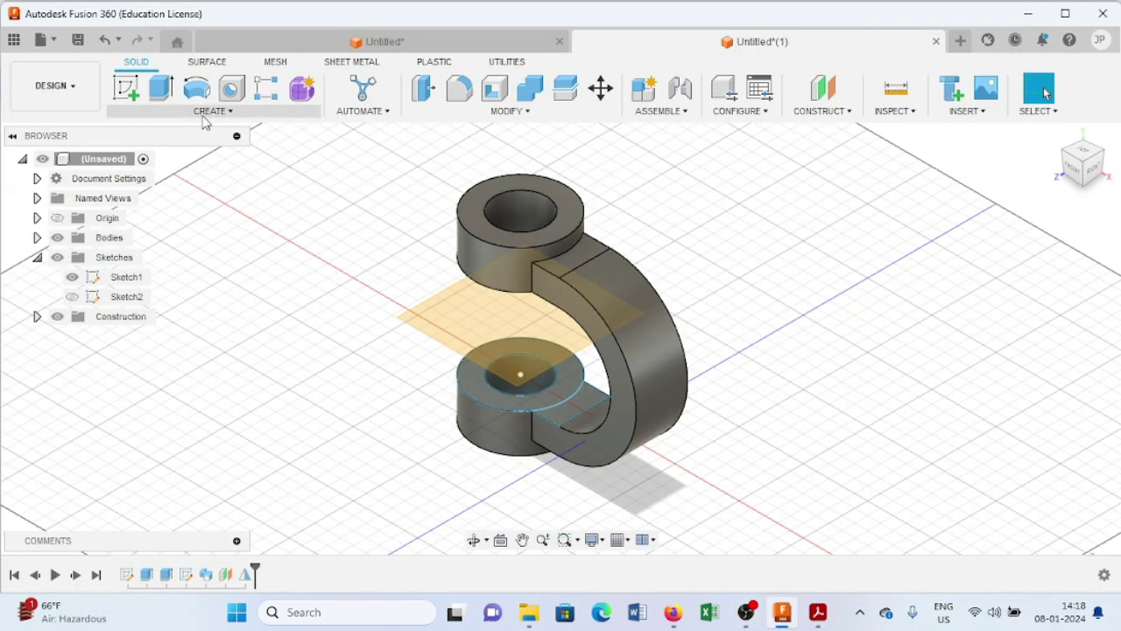
{"action": "left_click", "coordinate": [816, 119]}
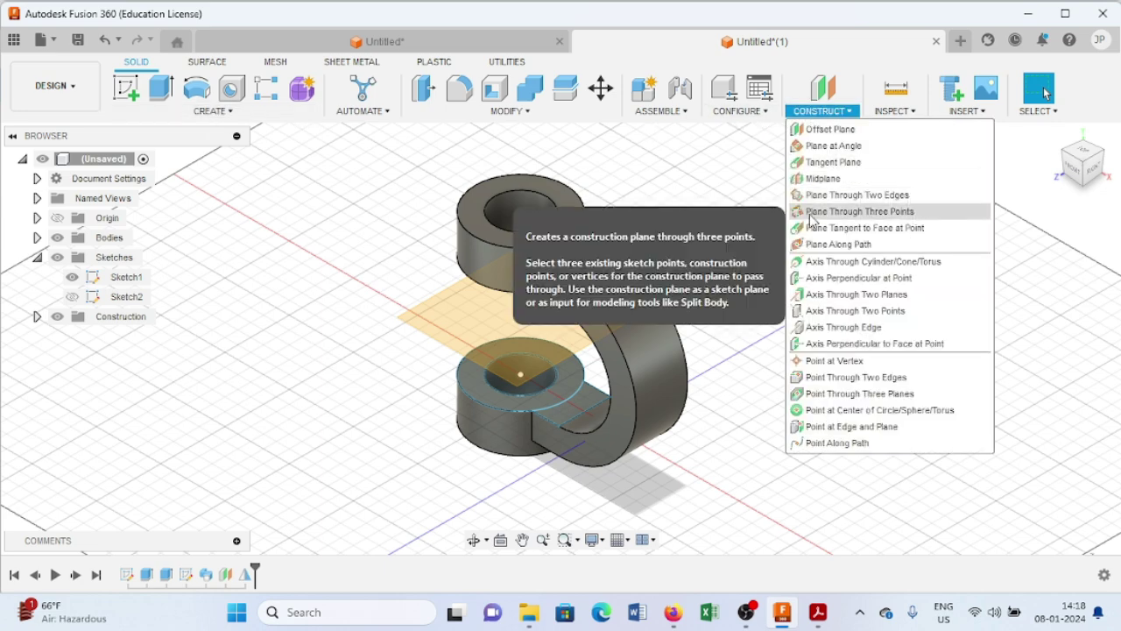
{"action": "left_click", "coordinate": [828, 162]}
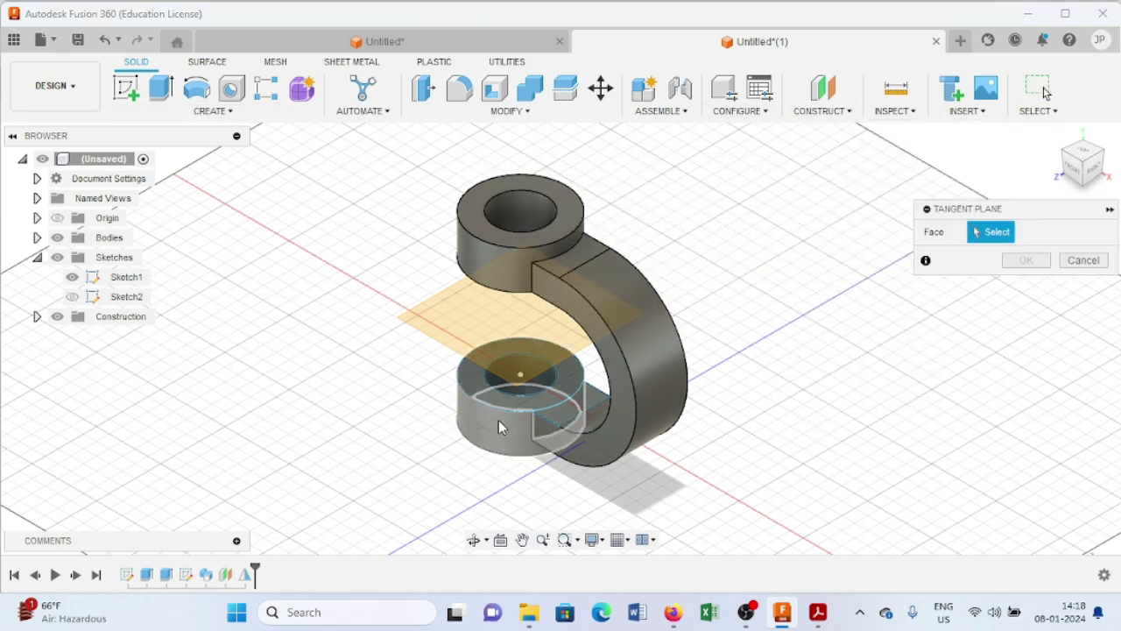
{"action": "left_click", "coordinate": [464, 420]}
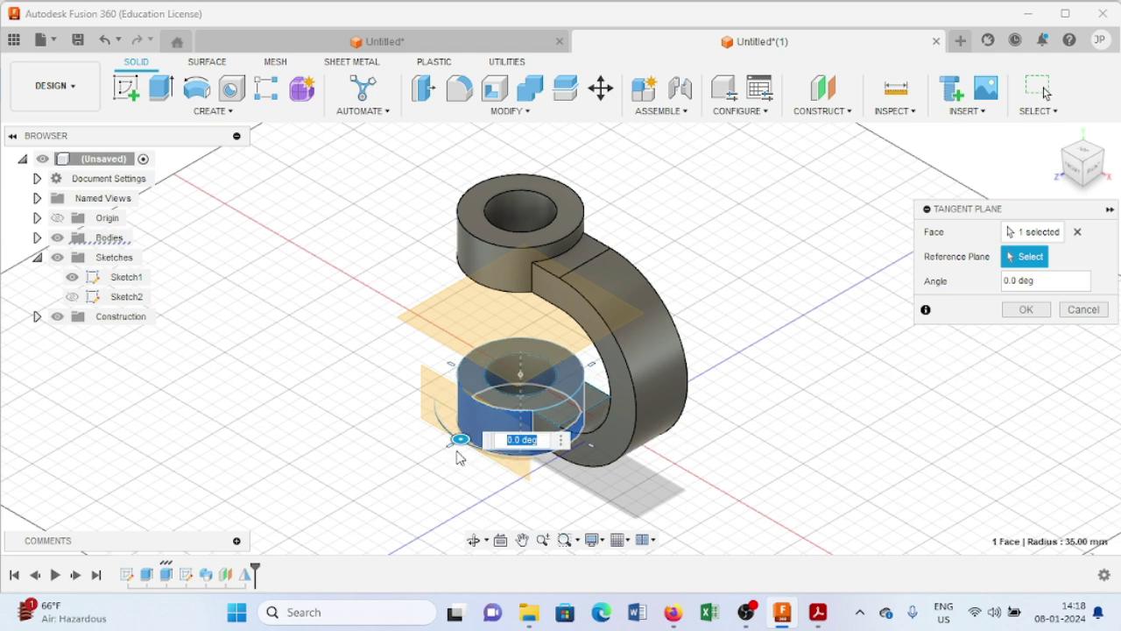
{"action": "type", "text": "90"}
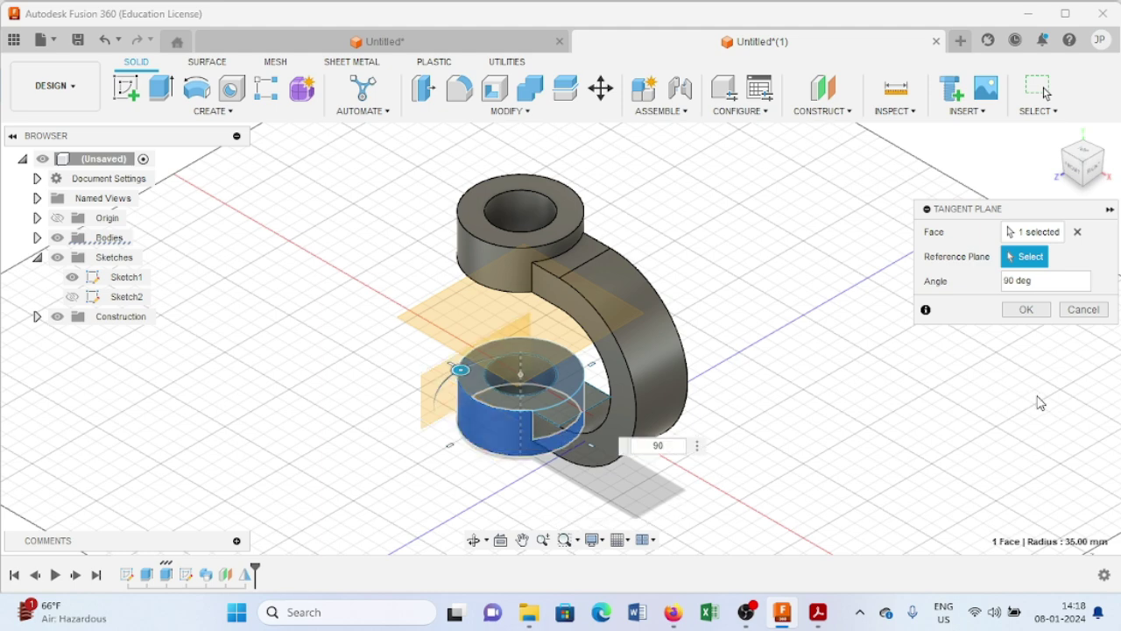
{"action": "left_click", "coordinate": [1026, 311]}
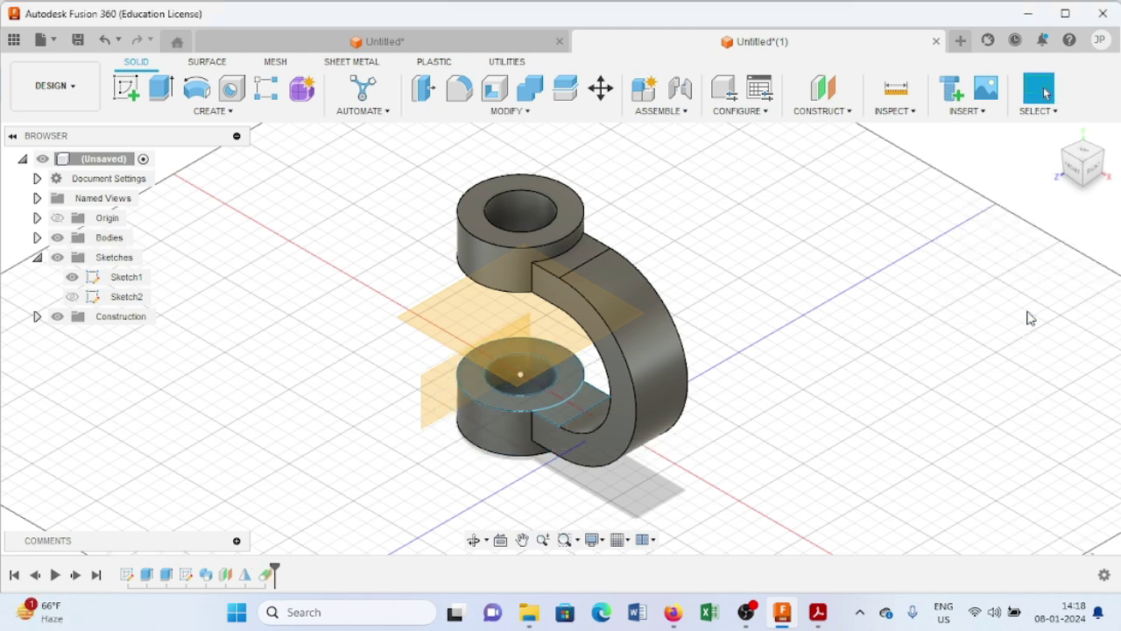
Create a construction plane offset -235 mm from the tangent plane, beyond the curved arm
{"action": "left_click", "coordinate": [822, 110]}
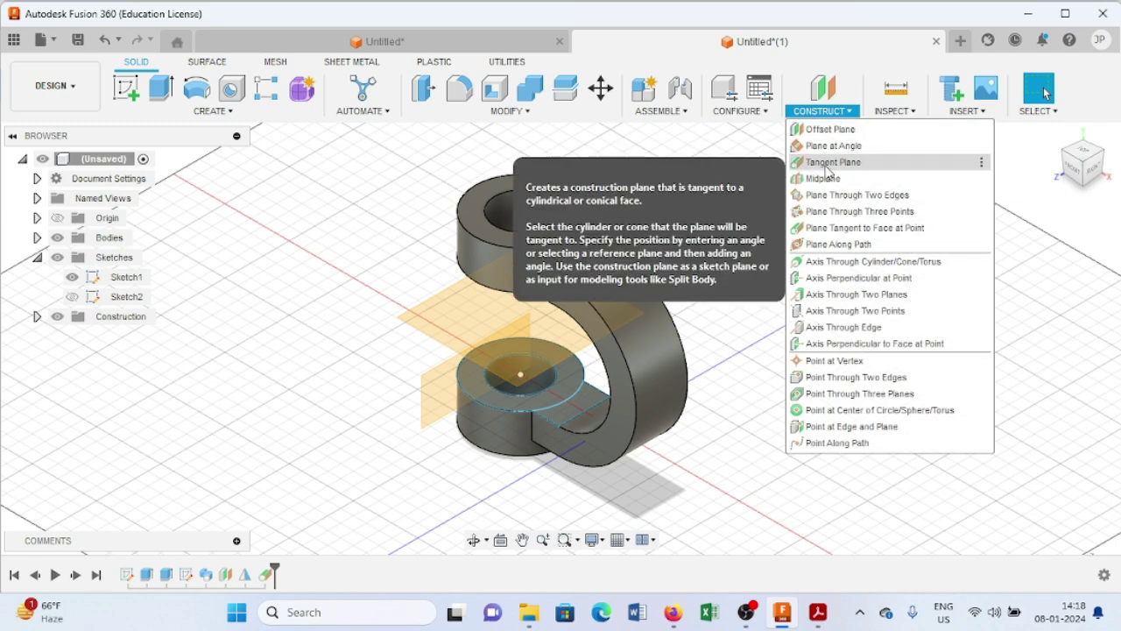
{"action": "left_click", "coordinate": [829, 128]}
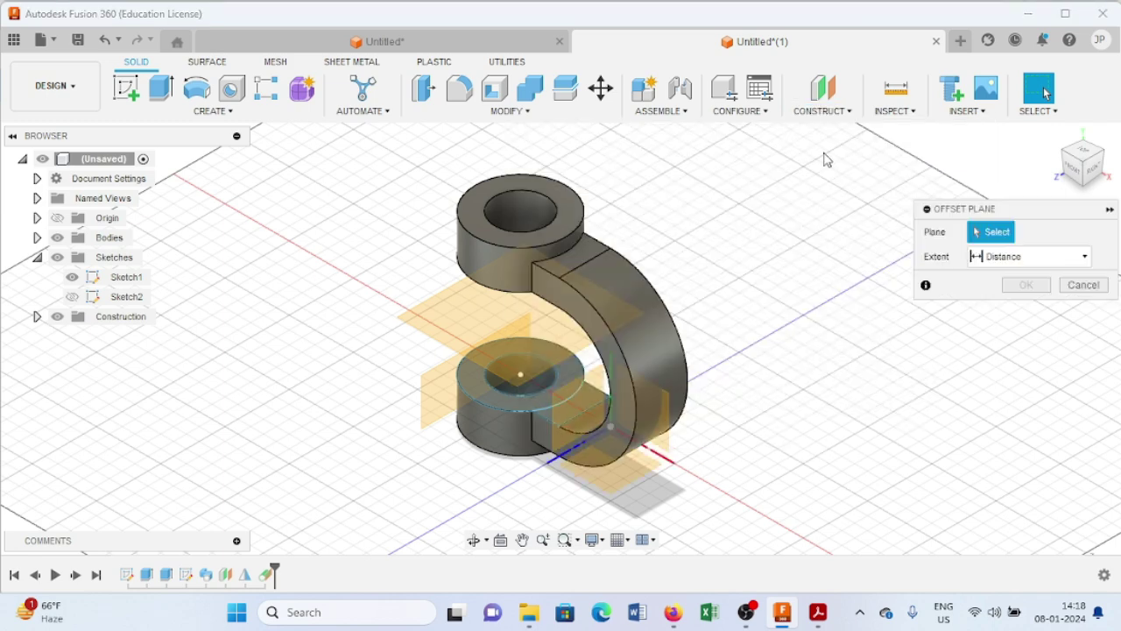
{"action": "left_click", "coordinate": [436, 386]}
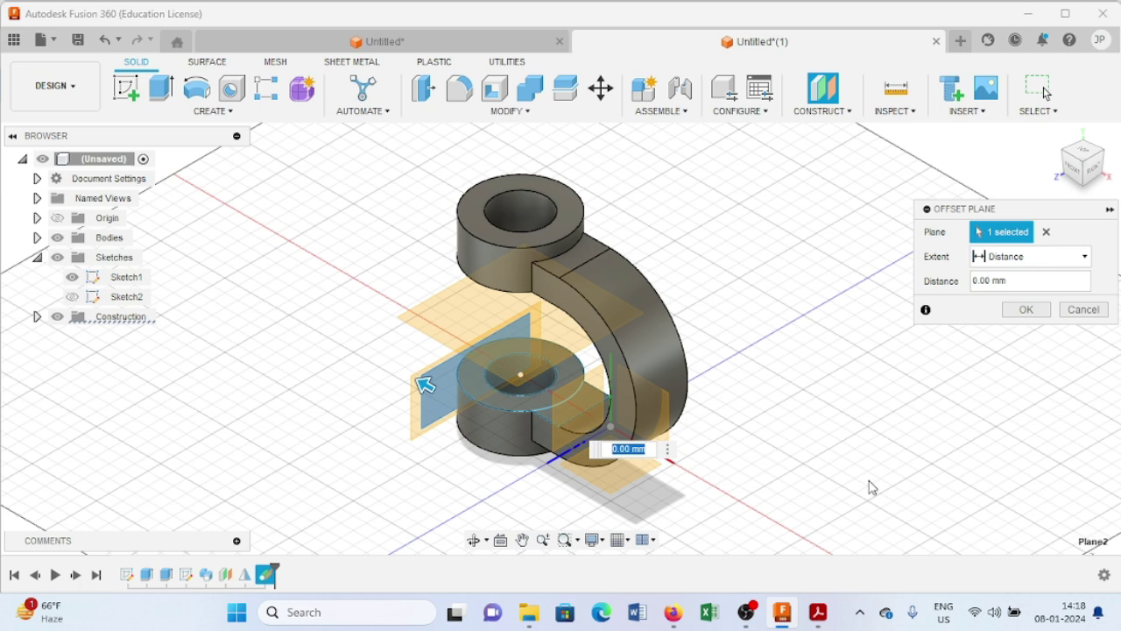
{"action": "type", "text": "-235"}
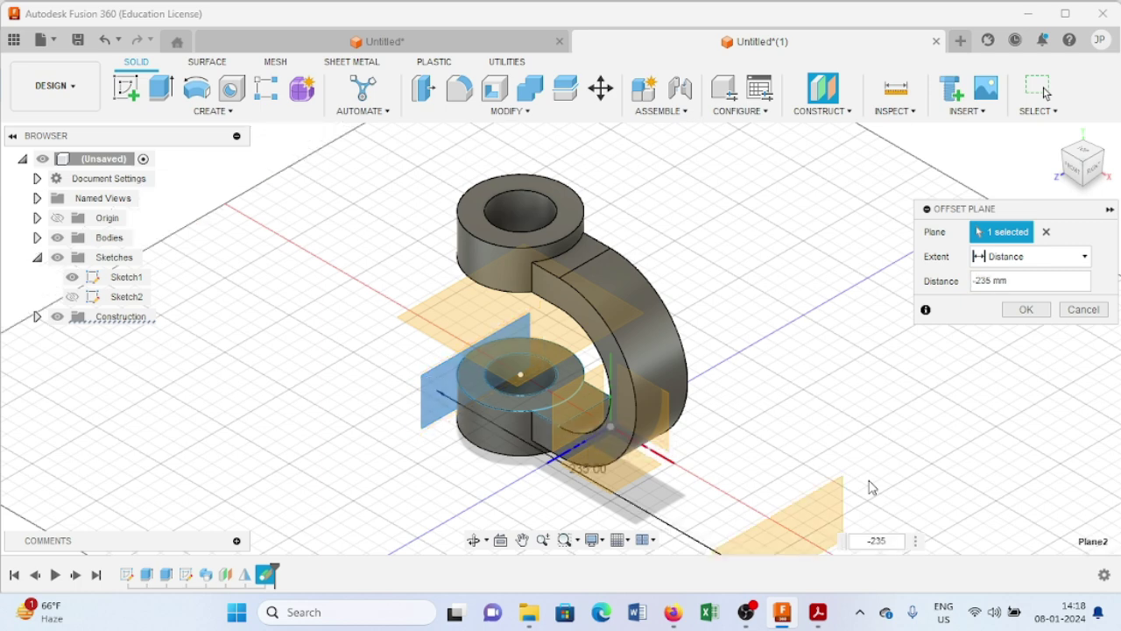
{"action": "key", "text": "Return"}
{"action": "scroll", "coordinate": [858, 343], "scroll_direction": "down", "scroll_amount": 2}
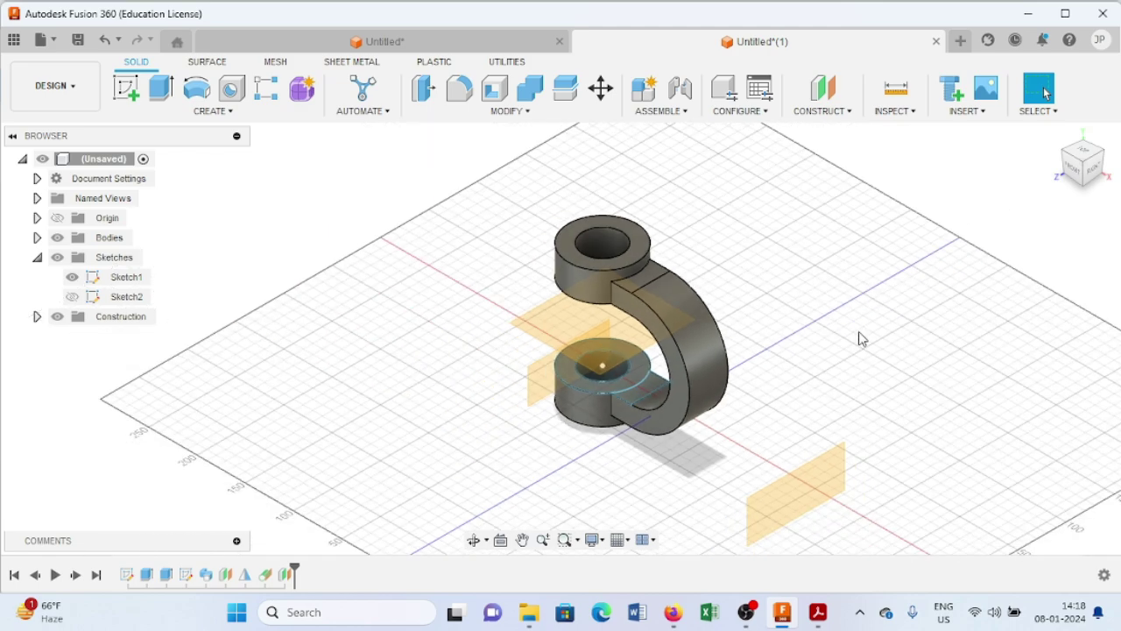
Sketch a 28 mm diameter circle on the far offset plane, centred where the vertical axis meets the mirror plane, checking the PDF drawing
{"action": "left_click", "coordinate": [128, 93]}
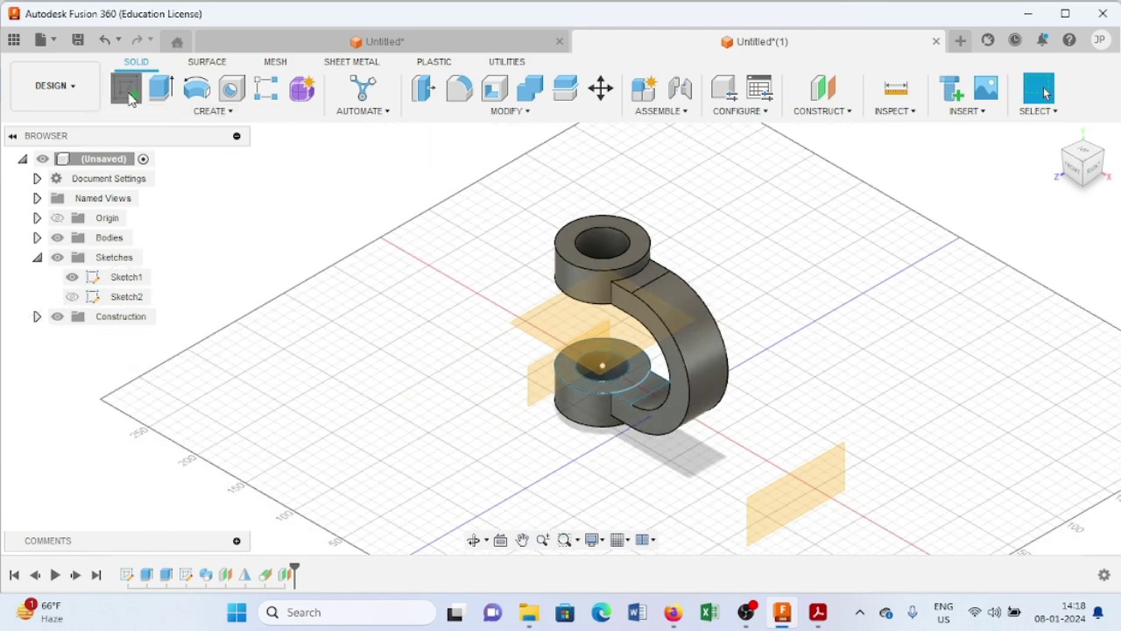
{"action": "left_click", "coordinate": [765, 524]}
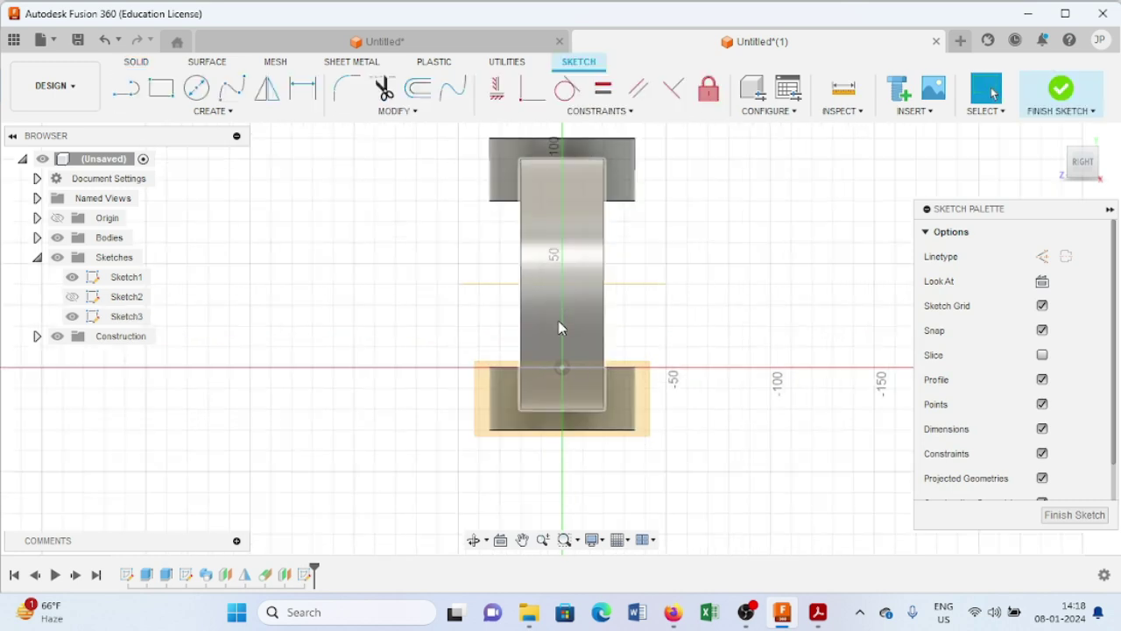
{"action": "left_click", "coordinate": [197, 88]}
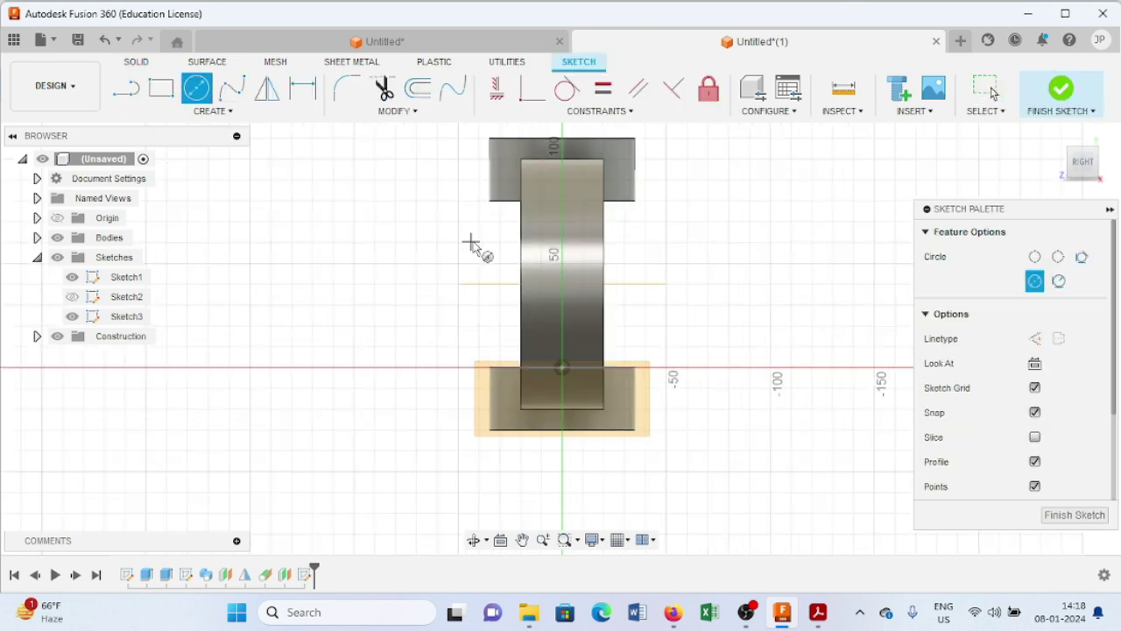
{"action": "left_click", "coordinate": [562, 284]}
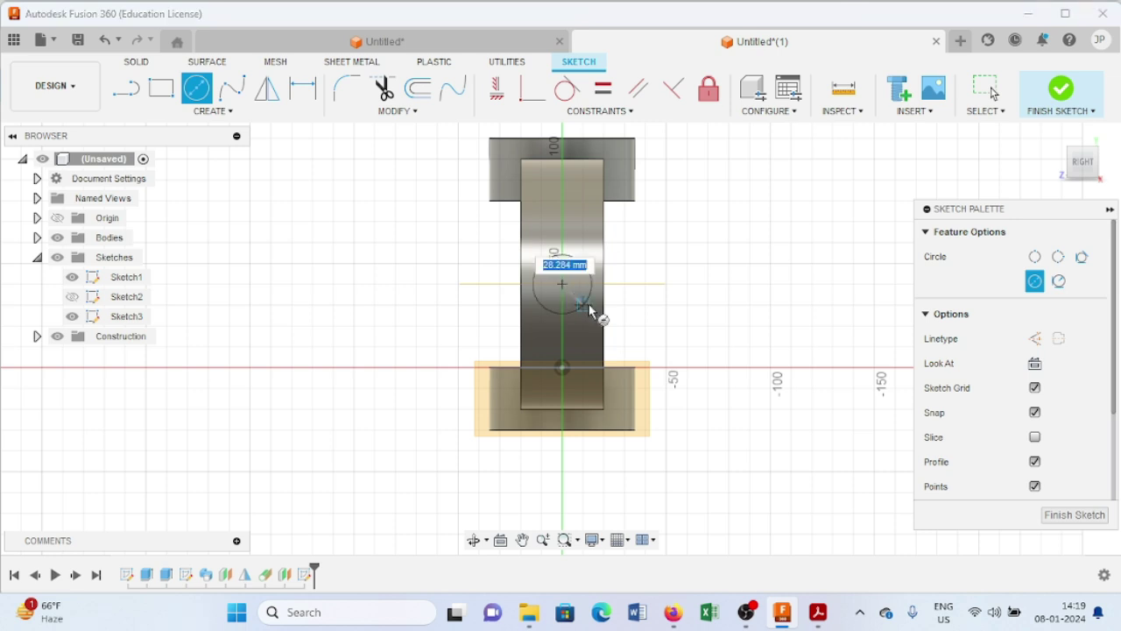
{"action": "left_click", "coordinate": [819, 613]}
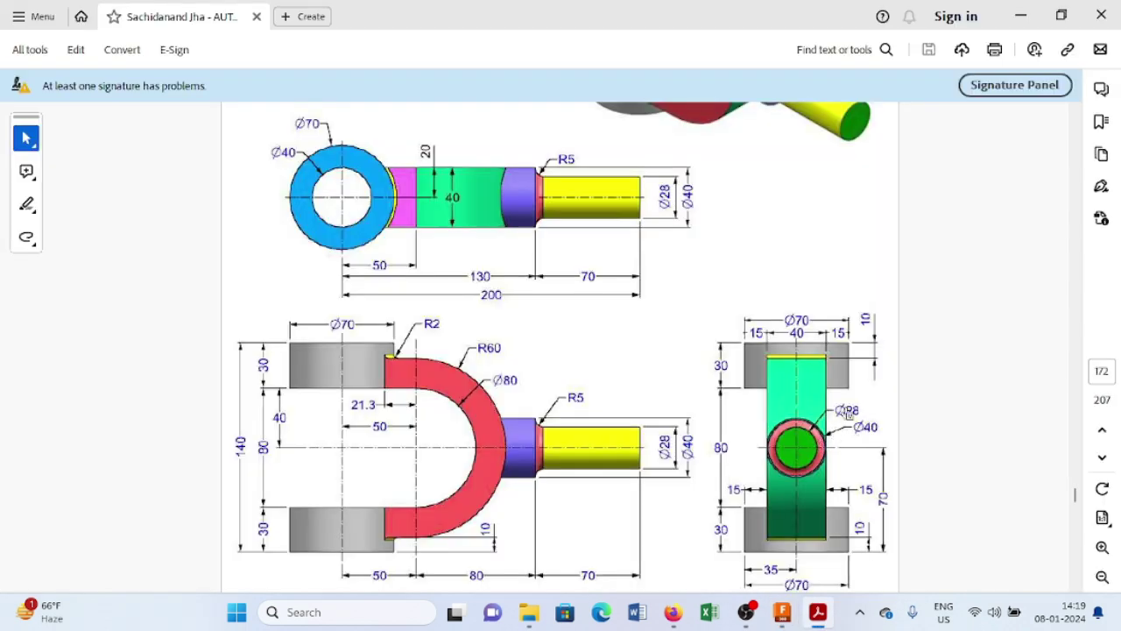
{"action": "left_click", "coordinate": [818, 612]}
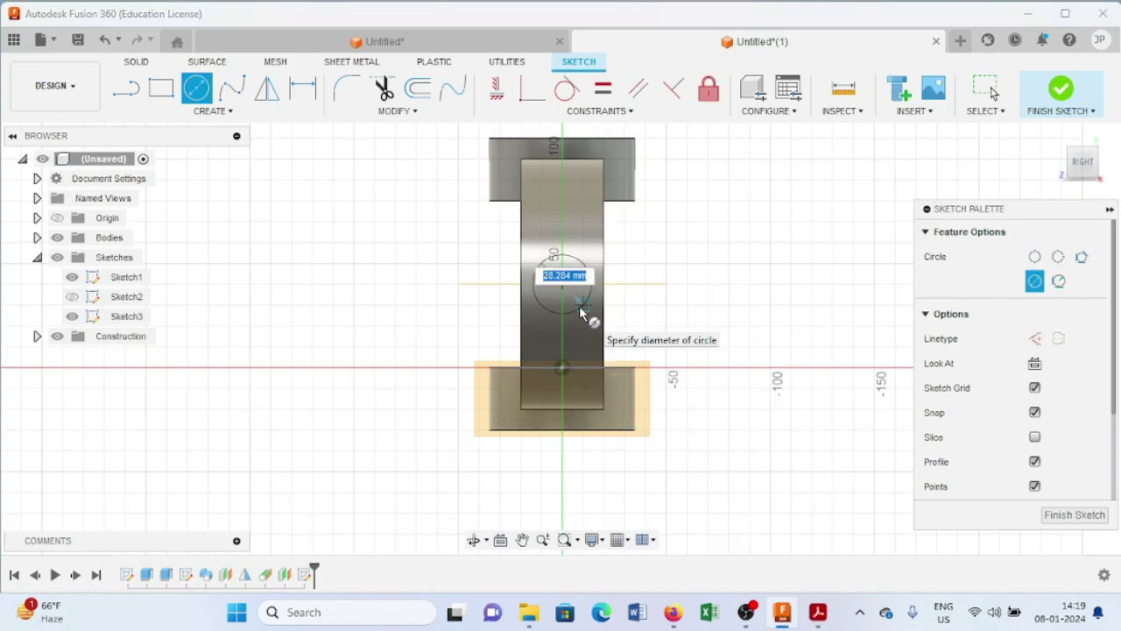
{"action": "type", "text": "28"}
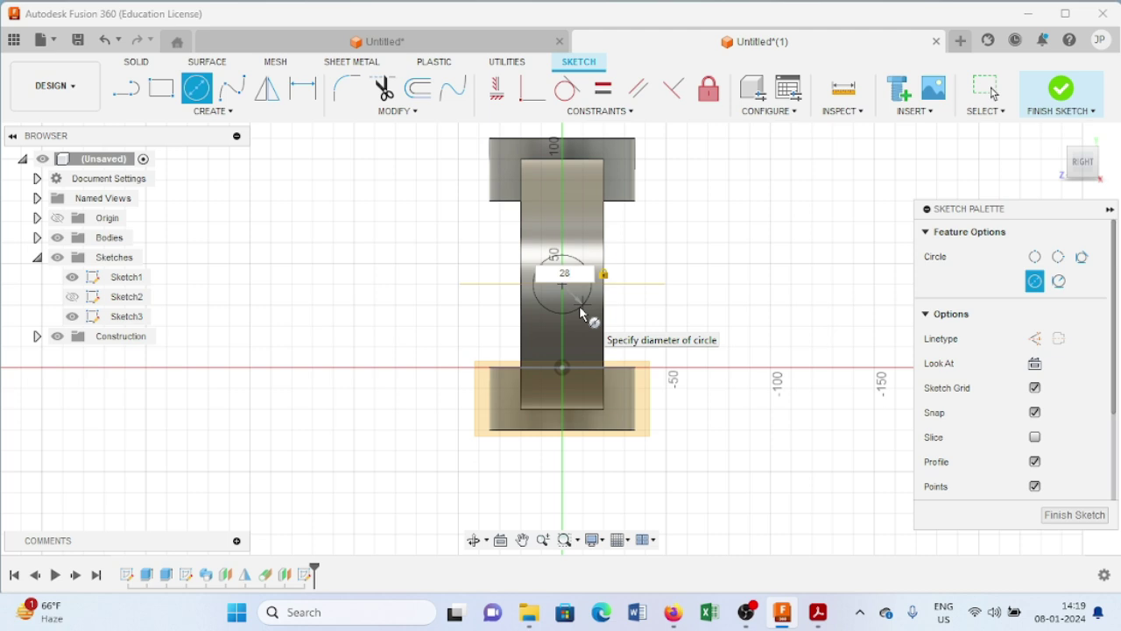
{"action": "key", "text": "Return"}
{"action": "key", "text": "Escape"}
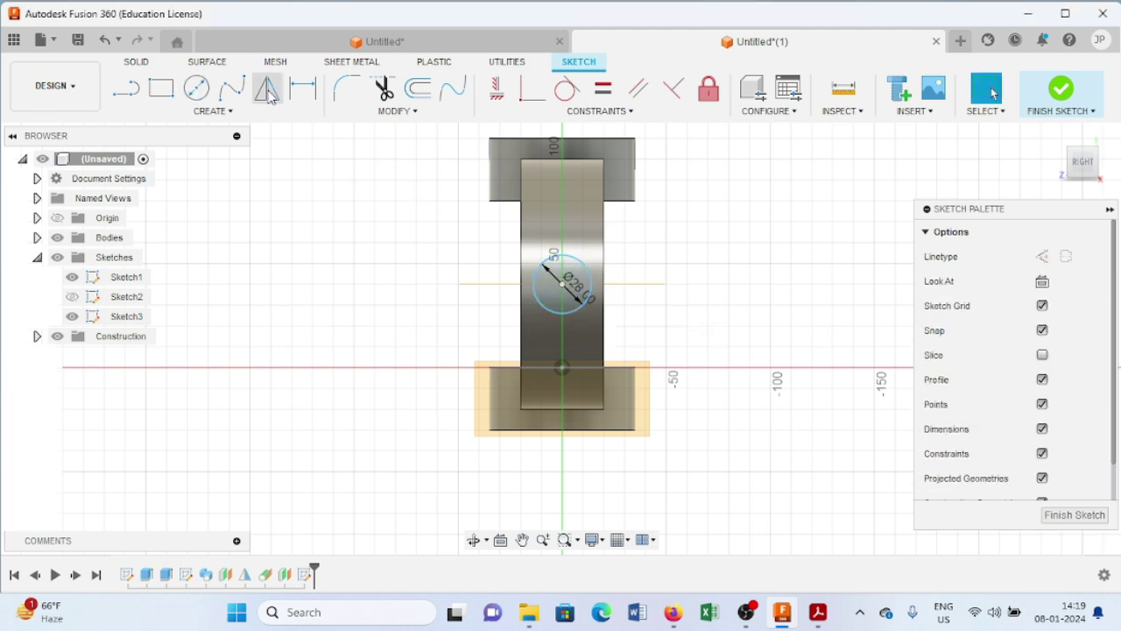
Sketch a 40 mm diameter circle concentric with the 28 mm circle and finish the sketch
{"action": "left_click", "coordinate": [196, 87]}
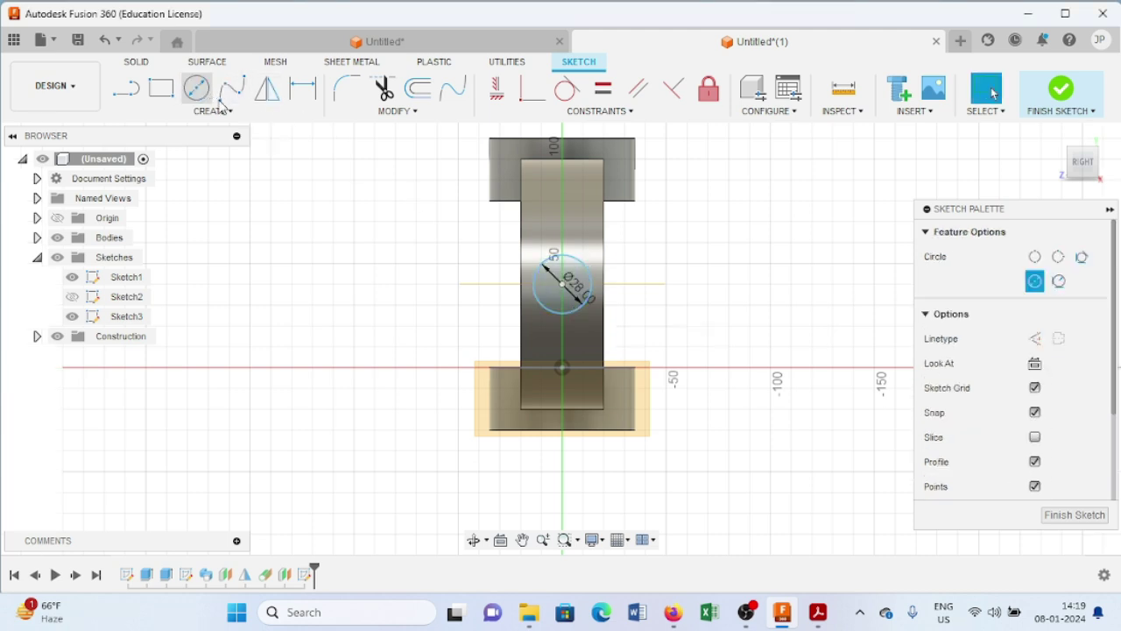
{"action": "left_click", "coordinate": [561, 282]}
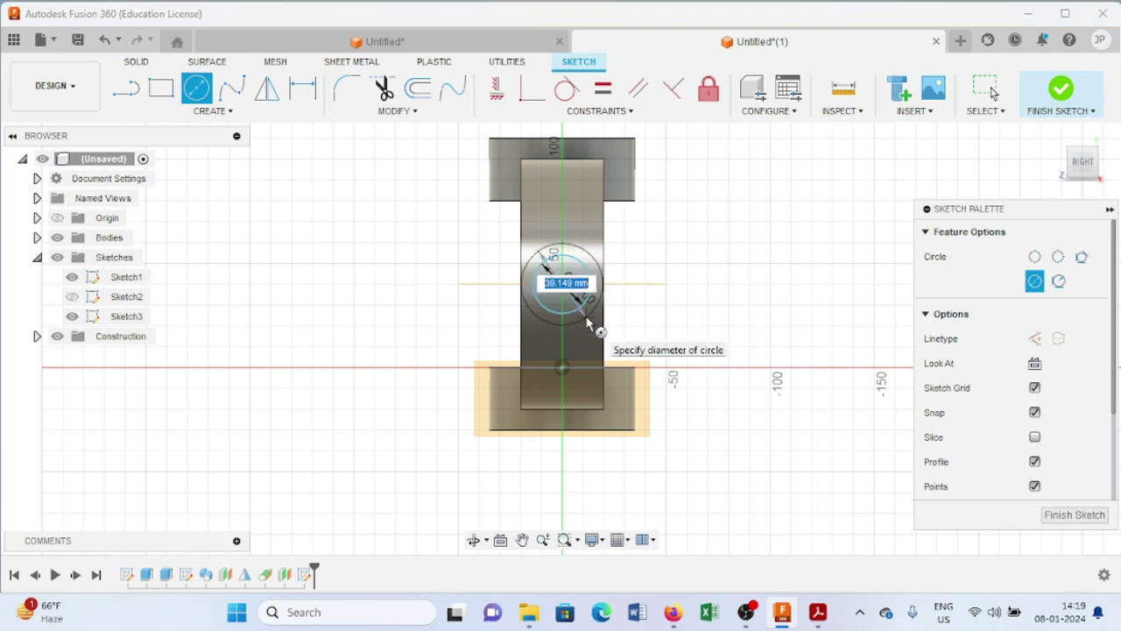
{"action": "type", "text": "40"}
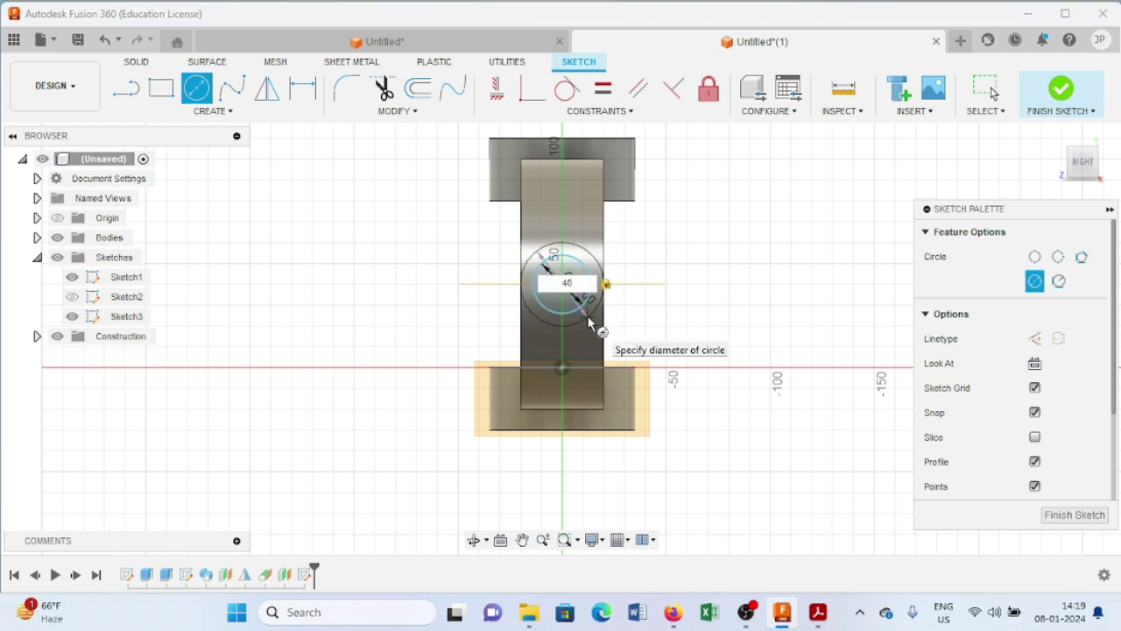
{"action": "key", "text": "Return"}
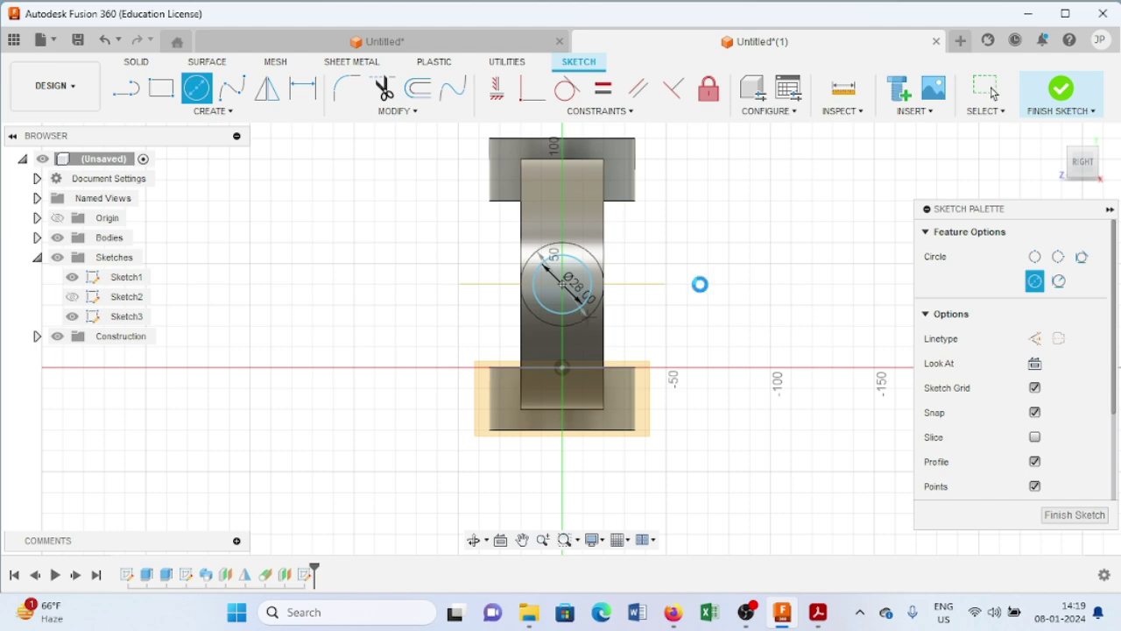
{"action": "key", "text": "Escape"}
{"action": "left_click", "coordinate": [1061, 90]}
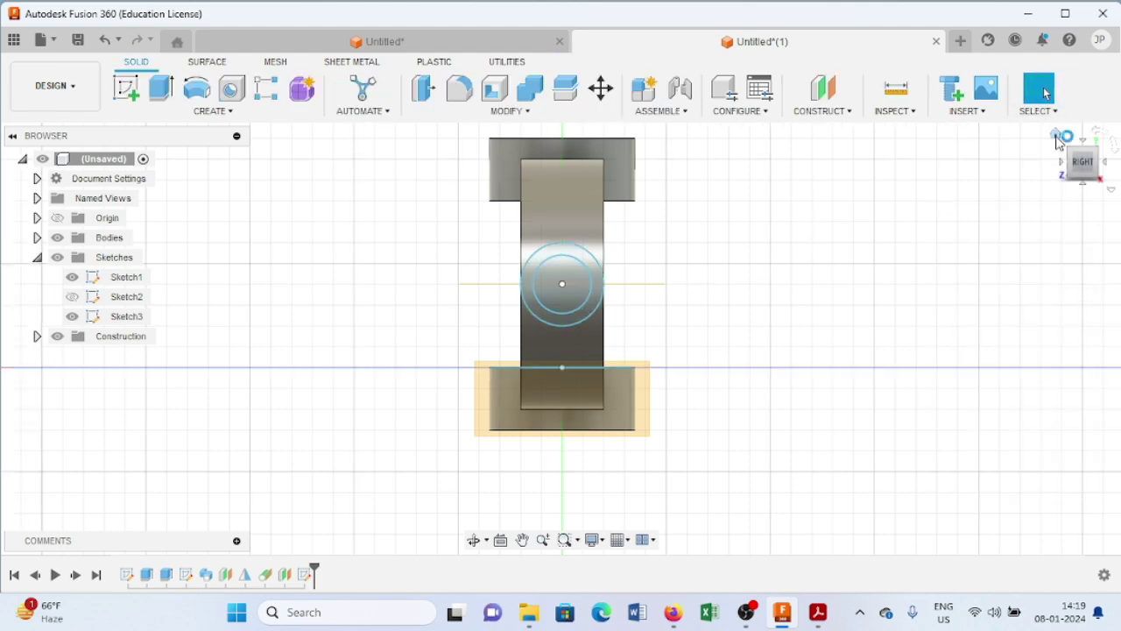
Set up an extrusion of both circle profiles starting at a 70 mm offset from the profile plane, checking the PDF drawing
{"action": "left_click", "coordinate": [1057, 137]}
{"action": "left_click", "coordinate": [161, 88]}
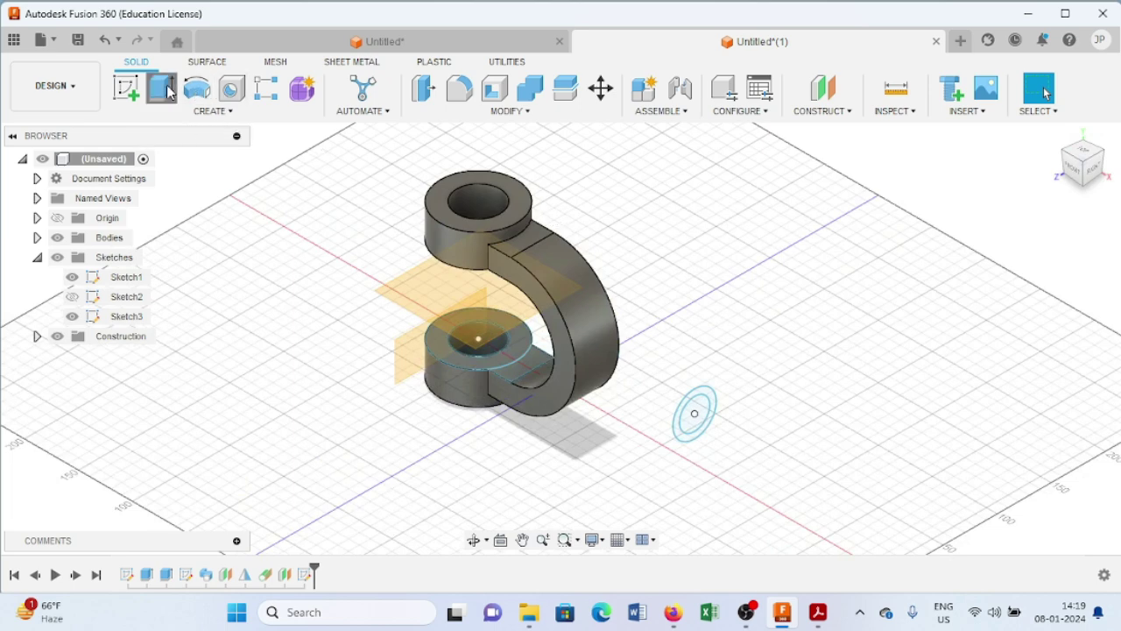
{"action": "left_click", "coordinate": [710, 404]}
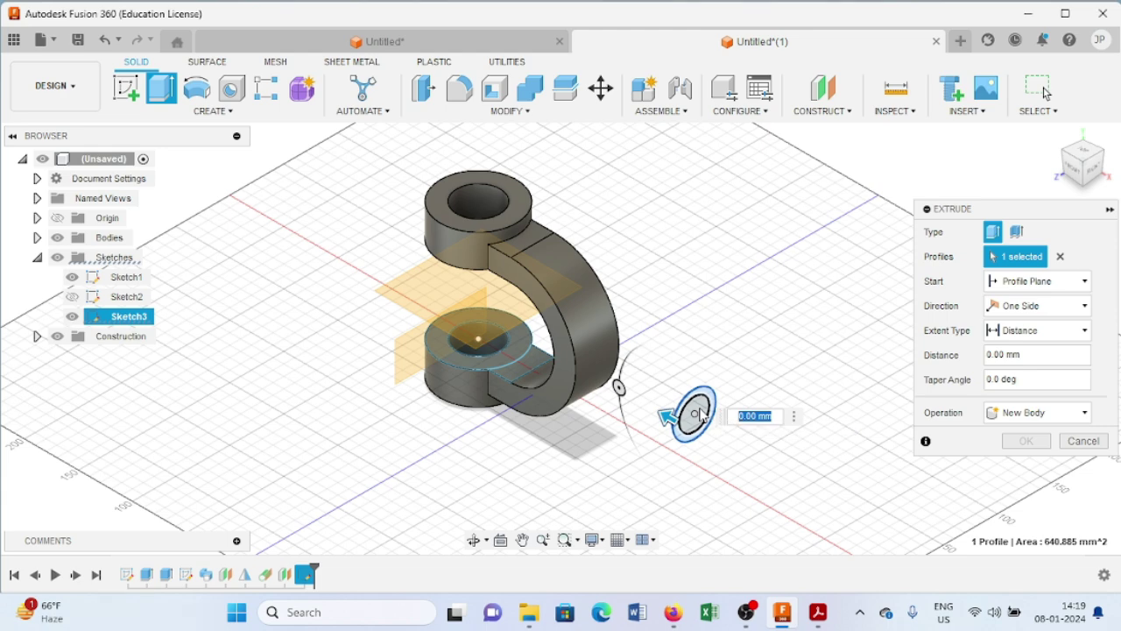
{"action": "left_click", "coordinate": [708, 407]}
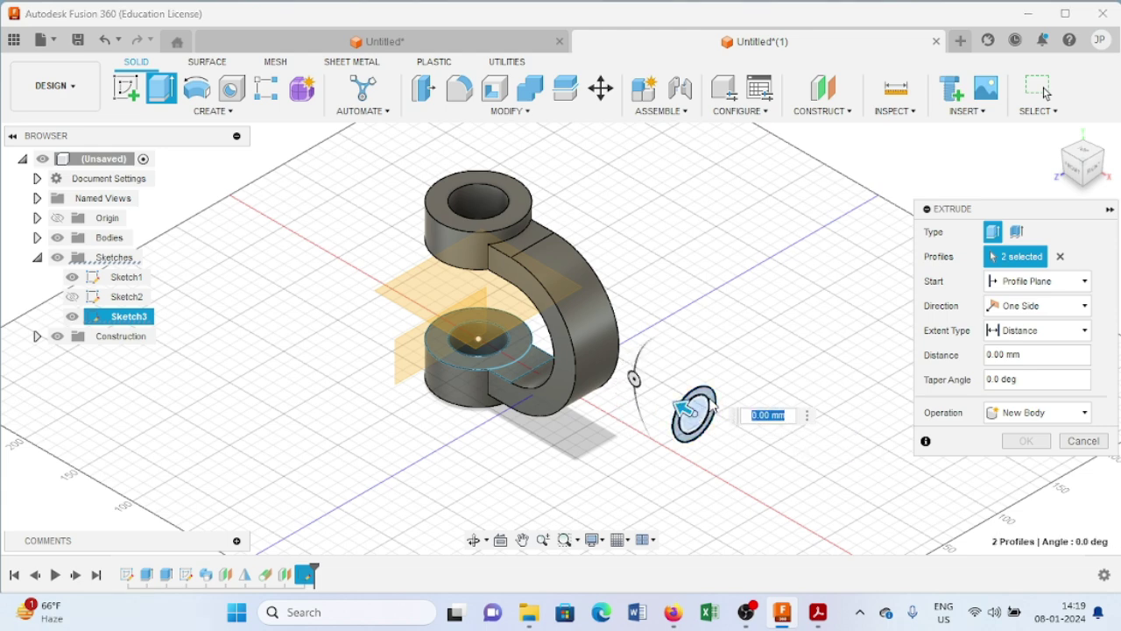
{"action": "left_click", "coordinate": [1041, 314]}
{"action": "left_click", "coordinate": [1073, 306]}
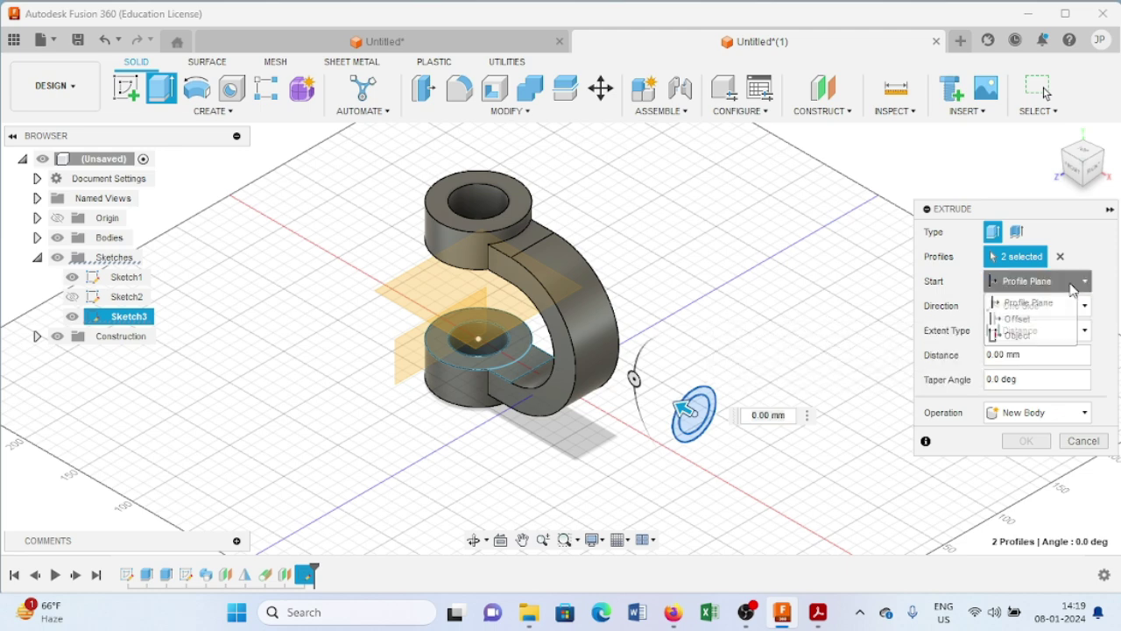
{"action": "left_click", "coordinate": [1046, 318]}
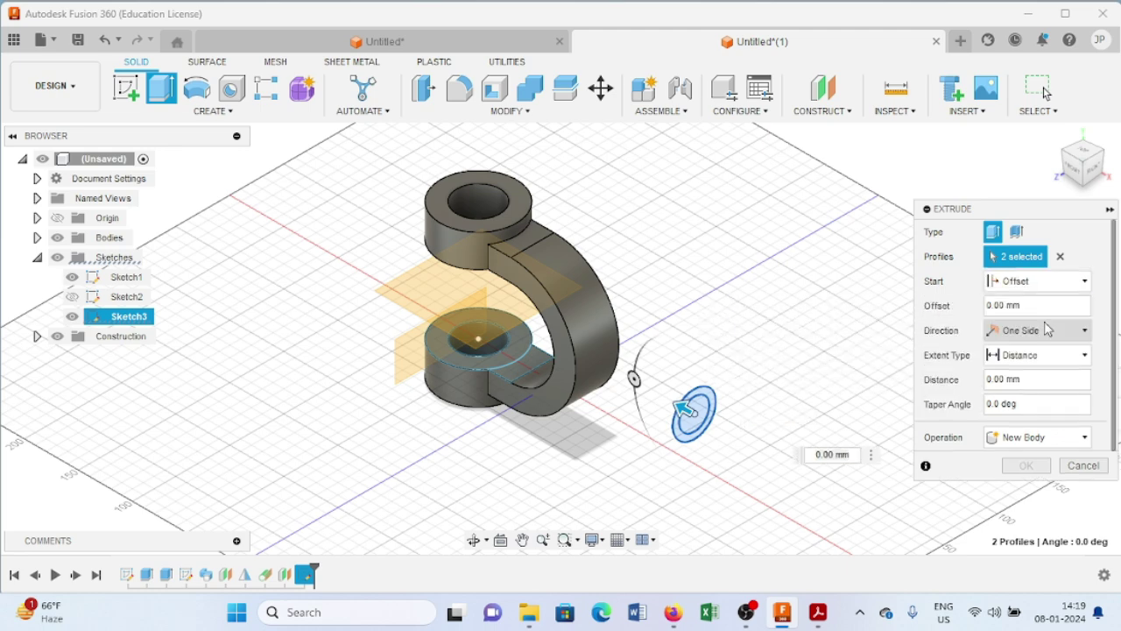
{"action": "left_click", "coordinate": [818, 613]}
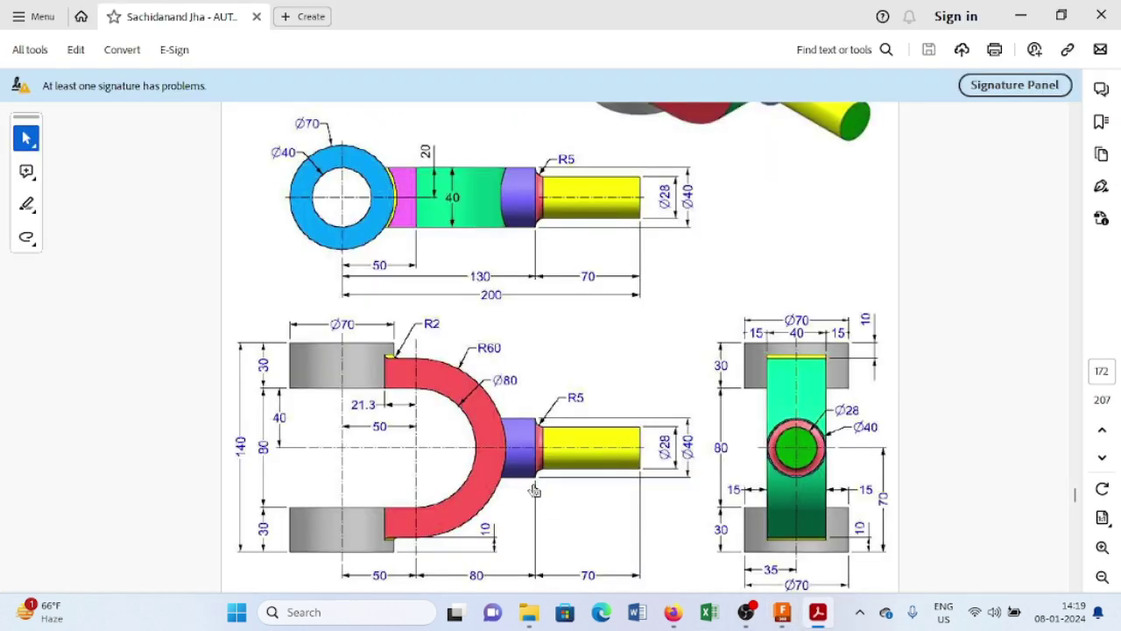
{"action": "left_click", "coordinate": [779, 615]}
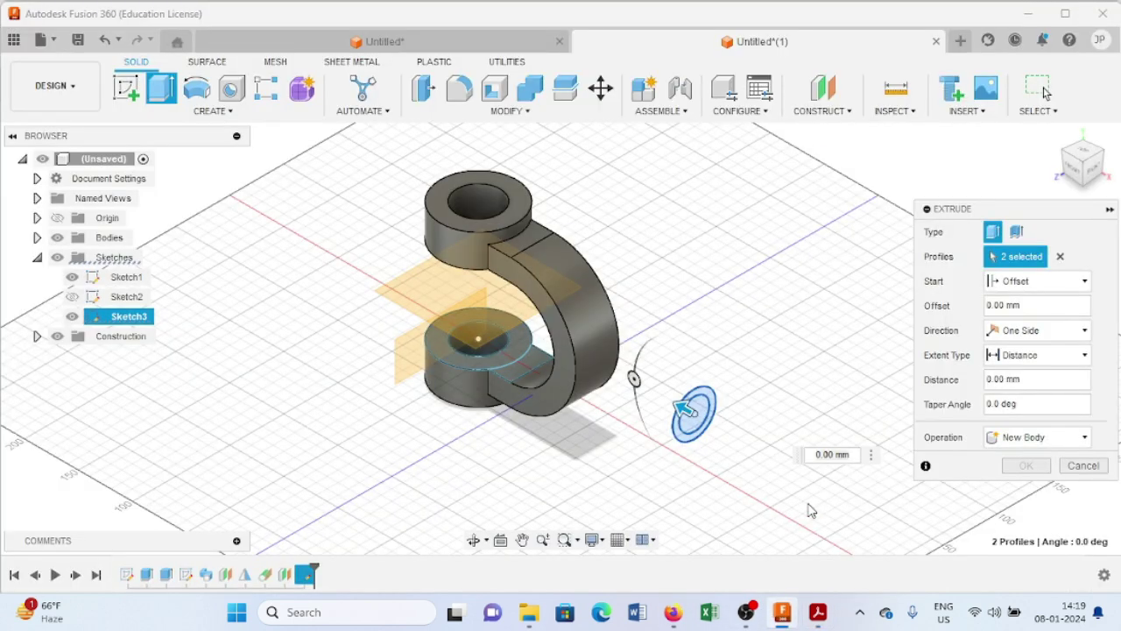
{"action": "left_click", "coordinate": [1045, 304]}
{"action": "type", "text": "70"}
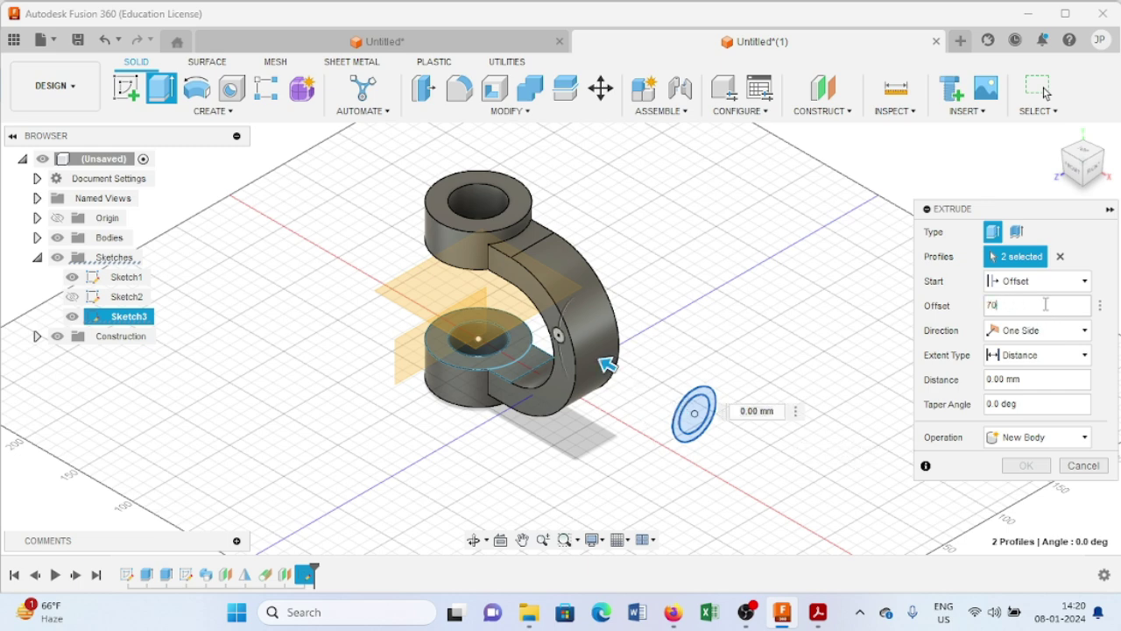
Extend the offset extrusion to the outer curved face of the arm as the target object
{"action": "left_click", "coordinate": [1057, 368]}
{"action": "left_click", "coordinate": [1007, 392]}
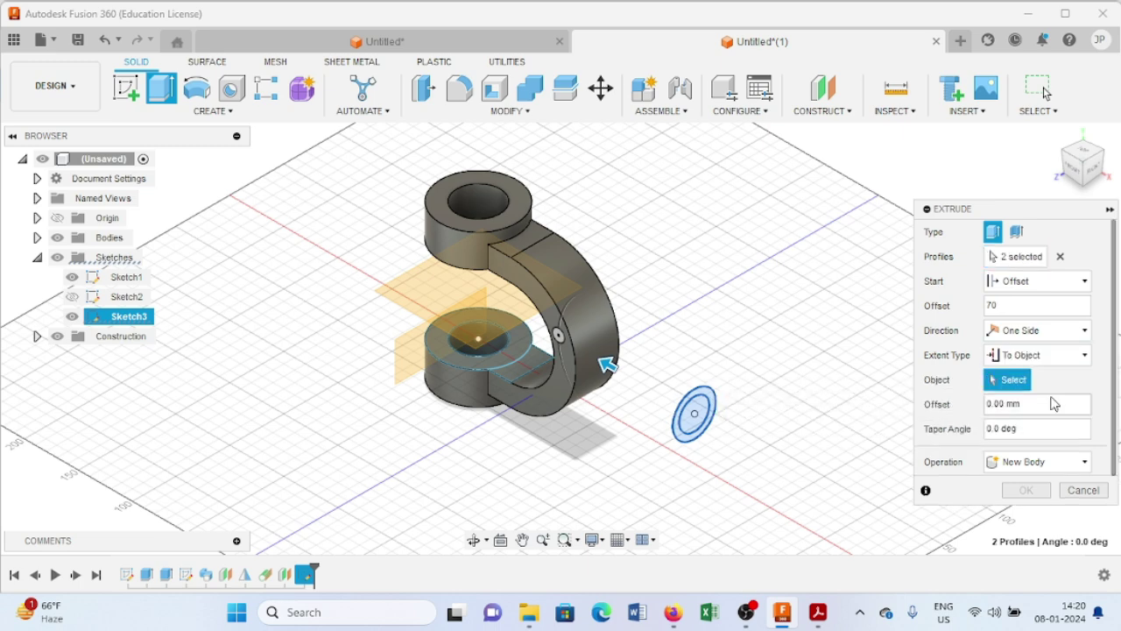
{"action": "left_click", "coordinate": [577, 301]}
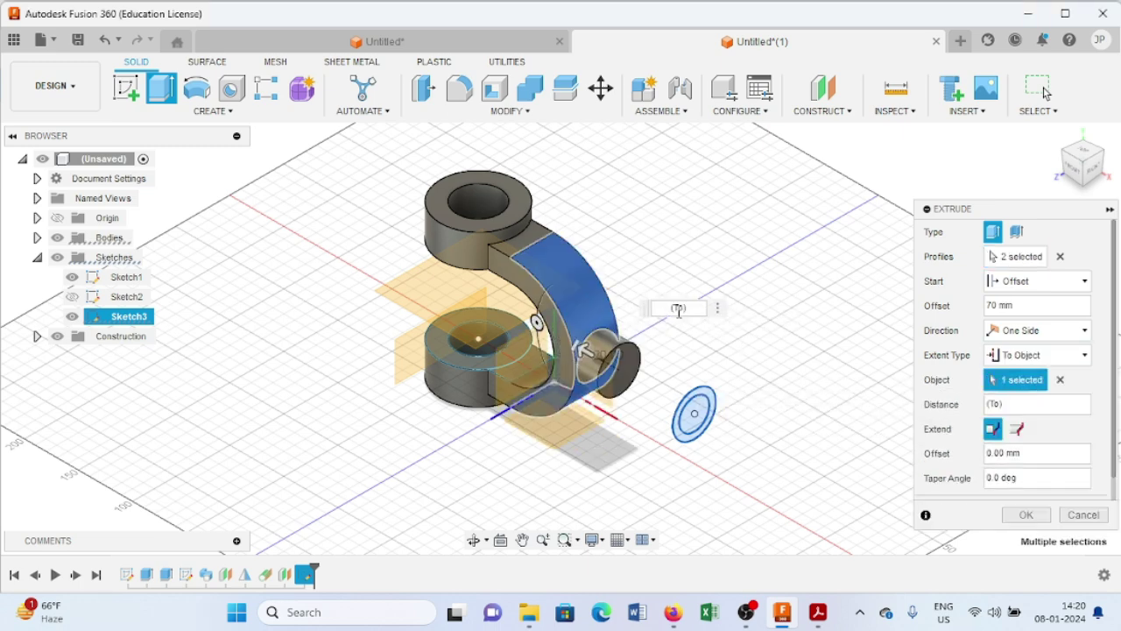
{"action": "left_click", "coordinate": [1027, 515]}
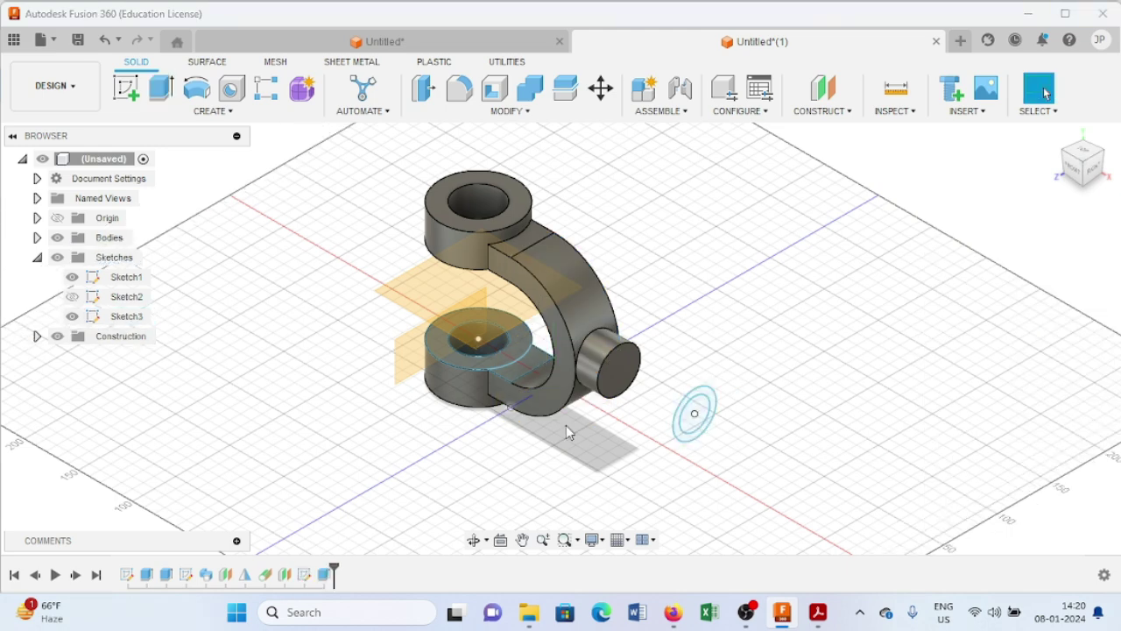
Extrude the 28 mm circle profile 70 mm to the collar's end face with the Join operation, and hide the shank sketch
{"action": "left_click", "coordinate": [160, 88]}
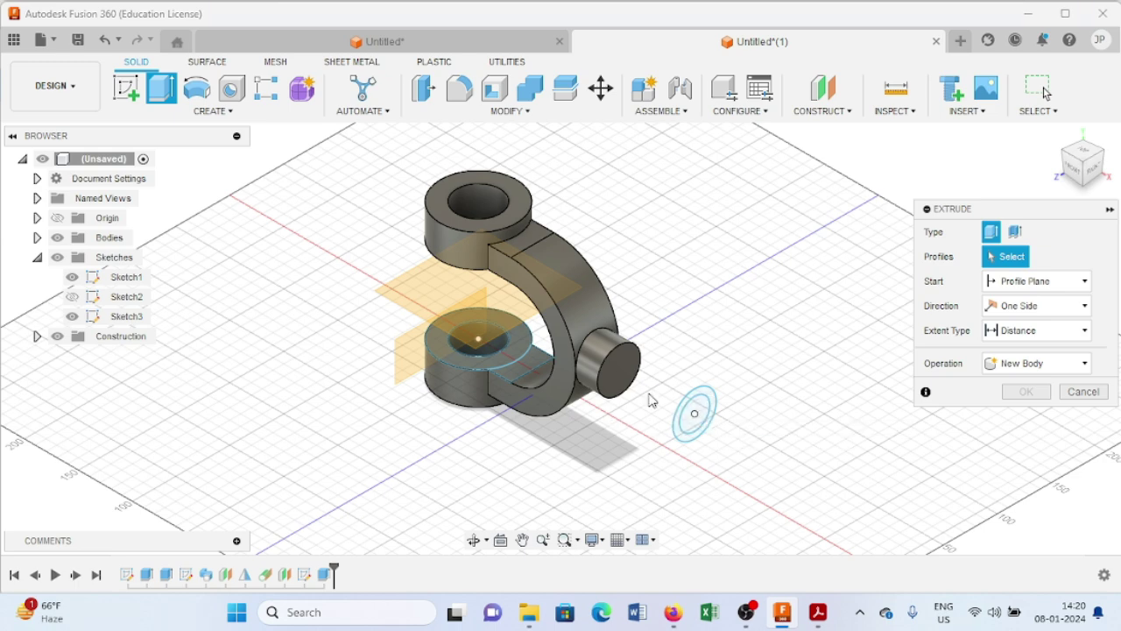
{"action": "left_click", "coordinate": [707, 412]}
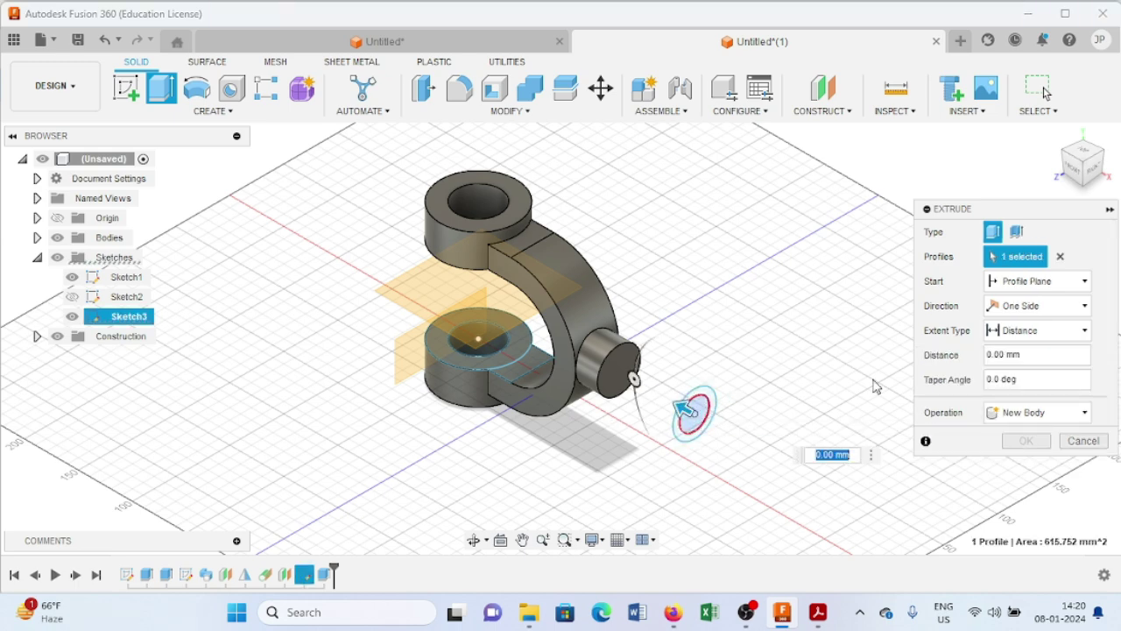
{"action": "left_click", "coordinate": [1058, 333]}
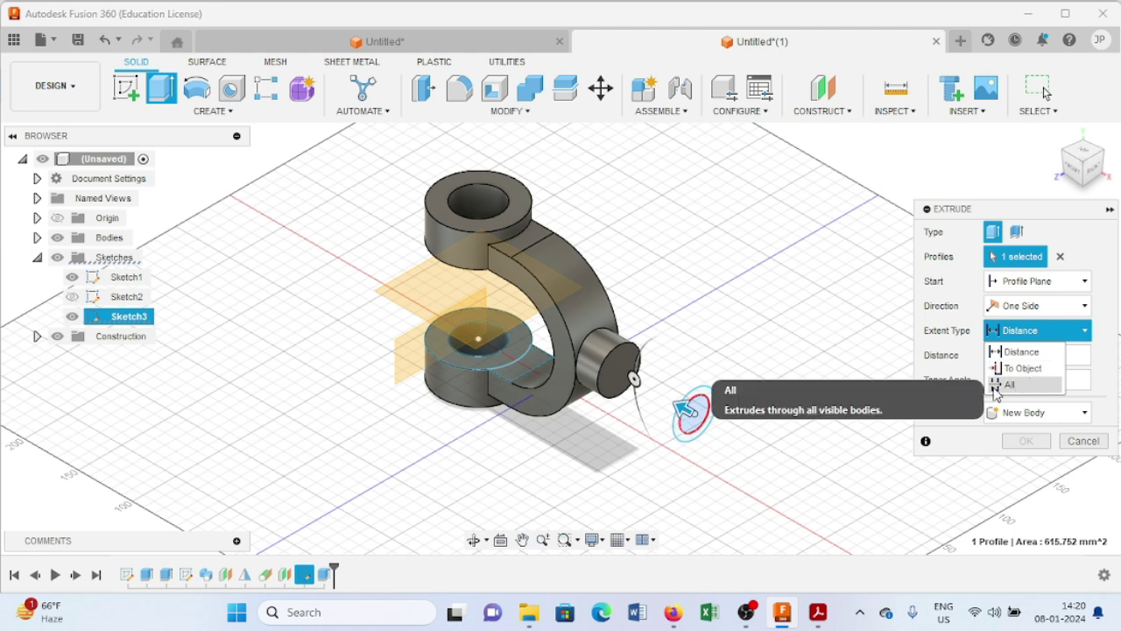
{"action": "left_click", "coordinate": [628, 355]}
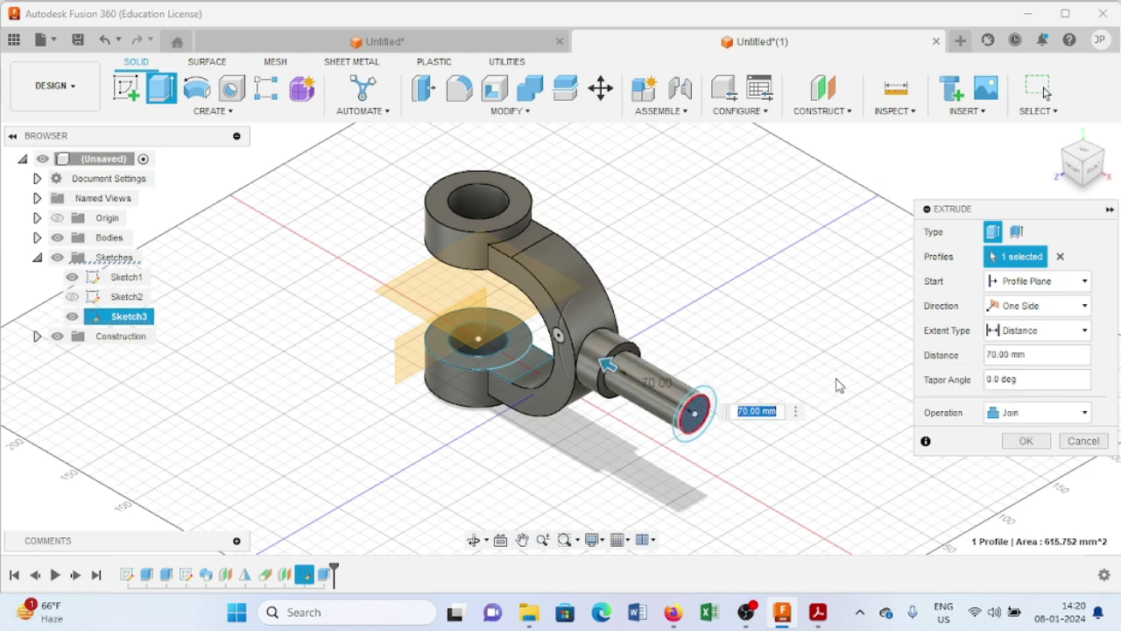
{"action": "left_click", "coordinate": [1027, 442]}
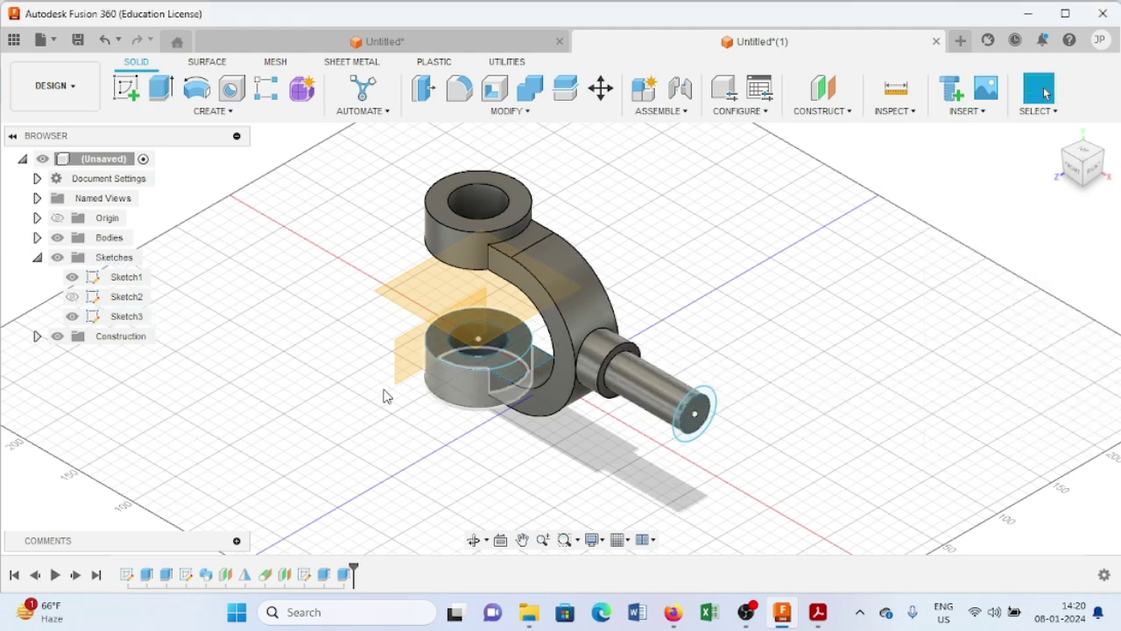
{"action": "left_click", "coordinate": [71, 318]}
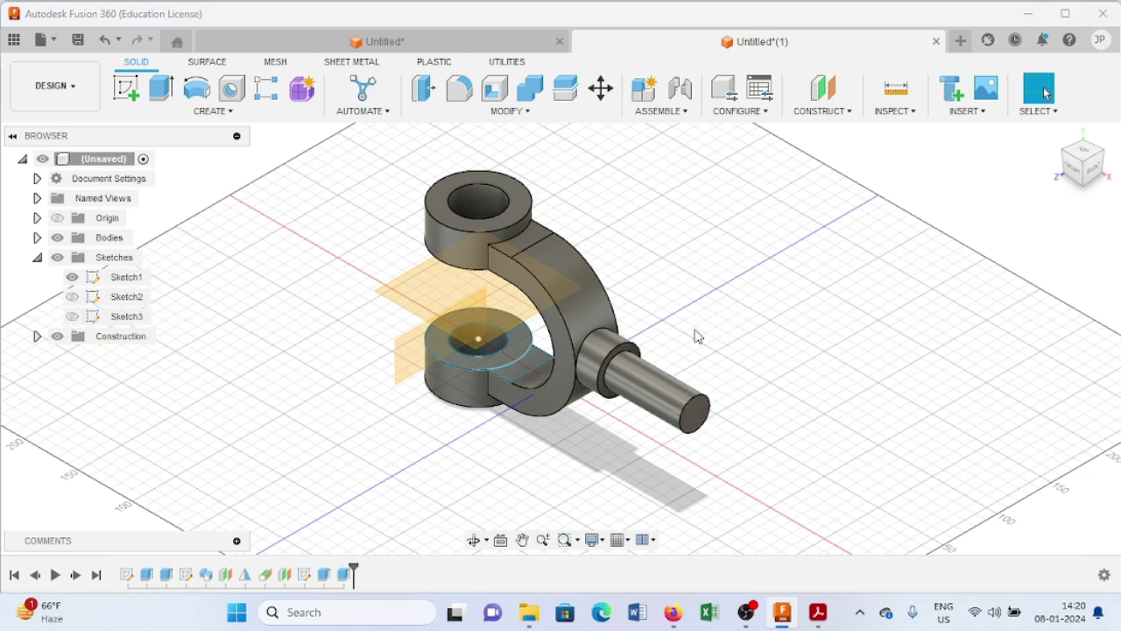
Check the fillet radius in the PDF drawing and fillet the edge where the shank meets the collar at 5 mm
{"action": "left_click", "coordinate": [818, 612]}
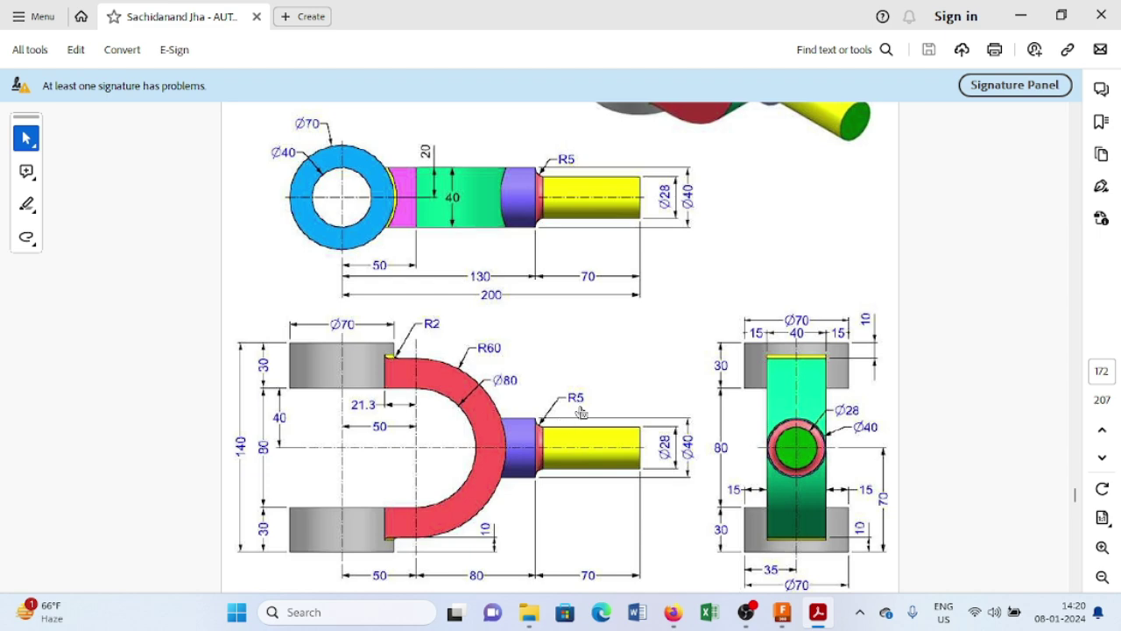
{"action": "left_click", "coordinate": [784, 613]}
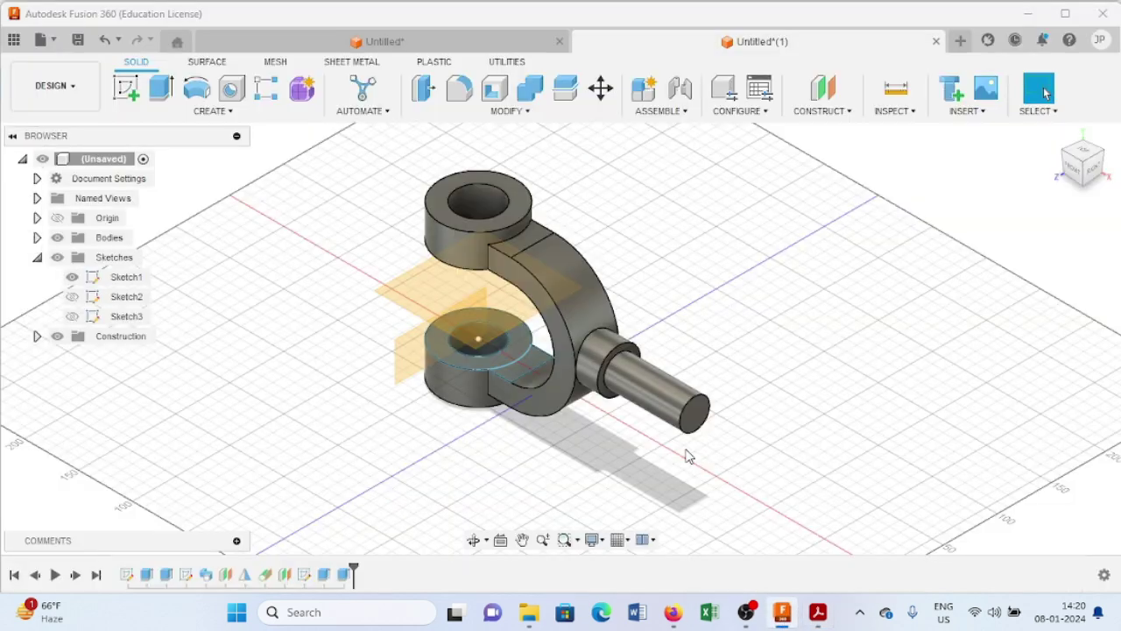
{"action": "left_click", "coordinate": [459, 87]}
{"action": "scroll", "coordinate": [640, 372], "scroll_direction": "up", "scroll_amount": 5}
{"action": "left_click", "coordinate": [916, 221]}
{"action": "left_click", "coordinate": [911, 243]}
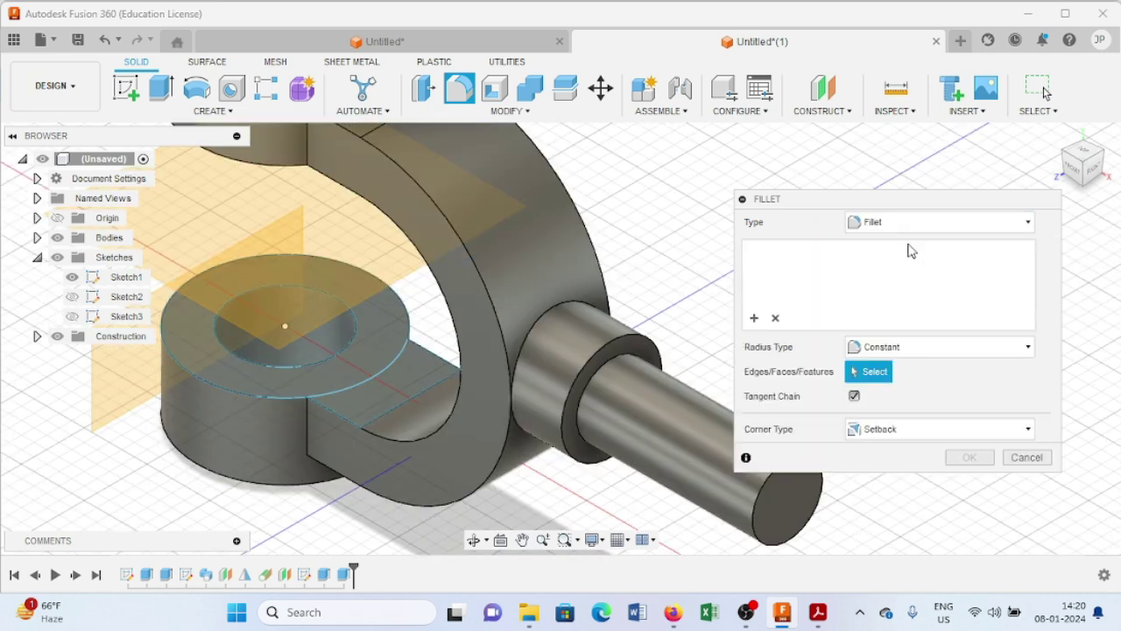
{"action": "left_click", "coordinate": [600, 371]}
{"action": "key", "text": "Return"}
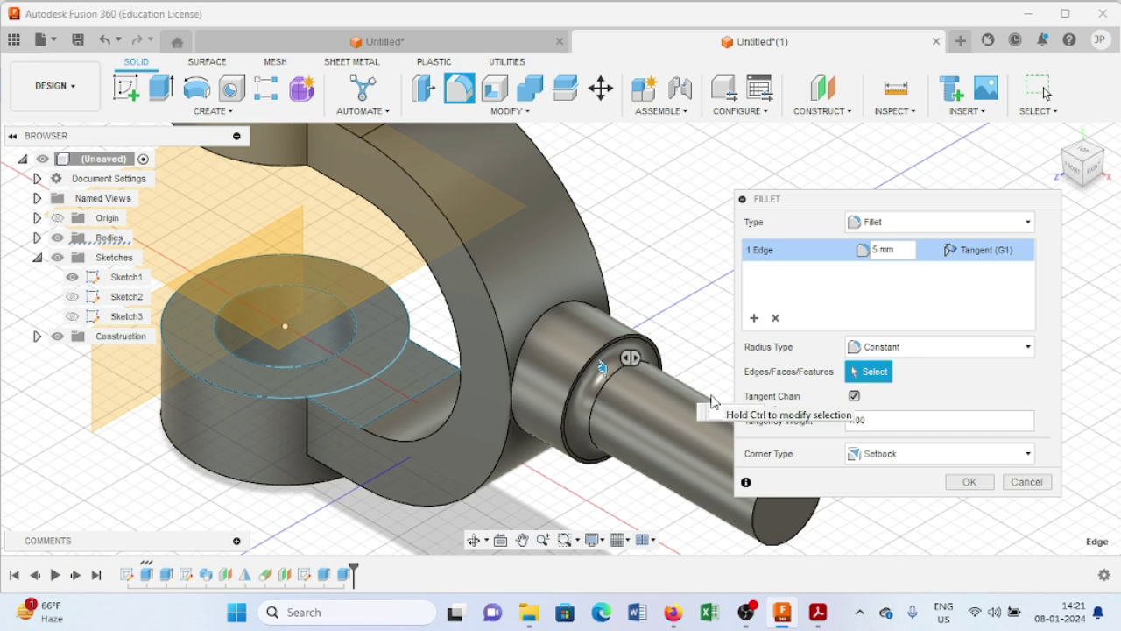
{"action": "left_click", "coordinate": [969, 482]}
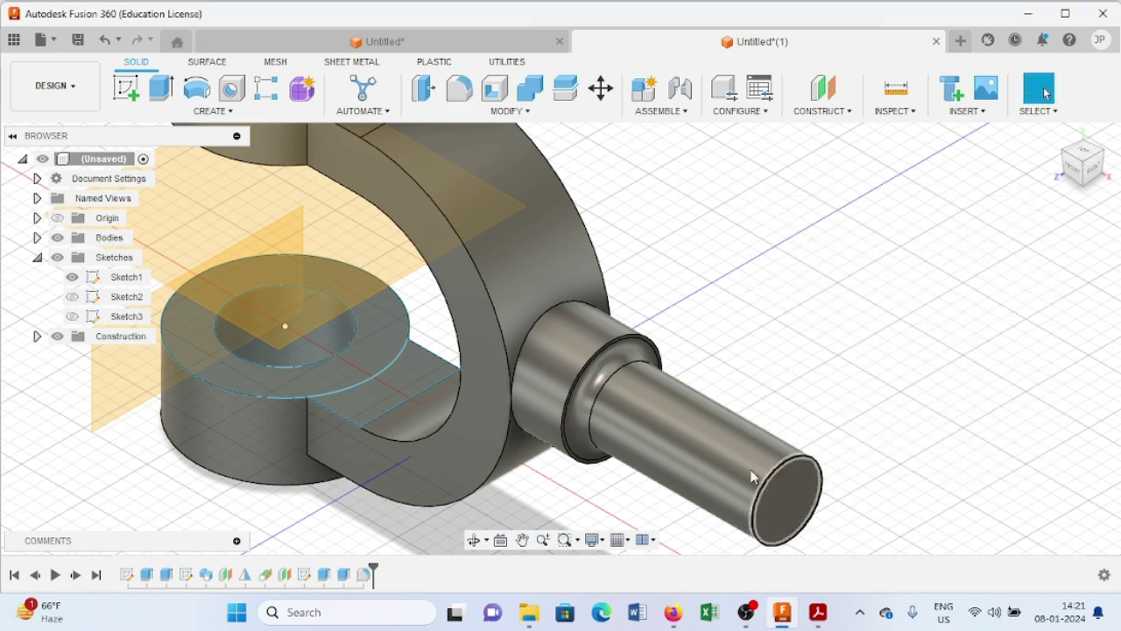
Check the coloured view of the part in the PDF and open the glossy paint library in the Appearance command
{"action": "middle_click_drag", "start_coordinate": [492, 500], "coordinate": [528, 453], "text": "shift"}
{"action": "left_click", "coordinate": [820, 613]}
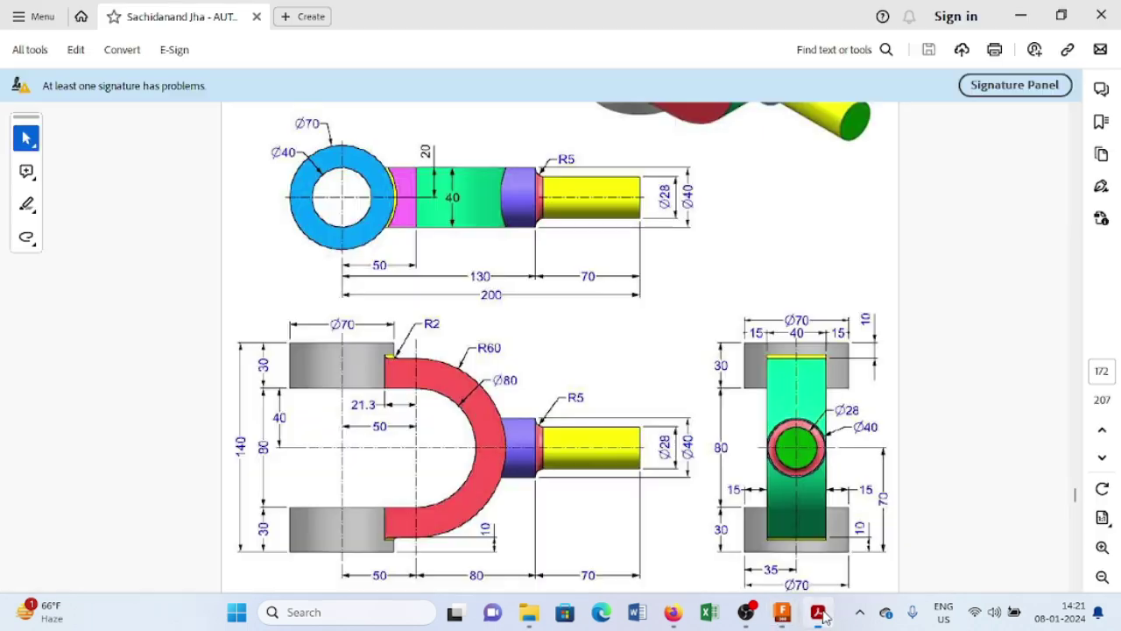
{"action": "scroll", "coordinate": [692, 445], "scroll_direction": "up", "scroll_amount": 5}
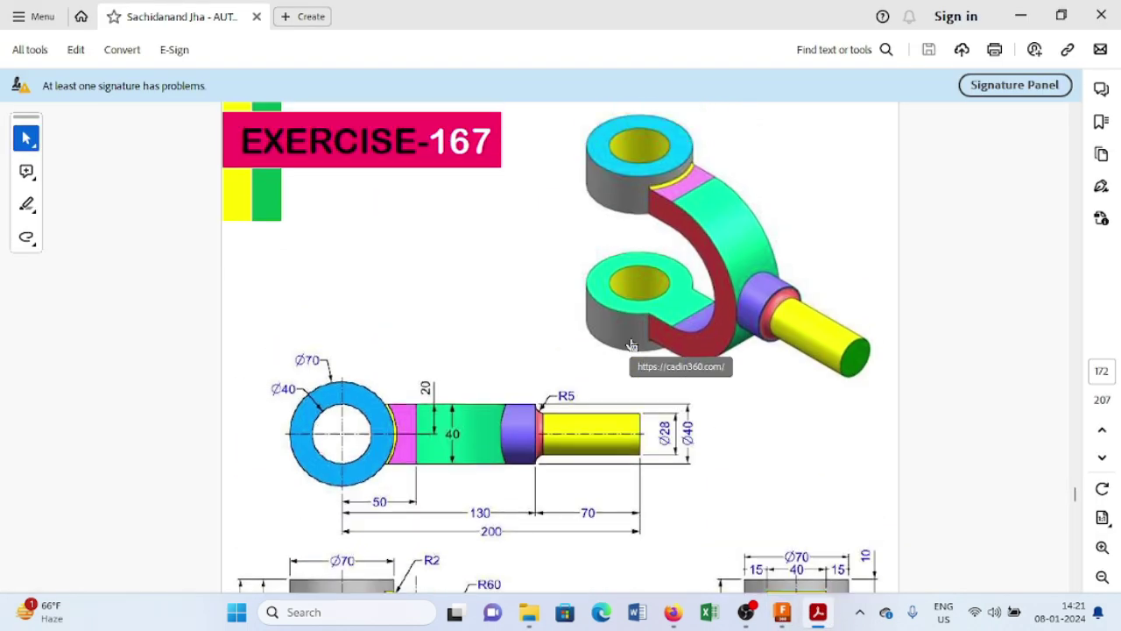
{"action": "scroll", "coordinate": [634, 345], "scroll_direction": "down", "scroll_amount": 2}
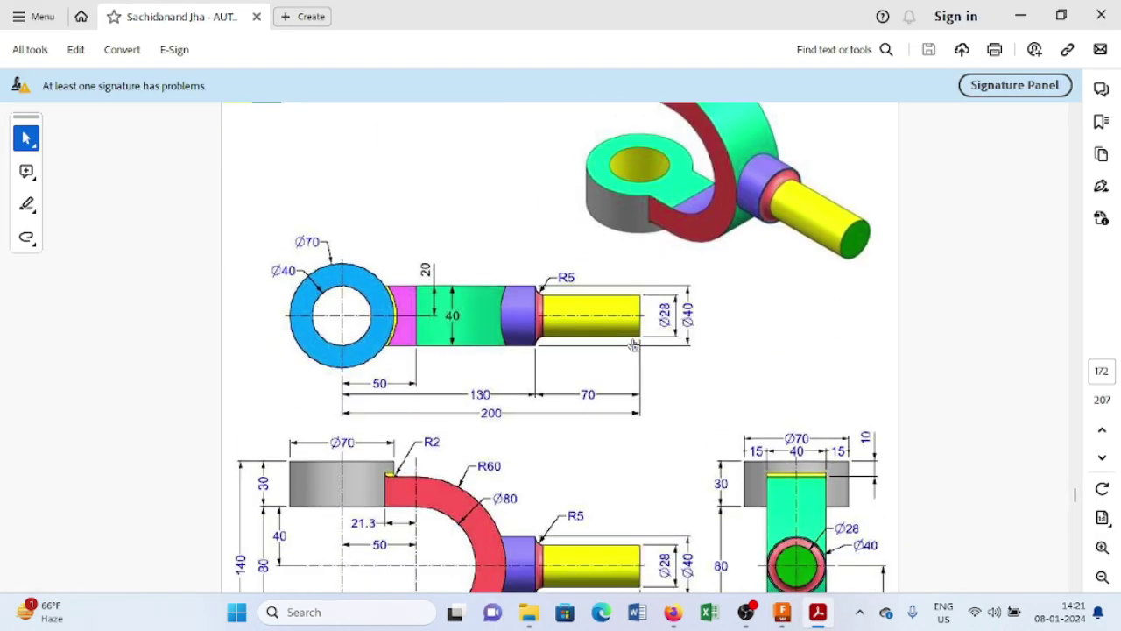
{"action": "left_click", "coordinate": [821, 613]}
{"action": "scroll", "coordinate": [763, 483], "scroll_direction": "down", "scroll_amount": 5}
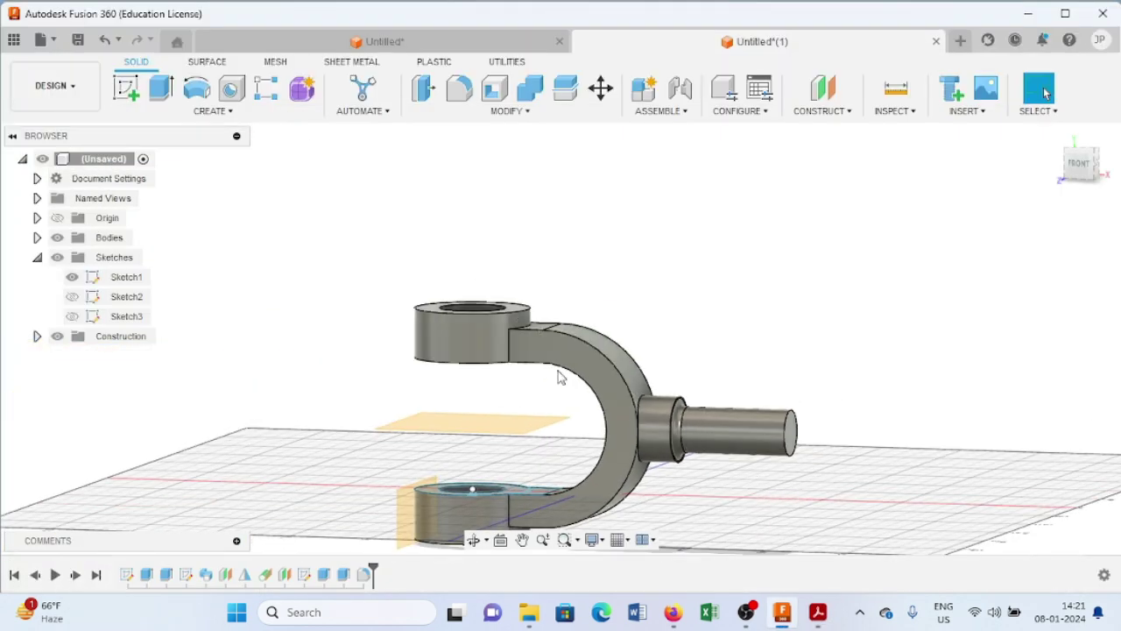
{"action": "left_click", "coordinate": [516, 111]}
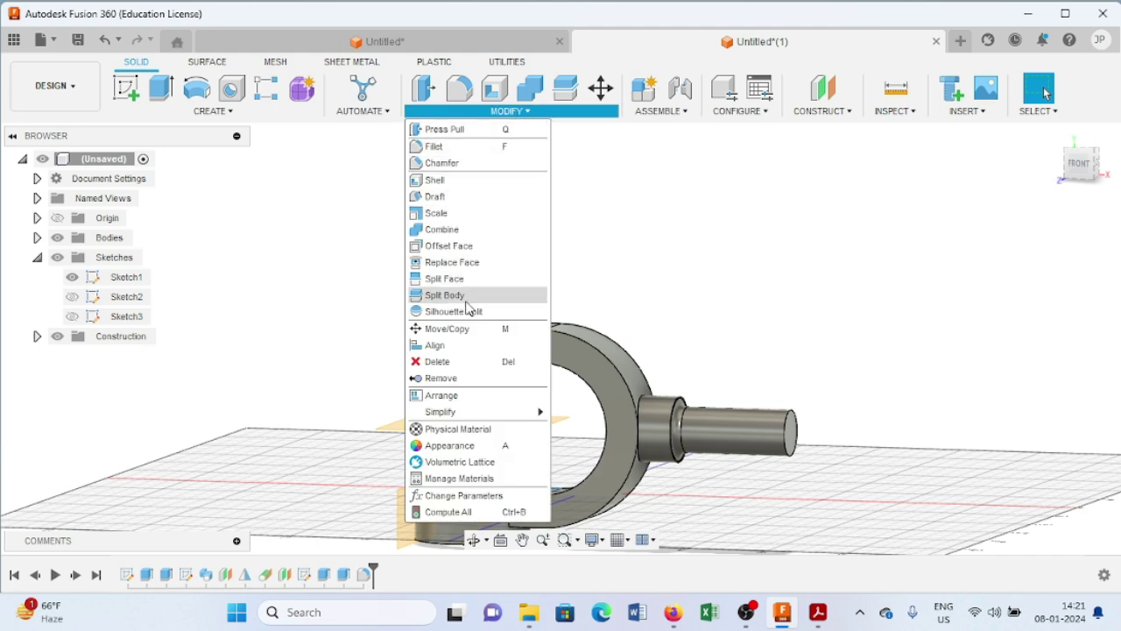
{"action": "left_click", "coordinate": [491, 447]}
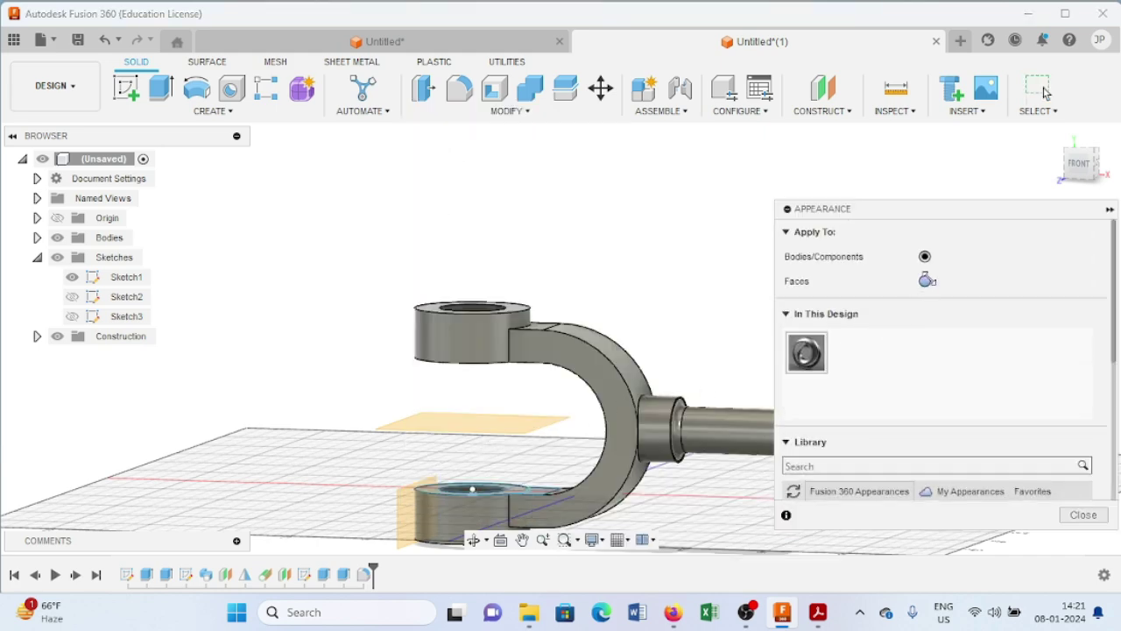
{"action": "scroll", "coordinate": [921, 368], "scroll_direction": "down", "scroll_amount": 15}
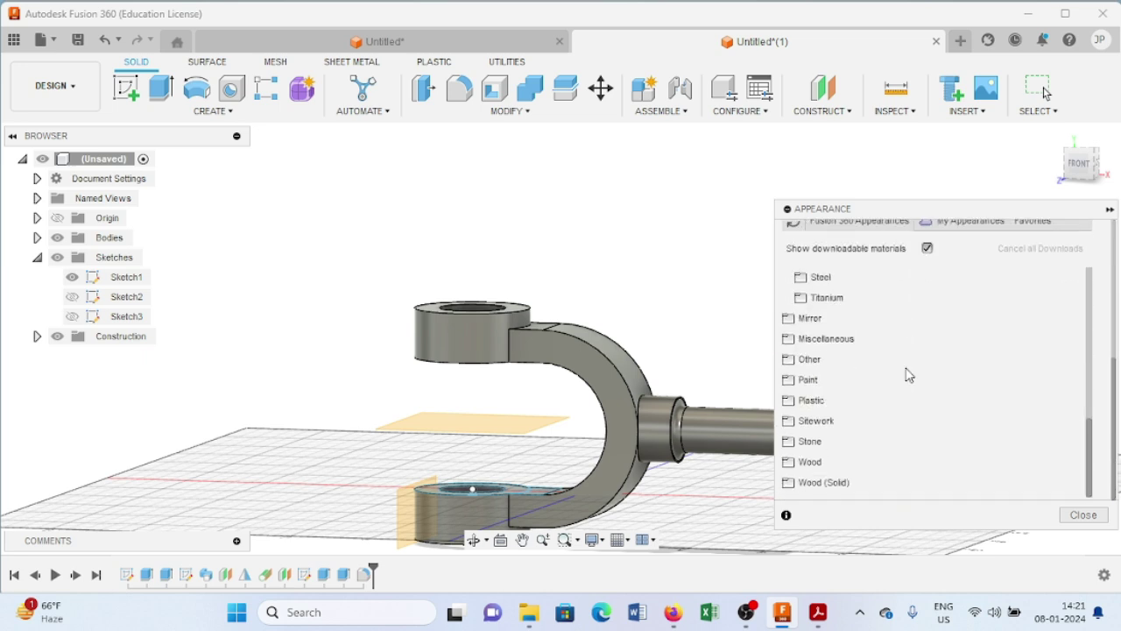
{"action": "scroll", "coordinate": [793, 390], "scroll_direction": "down", "scroll_amount": 2}
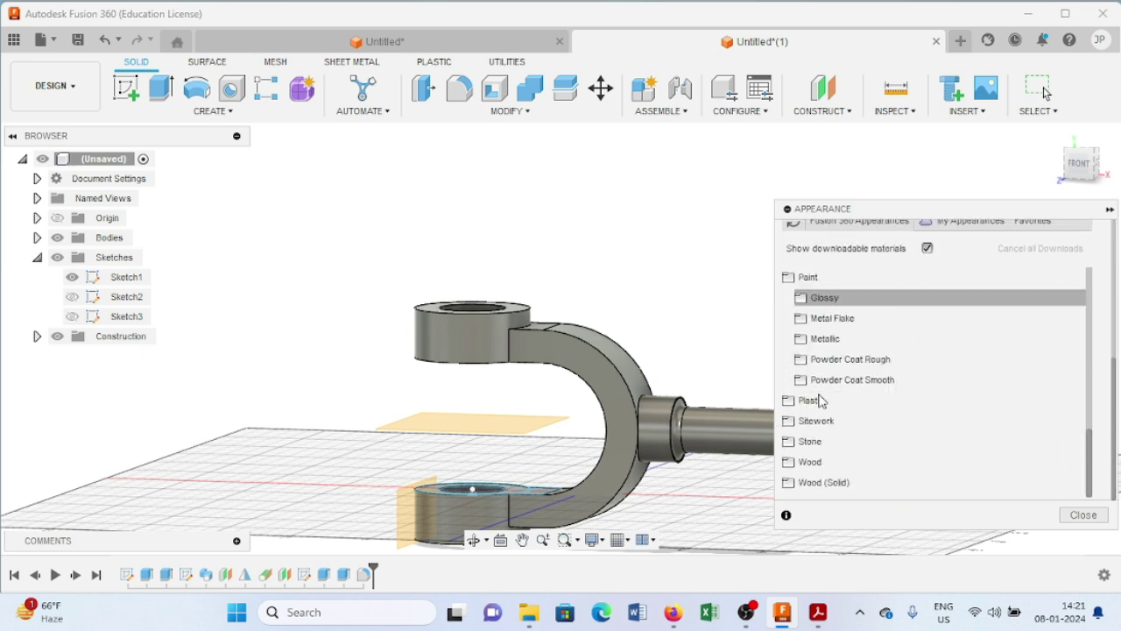
{"action": "left_click", "coordinate": [823, 300]}
Apply Paint - Enamel Glossy (Blue) to the side and outer faces of the curved arm
{"action": "left_click_drag", "start_coordinate": [855, 390], "coordinate": [604, 386]}
{"action": "left_click_drag", "start_coordinate": [861, 368], "coordinate": [627, 370]}
{"action": "left_click_drag", "start_coordinate": [827, 377], "coordinate": [632, 480]}
{"action": "middle_click_drag", "start_coordinate": [596, 253], "coordinate": [543, 337], "text": "shift"}
{"action": "left_click_drag", "start_coordinate": [826, 377], "coordinate": [545, 332]}
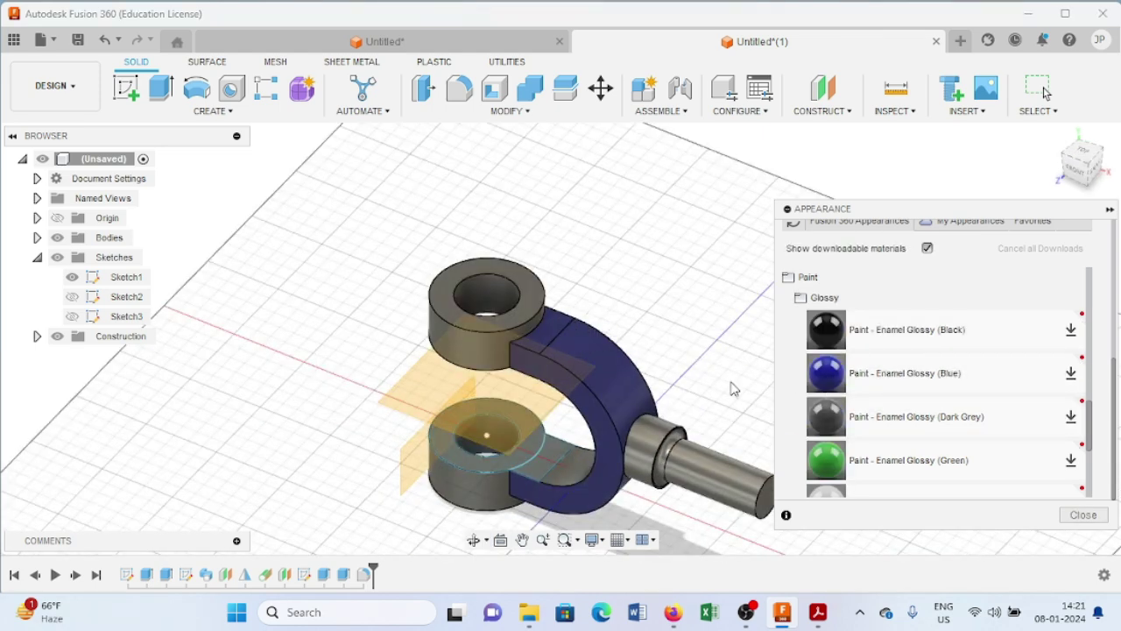
{"action": "middle_click_drag", "start_coordinate": [656, 336], "coordinate": [644, 219], "text": "shift"}
{"action": "left_click_drag", "start_coordinate": [826, 377], "coordinate": [659, 463]}
Apply the glossy enamel paints to the shank section: green on the collar, yellow on the shank, red on its end face and fillet
{"action": "left_click_drag", "start_coordinate": [826, 460], "coordinate": [647, 377]}
{"action": "scroll", "coordinate": [831, 406], "scroll_direction": "down", "scroll_amount": 4}
{"action": "left_click_drag", "start_coordinate": [827, 419], "coordinate": [693, 324]}
{"action": "left_click_drag", "start_coordinate": [826, 332], "coordinate": [729, 291]}
{"action": "left_click_drag", "start_coordinate": [826, 332], "coordinate": [603, 387]}
{"action": "scroll", "coordinate": [700, 371], "scroll_direction": "up", "scroll_amount": 4}
{"action": "scroll", "coordinate": [603, 368], "scroll_direction": "down", "scroll_amount": 5}
Apply Paint - Enamel Glossy (Red) to the rings' outer cylindrical faces and Paint - Enamel Glossy (Yellow) to the upper ring's top face
{"action": "mouse_move", "coordinate": [491, 289]}
{"action": "middle_mouse_down", "text": "shift"}
{"action": "mouse_move", "coordinate": [578, 230]}
{"action": "mouse_move", "coordinate": [569, 281]}
{"action": "middle_mouse_up", "text": "shift"}
{"action": "mouse_move", "coordinate": [826, 332]}
{"action": "left_mouse_down"}
{"action": "mouse_move", "coordinate": [409, 377]}
{"action": "mouse_move", "coordinate": [409, 524]}
{"action": "left_mouse_up"}
{"action": "left_click_drag", "start_coordinate": [826, 418], "coordinate": [441, 328]}
{"action": "scroll", "coordinate": [636, 476], "scroll_direction": "up", "scroll_amount": 3}
{"action": "left_click_drag", "start_coordinate": [409, 477], "coordinate": [410, 479]}
Apply Paint - Enamel Glossy (Yellow) to the arm's inner curved faces and close the appearance settings
{"action": "middle_click_drag", "start_coordinate": [412, 482], "coordinate": [614, 513], "text": "shift"}
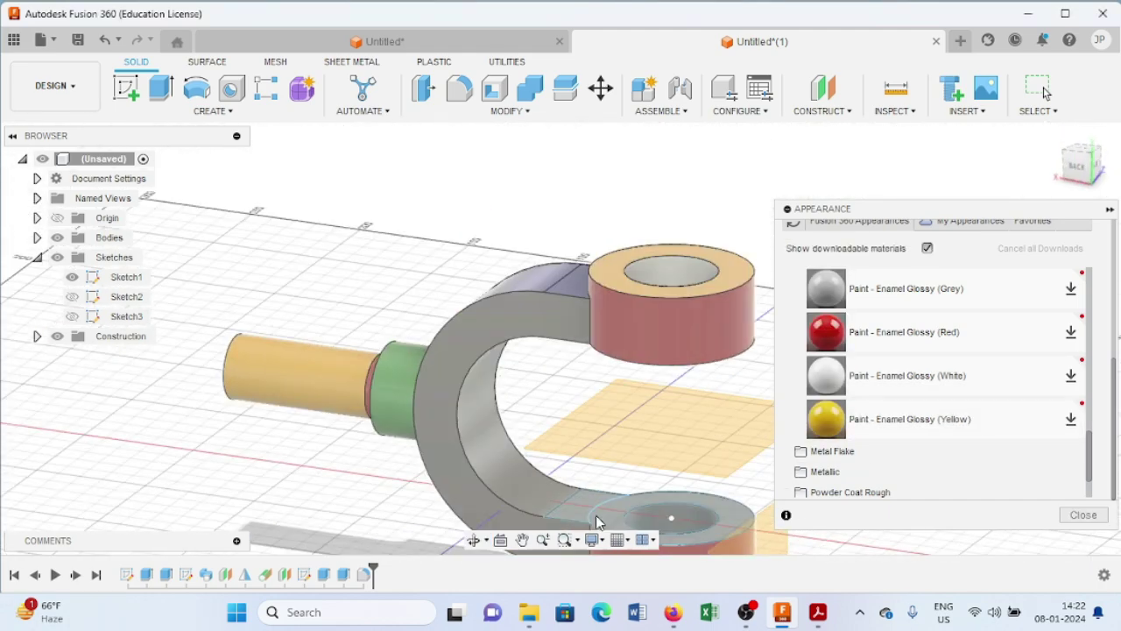
{"action": "left_click_drag", "start_coordinate": [826, 419], "coordinate": [512, 464]}
{"action": "left_click_drag", "start_coordinate": [826, 419], "coordinate": [490, 490]}
{"action": "middle_click_drag", "start_coordinate": [613, 438], "coordinate": [826, 350], "text": "shift"}
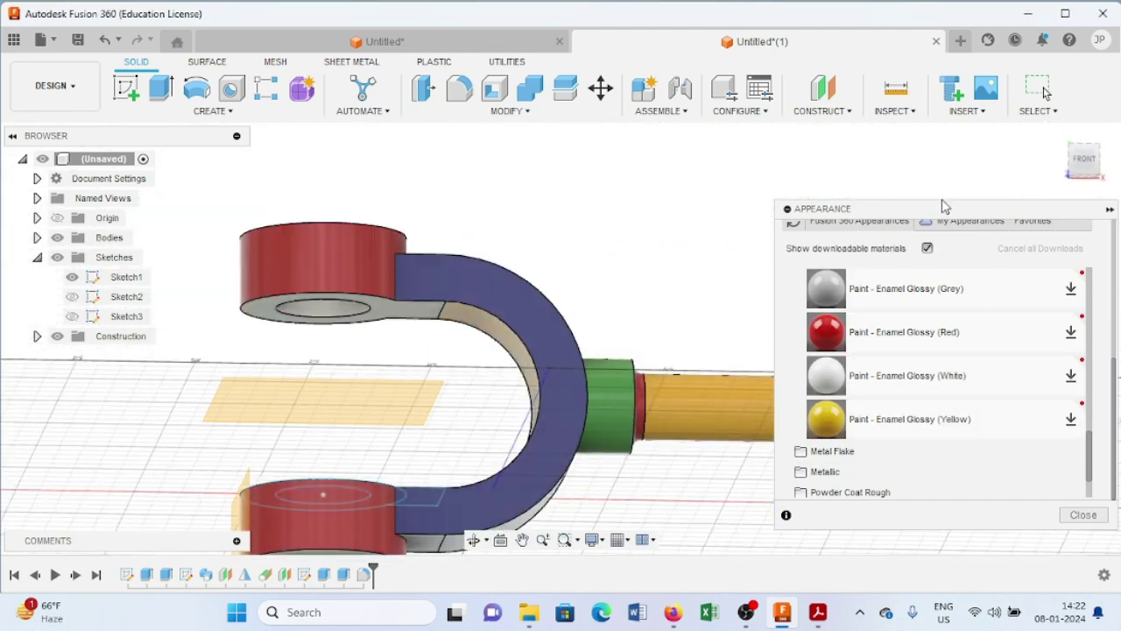
{"action": "left_click", "coordinate": [1083, 515]}
{"action": "left_click", "coordinate": [1055, 136]}
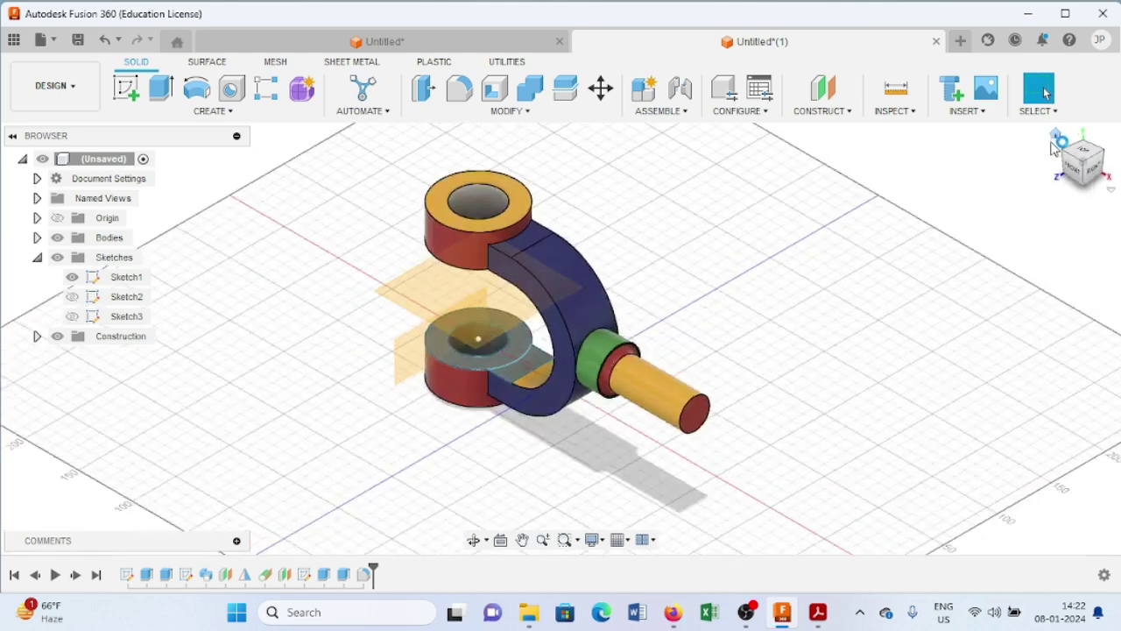